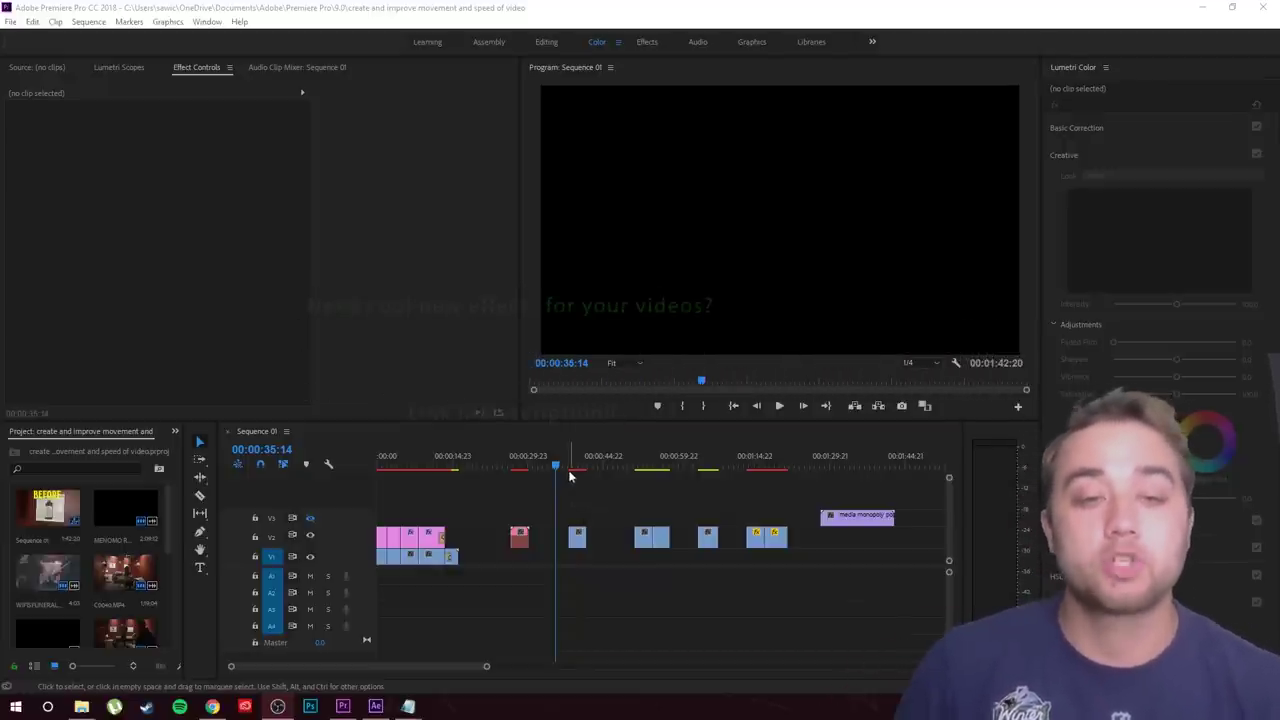
Play back the two adjacent slowed clips C0042.MP4 and C0044.MP4 on the timeline
{"action": "left_click_drag", "start_coordinate": [557, 461], "coordinate": [570, 463]}
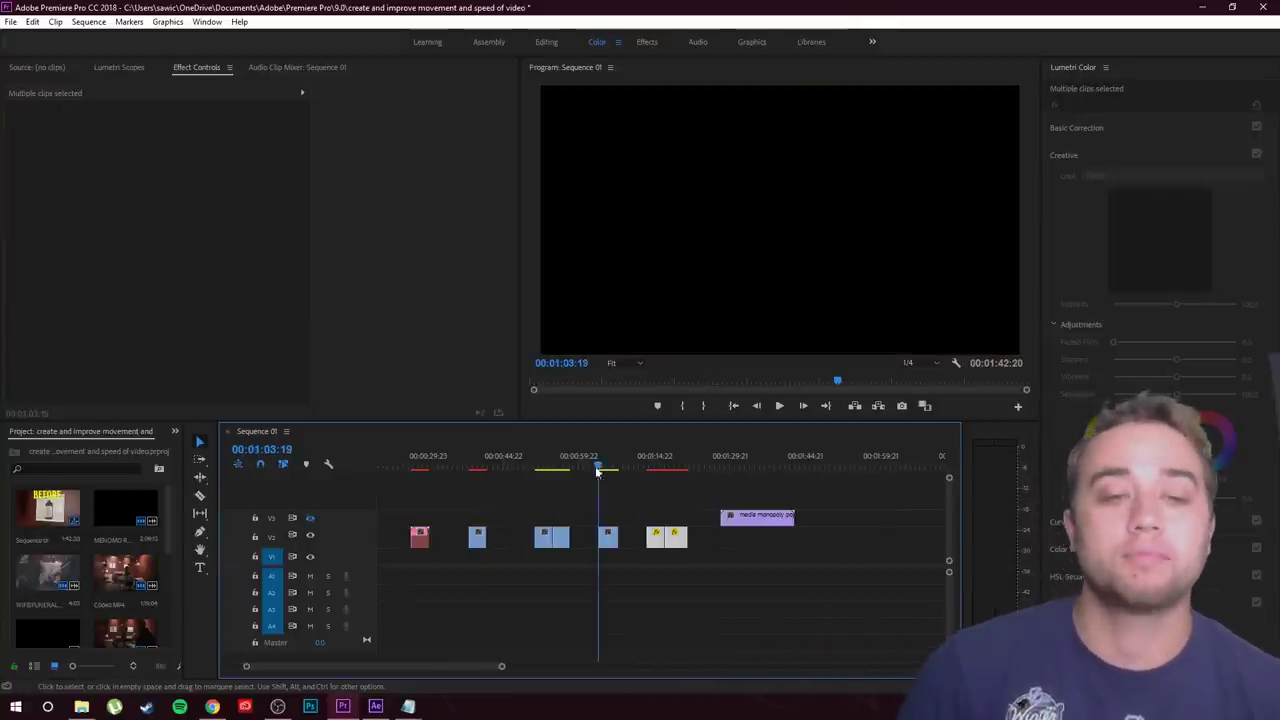
{"action": "left_click_drag", "start_coordinate": [597, 472], "coordinate": [651, 470]}
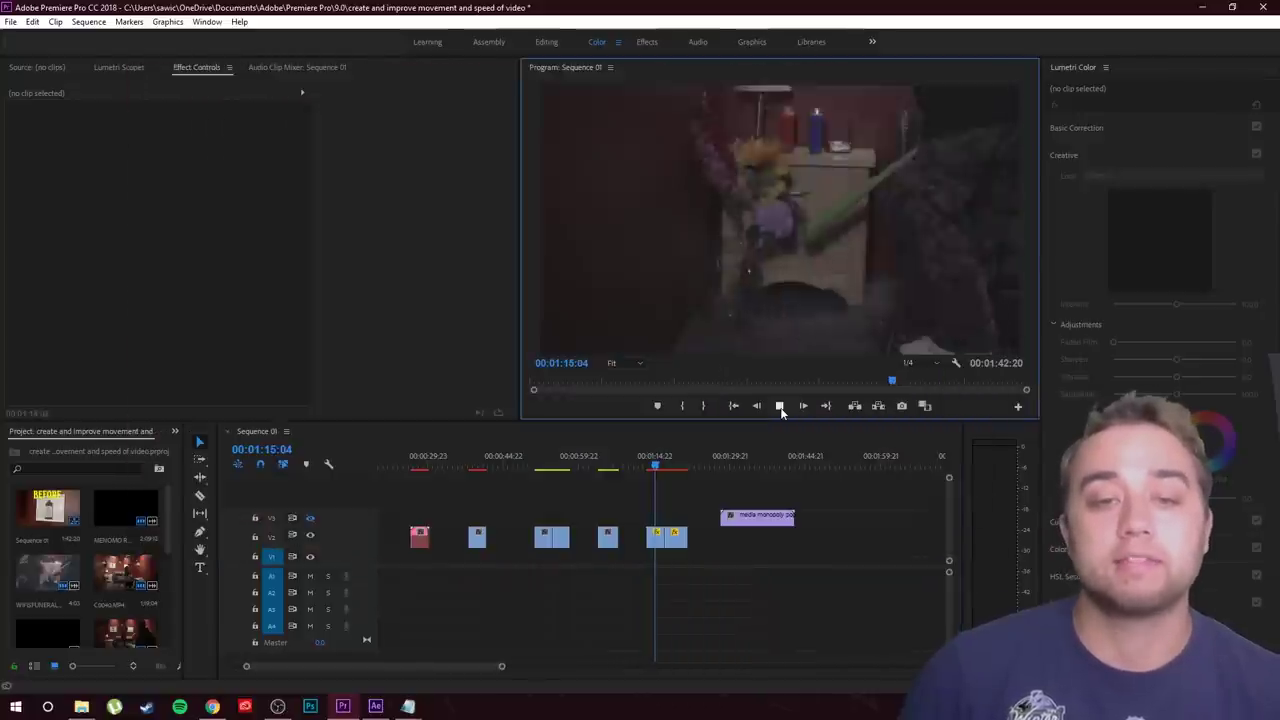
{"action": "left_click", "coordinate": [779, 405]}
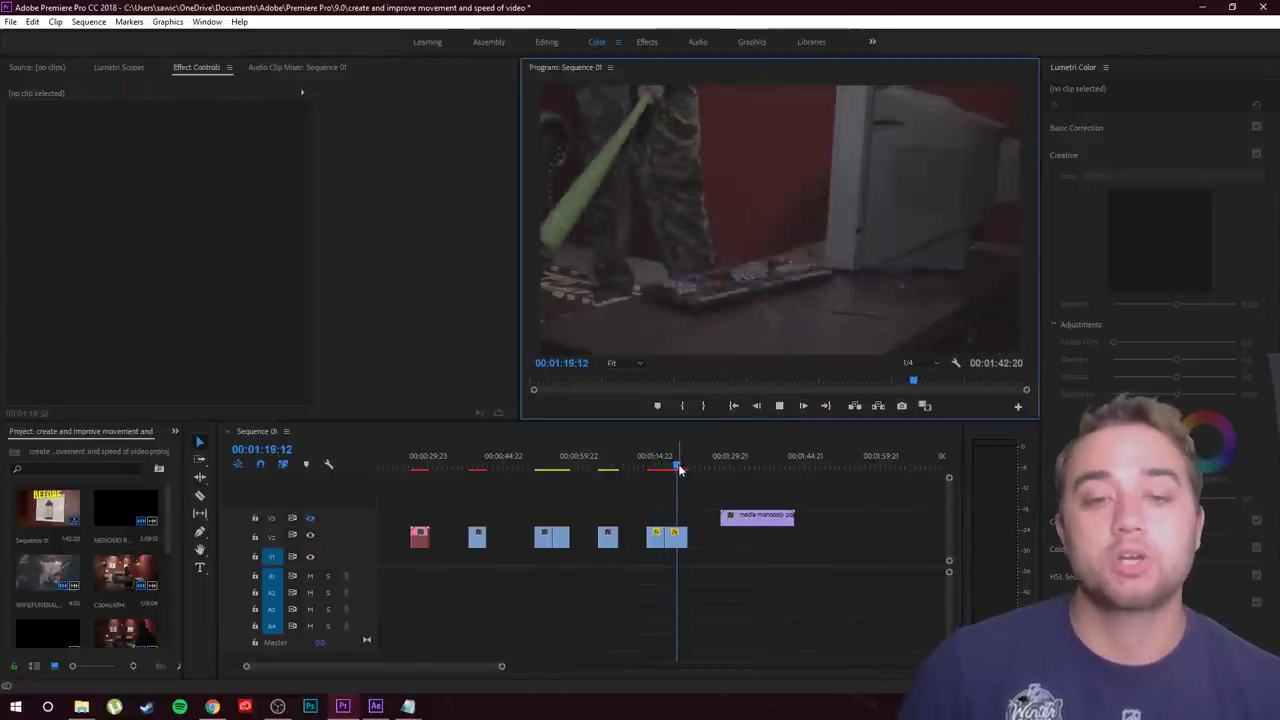
{"action": "left_click", "coordinate": [659, 476]}
Play back the finished version of the bat shots, in the clip starting near 00:01:04, for comparison
{"action": "left_click_drag", "start_coordinate": [658, 477], "coordinate": [597, 486]}
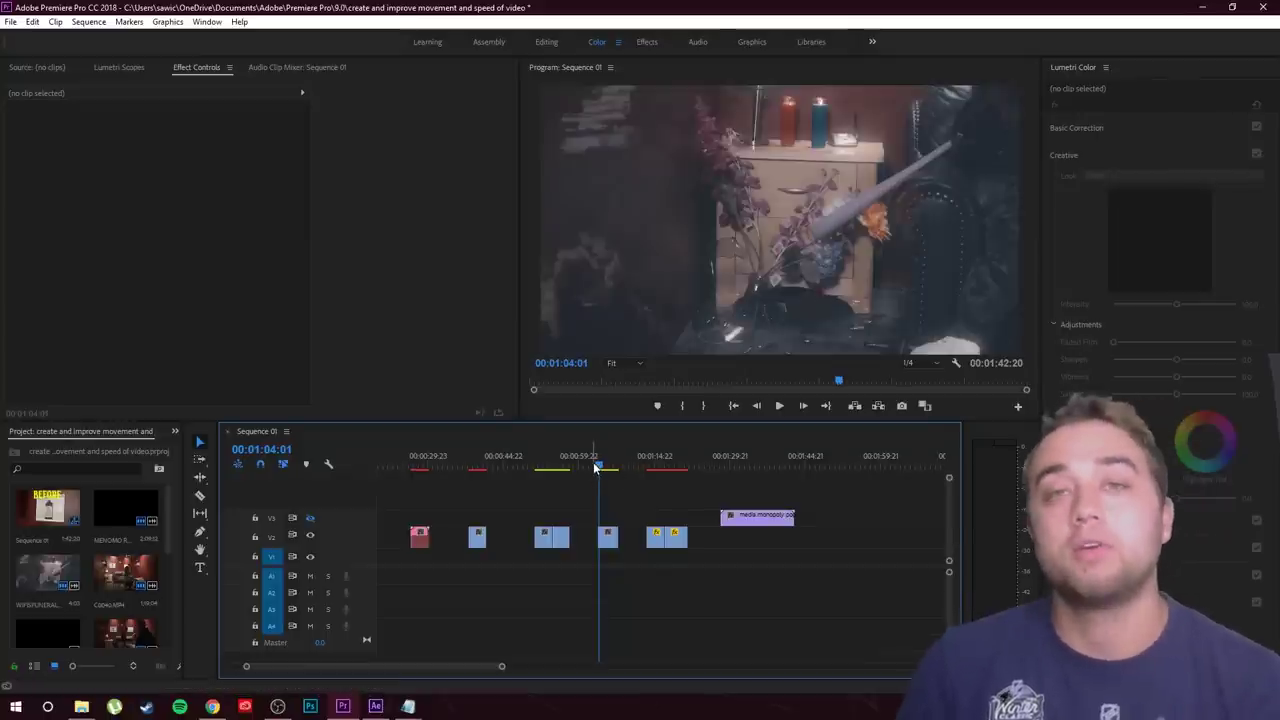
{"action": "left_click", "coordinate": [779, 406]}
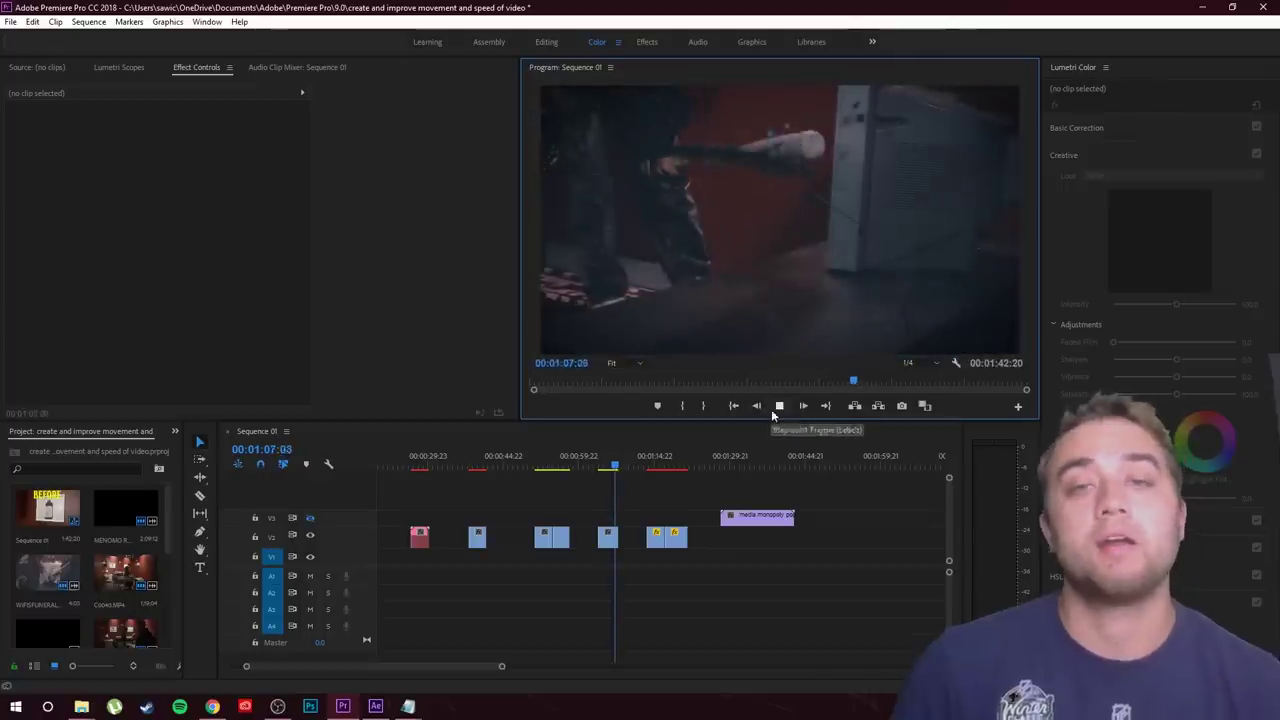
{"action": "left_click", "coordinate": [771, 409]}
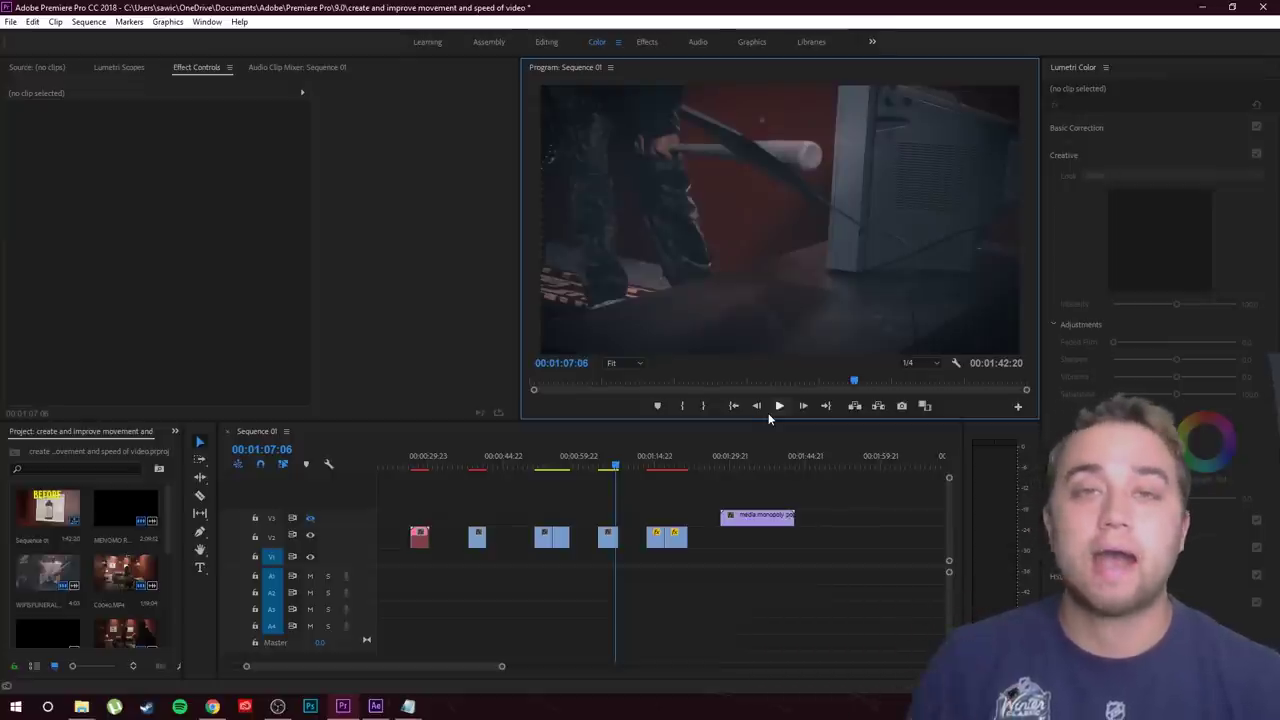
{"action": "left_click", "coordinate": [601, 465]}
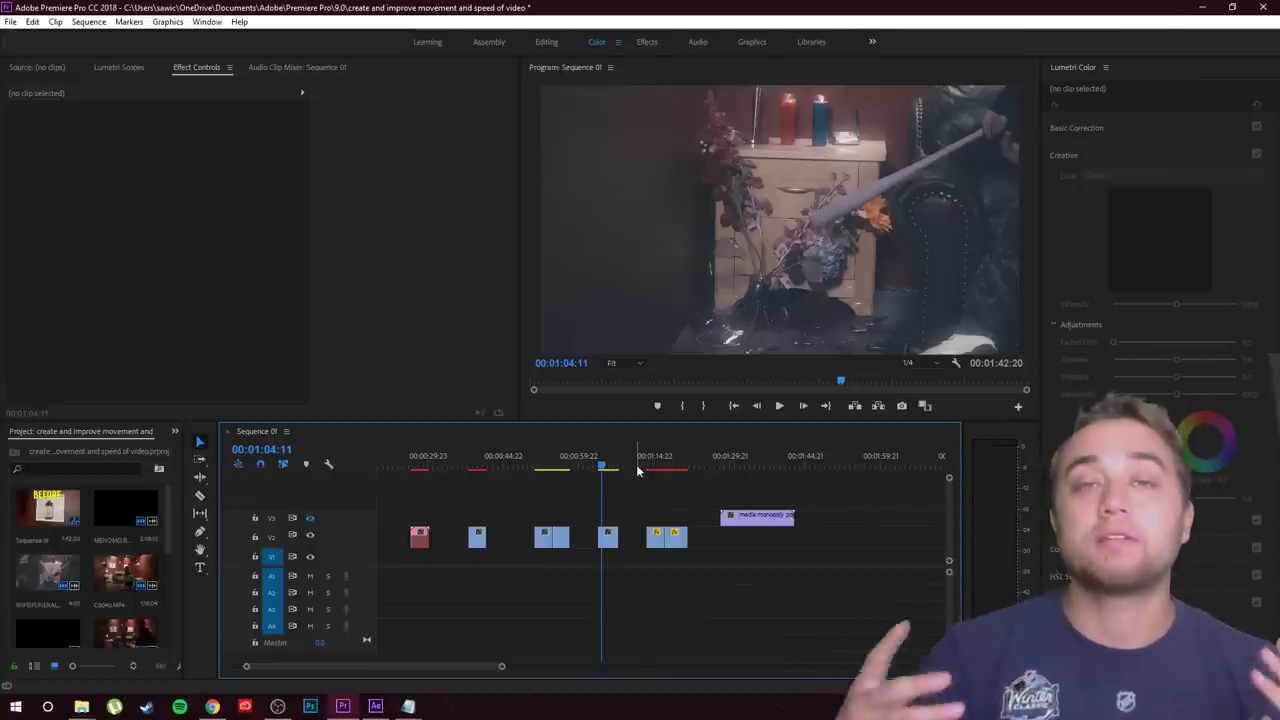
Animate the Scale of C0042.MP4 with a keyframe at the clip's start and a 115 keyframe near its end
{"action": "left_click_drag", "start_coordinate": [634, 469], "coordinate": [553, 486]}
{"action": "key", "text": "="}
{"action": "key", "text": "="}
{"action": "key", "text": "="}
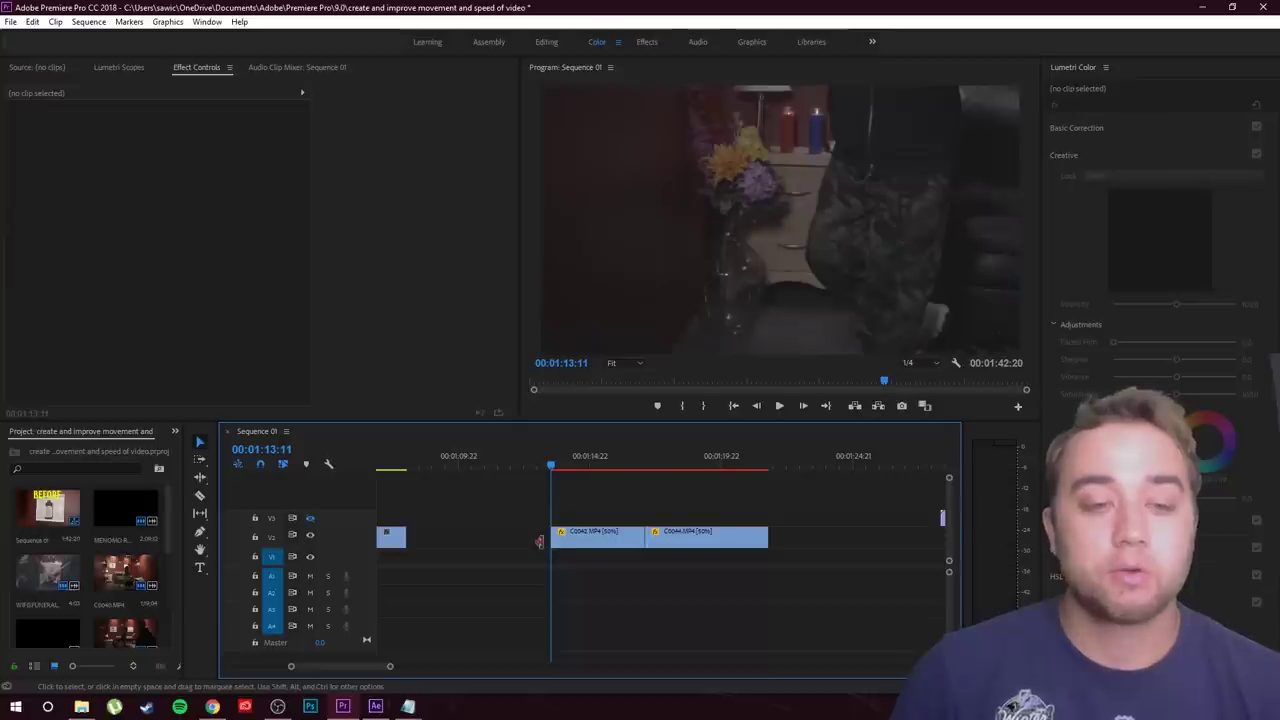
{"action": "left_click", "coordinate": [577, 548]}
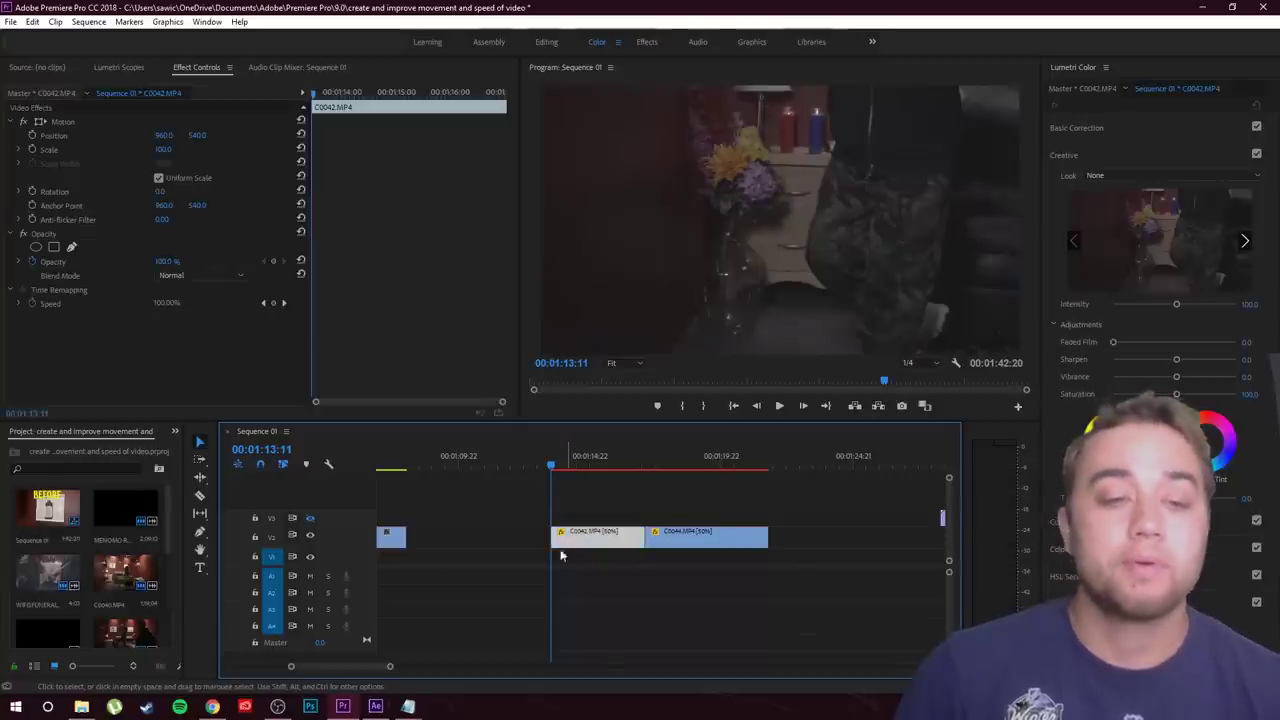
{"action": "left_click", "coordinate": [32, 150]}
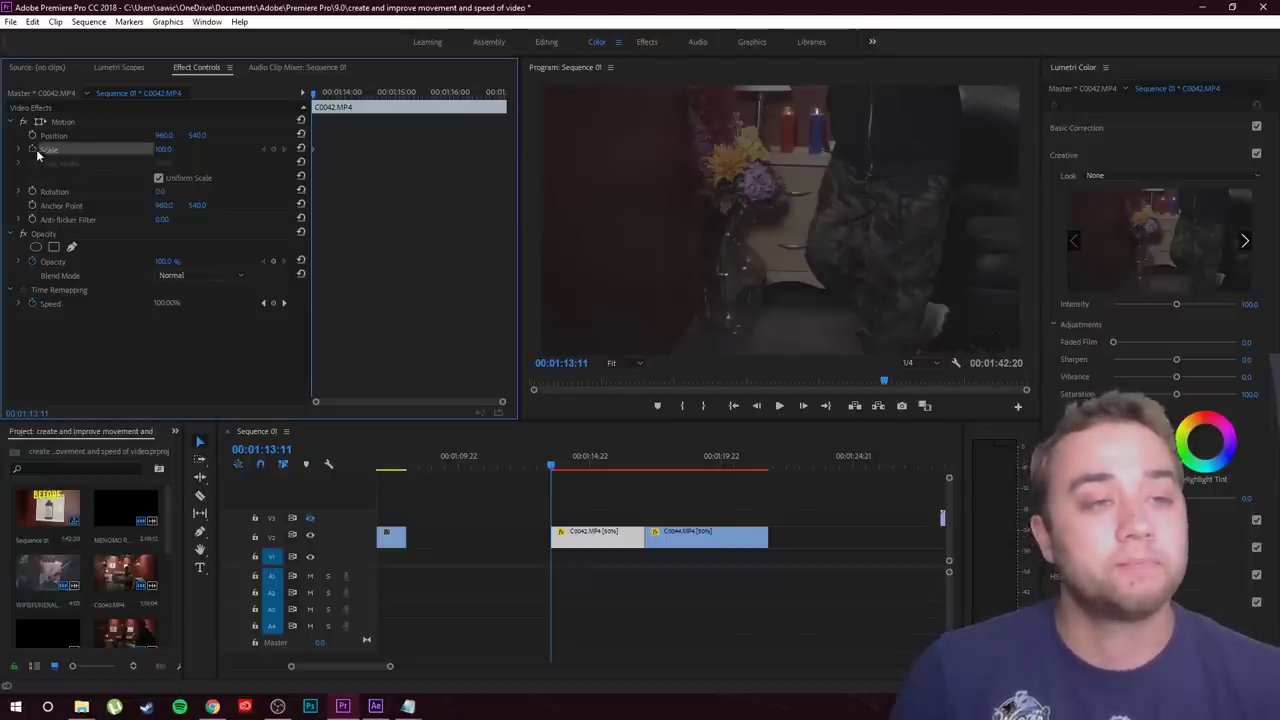
{"action": "left_click_drag", "start_coordinate": [552, 466], "coordinate": [645, 468]}
{"action": "left_click", "coordinate": [164, 148]}
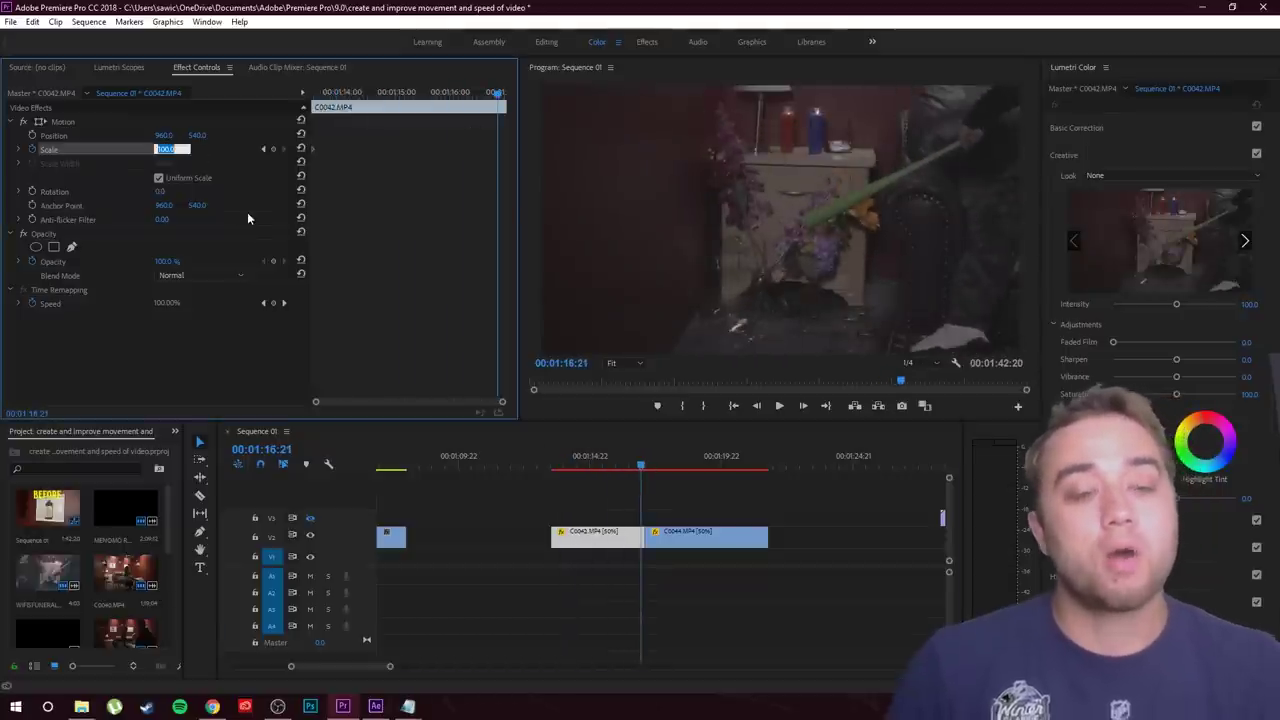
{"action": "type", "text": "115"}
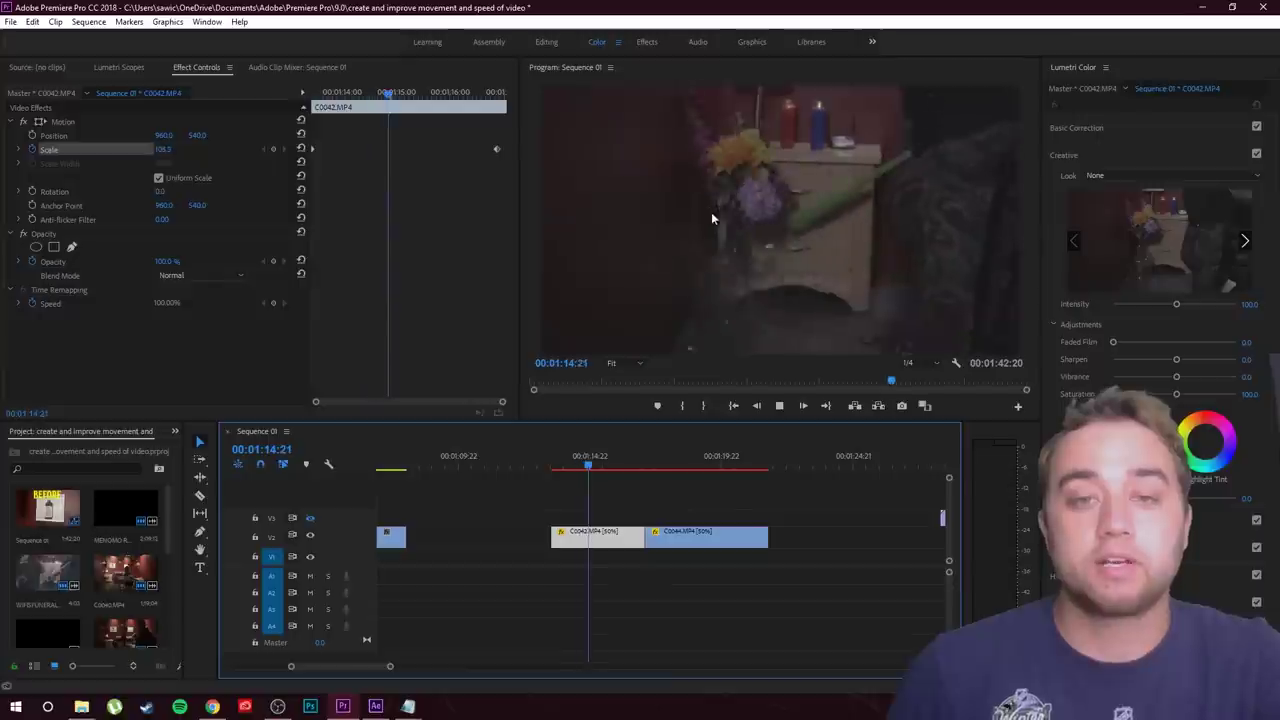
Play back C0042.MP4 from near its start to check the slow zoom
{"action": "key", "text": "space"}
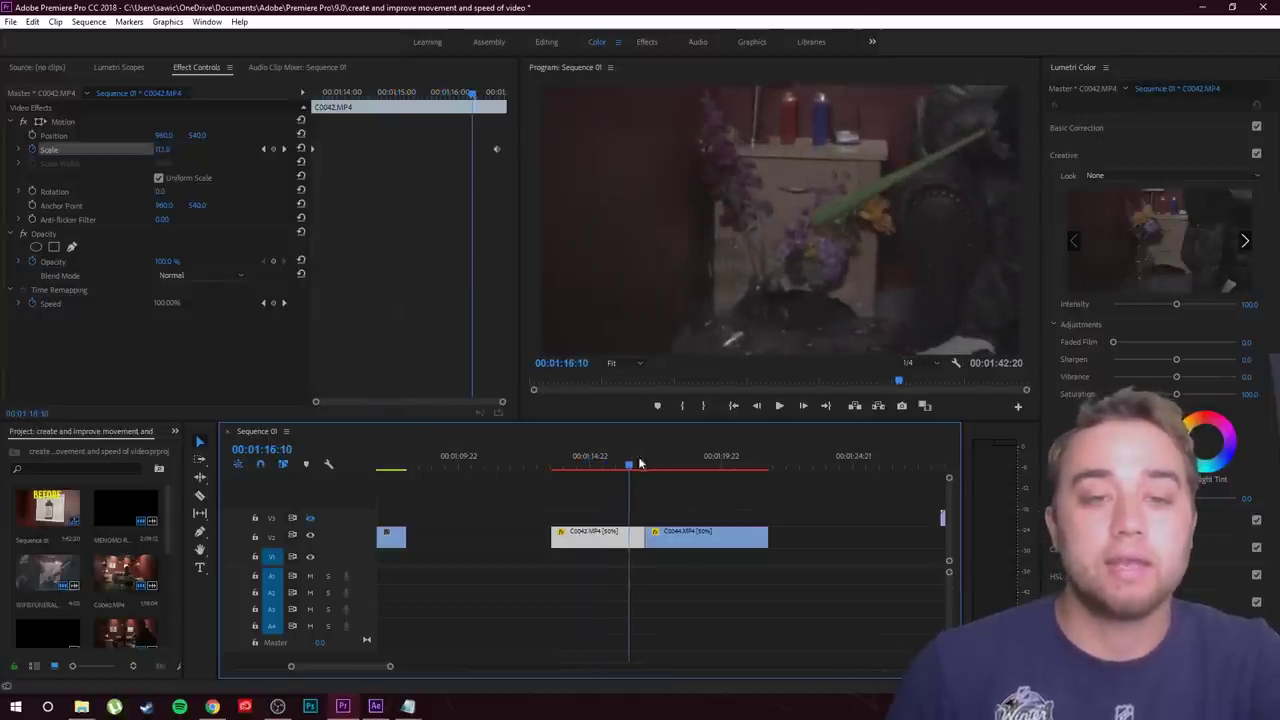
{"action": "left_click_drag", "start_coordinate": [630, 463], "coordinate": [563, 467]}
{"action": "key", "text": "space"}
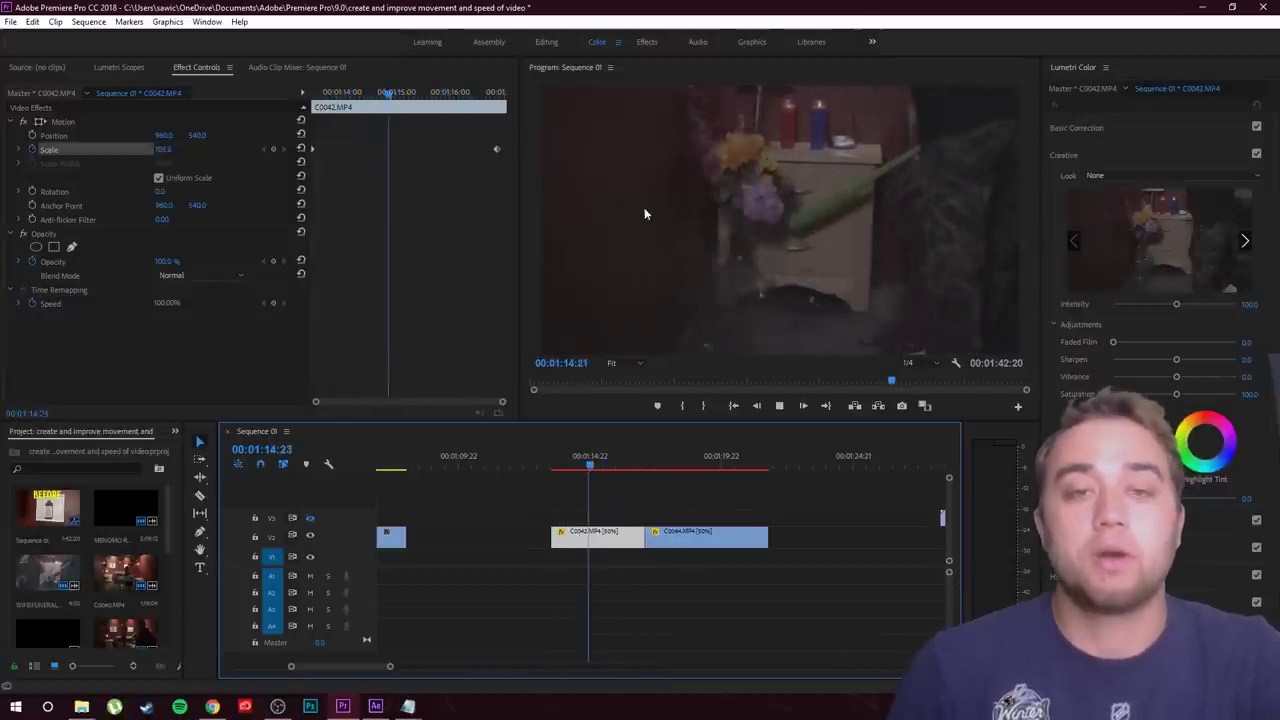
{"action": "left_click", "coordinate": [578, 461]}
Try a faster zoom on C0042.MP4 by moving its second Scale keyframe to about mid-clip, and preview it
{"action": "left_click", "coordinate": [600, 545]}
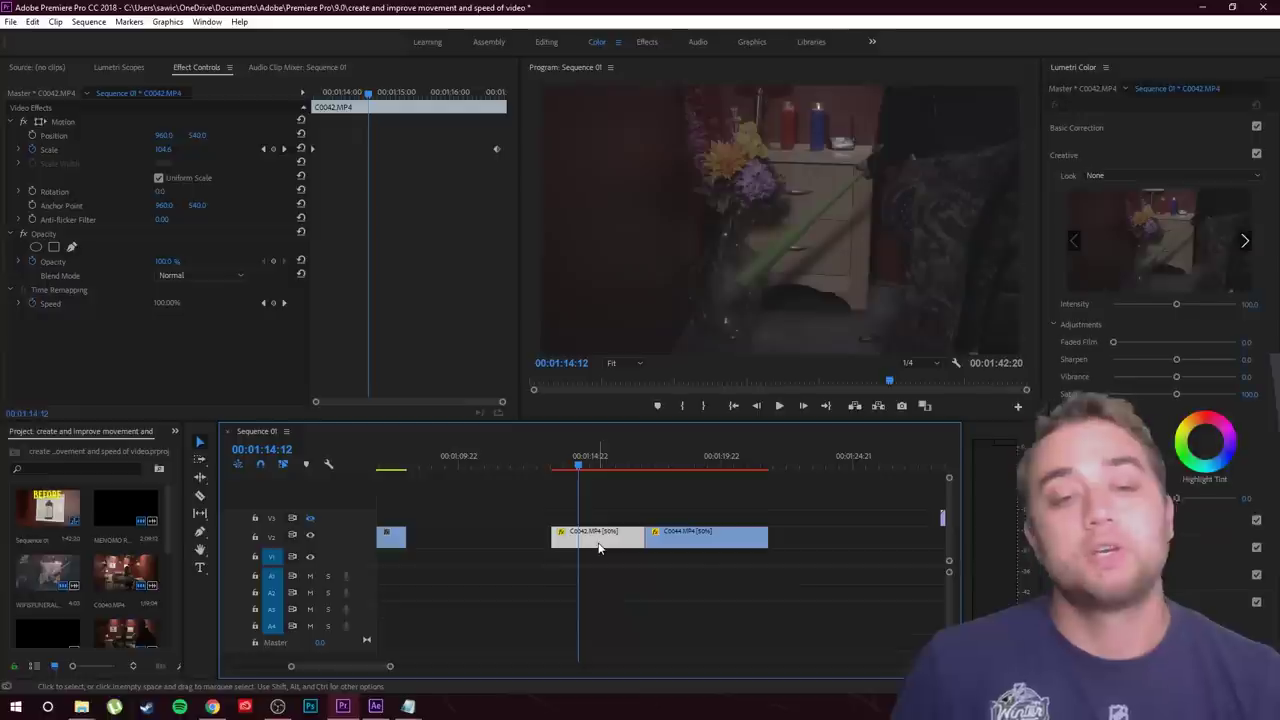
{"action": "left_click_drag", "start_coordinate": [496, 149], "coordinate": [409, 151]}
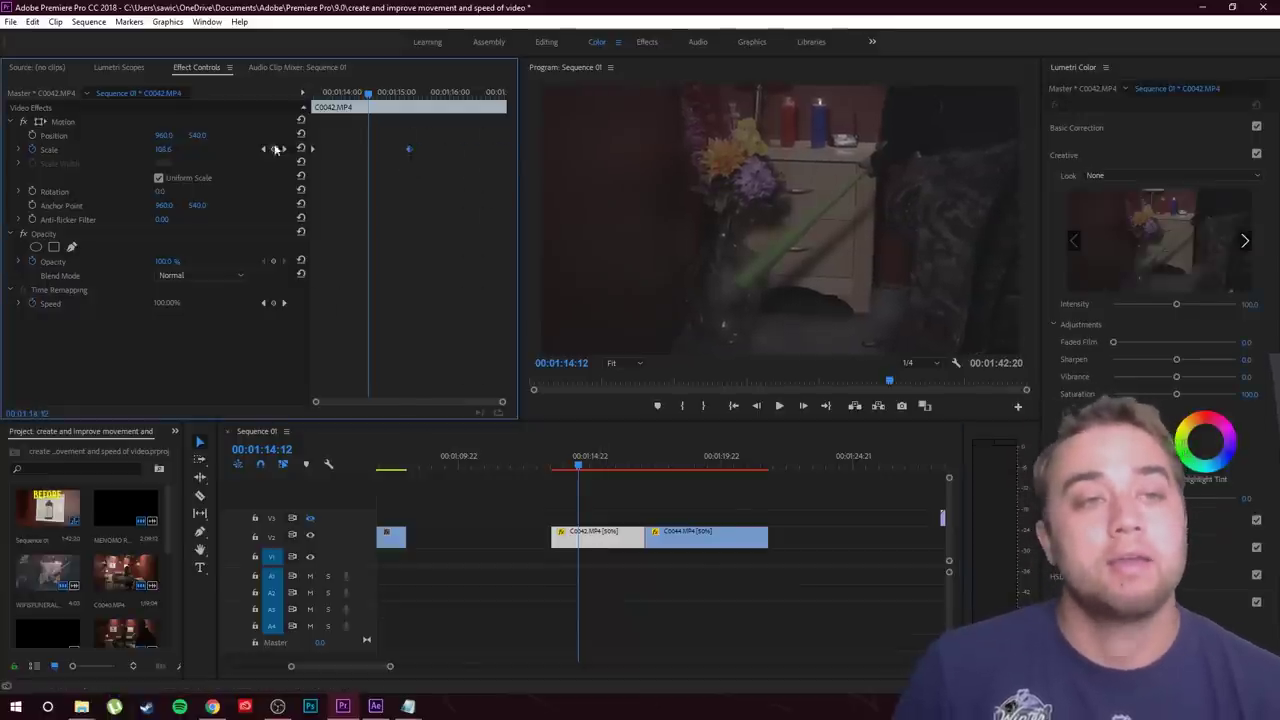
{"action": "left_click_drag", "start_coordinate": [568, 460], "coordinate": [557, 466]}
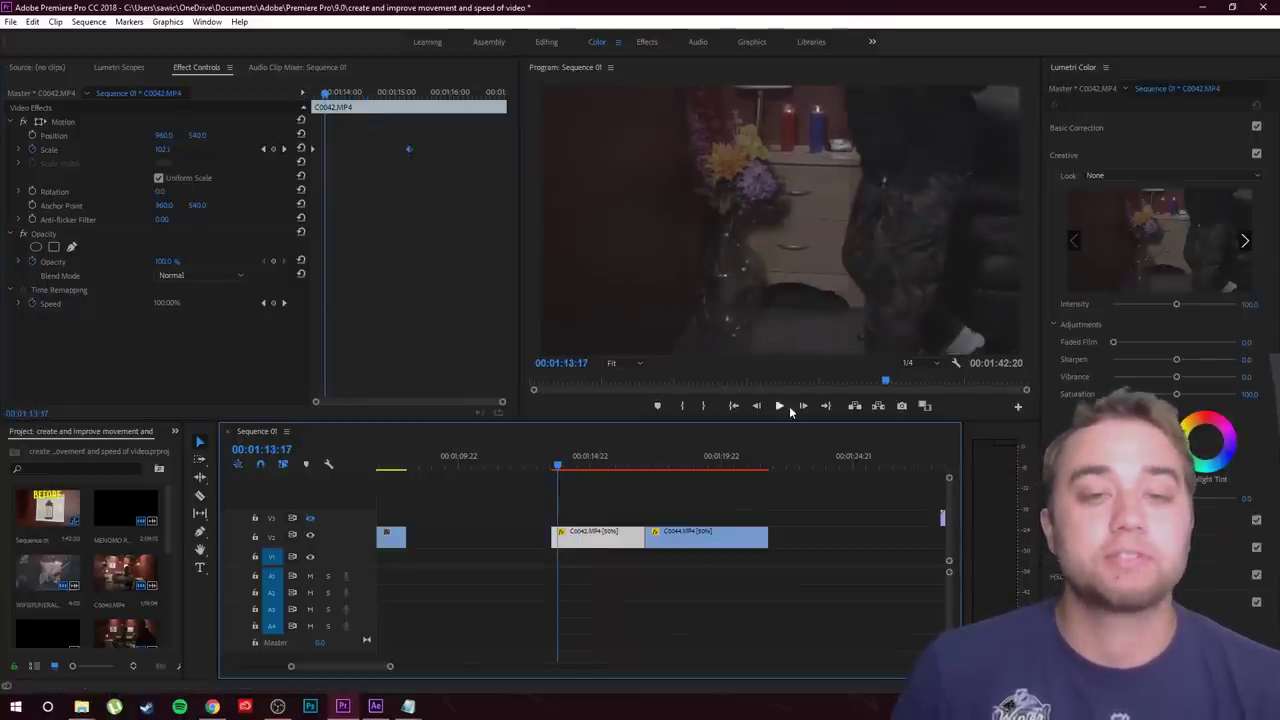
{"action": "left_click", "coordinate": [780, 407]}
{"action": "left_click", "coordinate": [780, 407]}
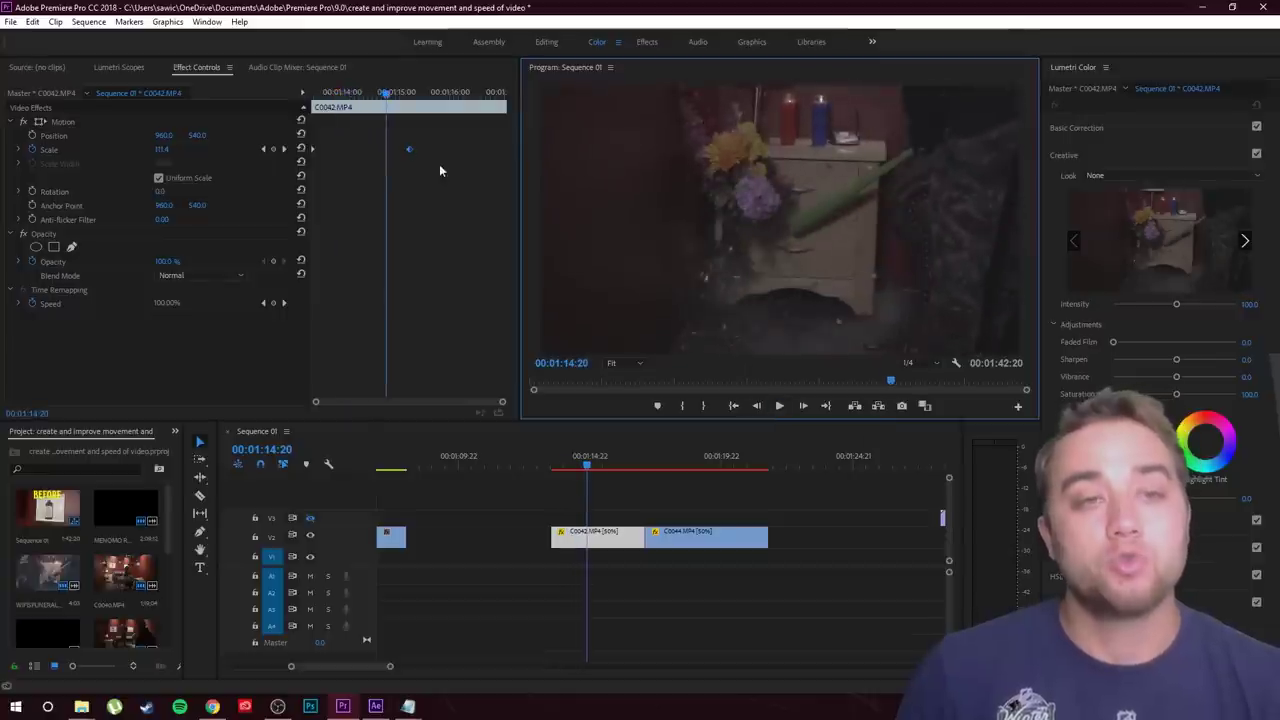
Move the second Scale keyframe of C0042.MP4 to the very end of the clip and preview the zoom
{"action": "left_click", "coordinate": [408, 151]}
{"action": "left_click_drag", "start_coordinate": [409, 150], "coordinate": [506, 152]}
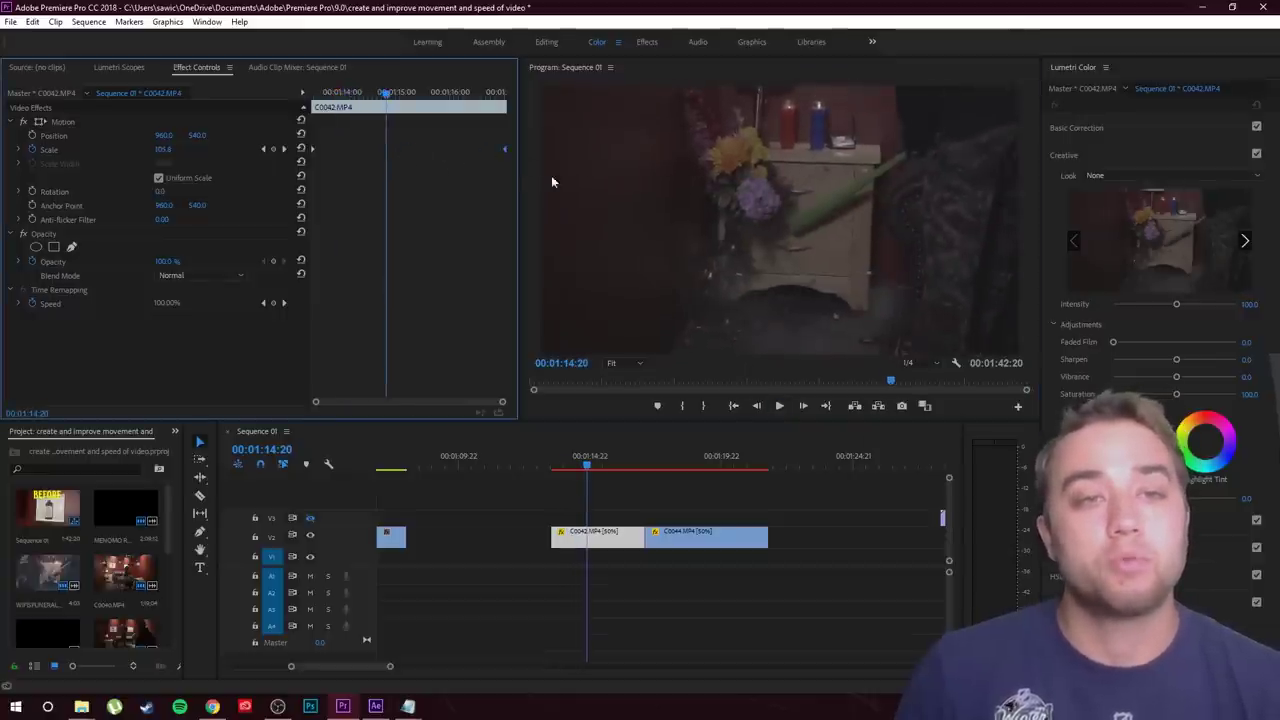
{"action": "left_click", "coordinate": [779, 406]}
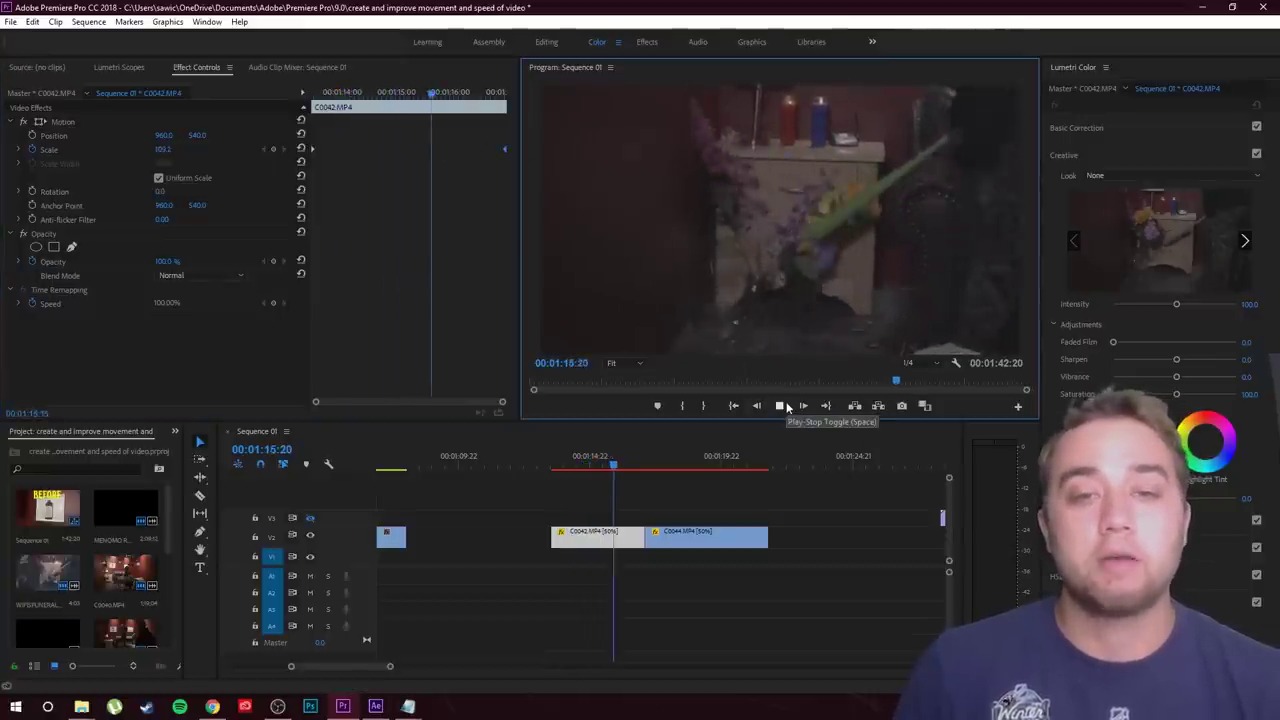
{"action": "left_click", "coordinate": [781, 406]}
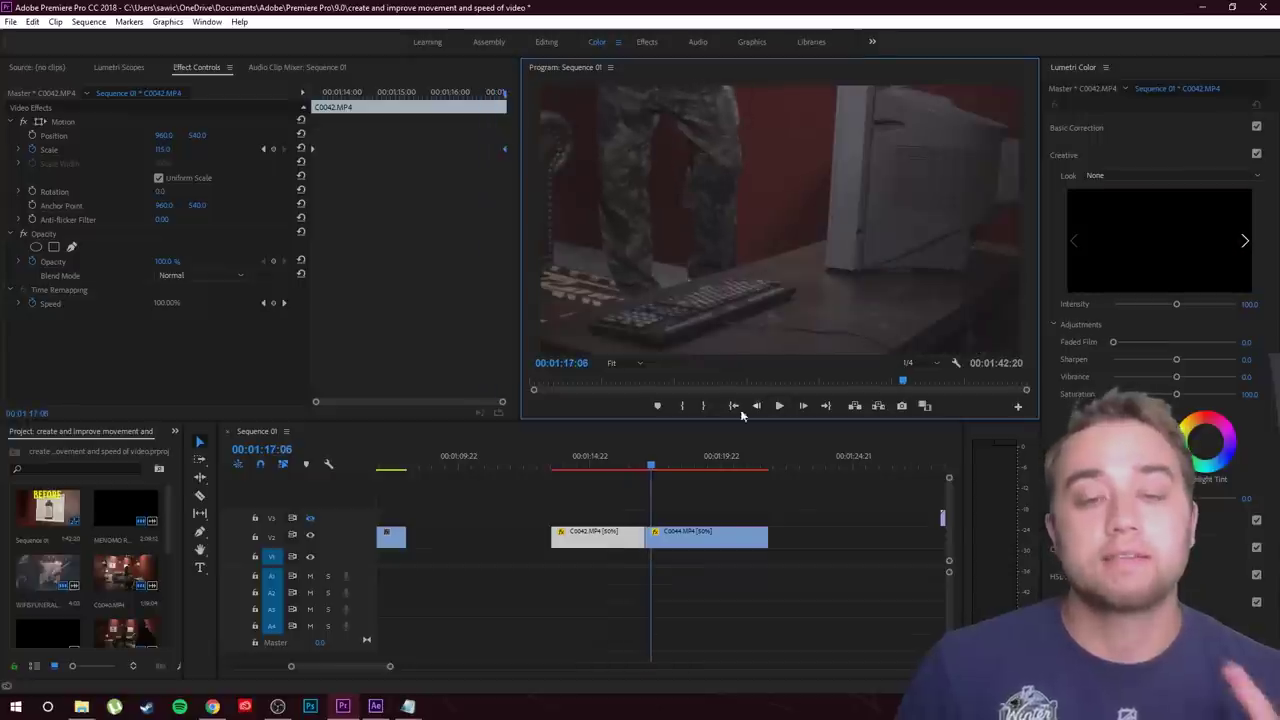
Animate the Scale of C0044.MP4 with a keyframe at the clip's start and a 115 keyframe near its end
{"action": "left_click", "coordinate": [664, 538]}
{"action": "left_click_drag", "start_coordinate": [653, 464], "coordinate": [646, 472]}
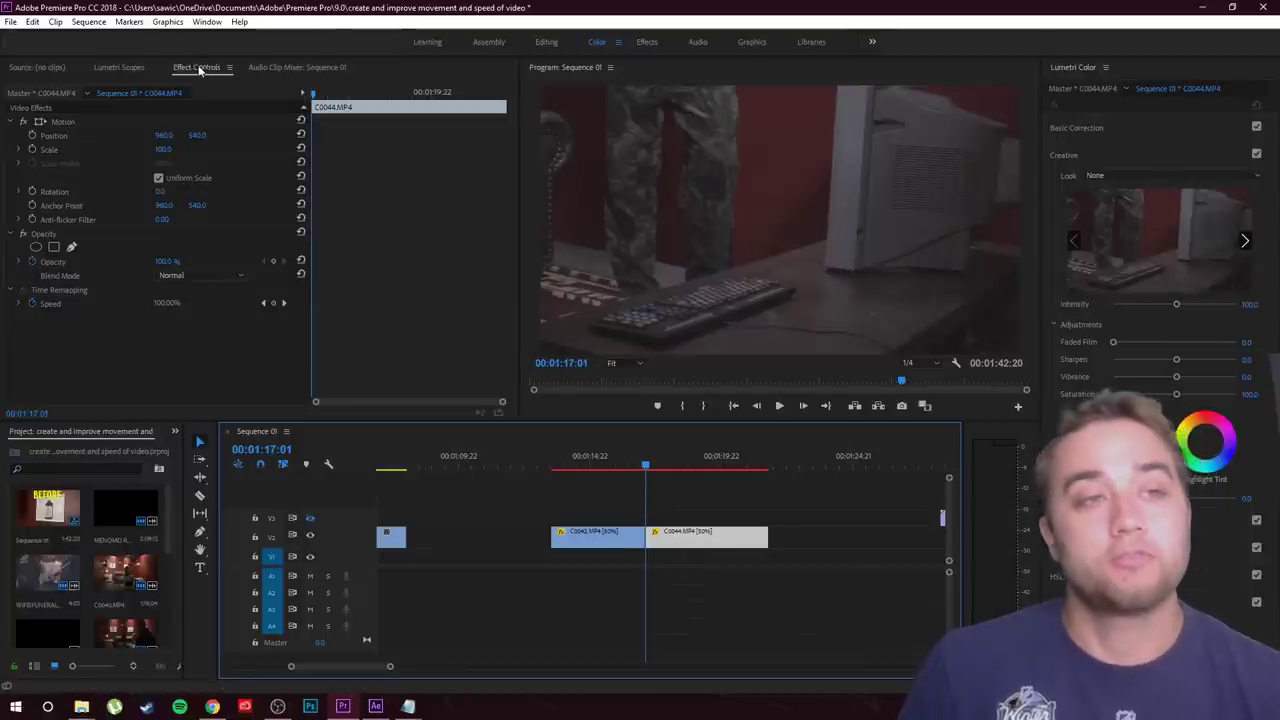
{"action": "left_click", "coordinate": [32, 149]}
{"action": "left_click", "coordinate": [672, 466]}
{"action": "left_click_drag", "start_coordinate": [697, 487], "coordinate": [765, 484]}
{"action": "left_click", "coordinate": [168, 148]}
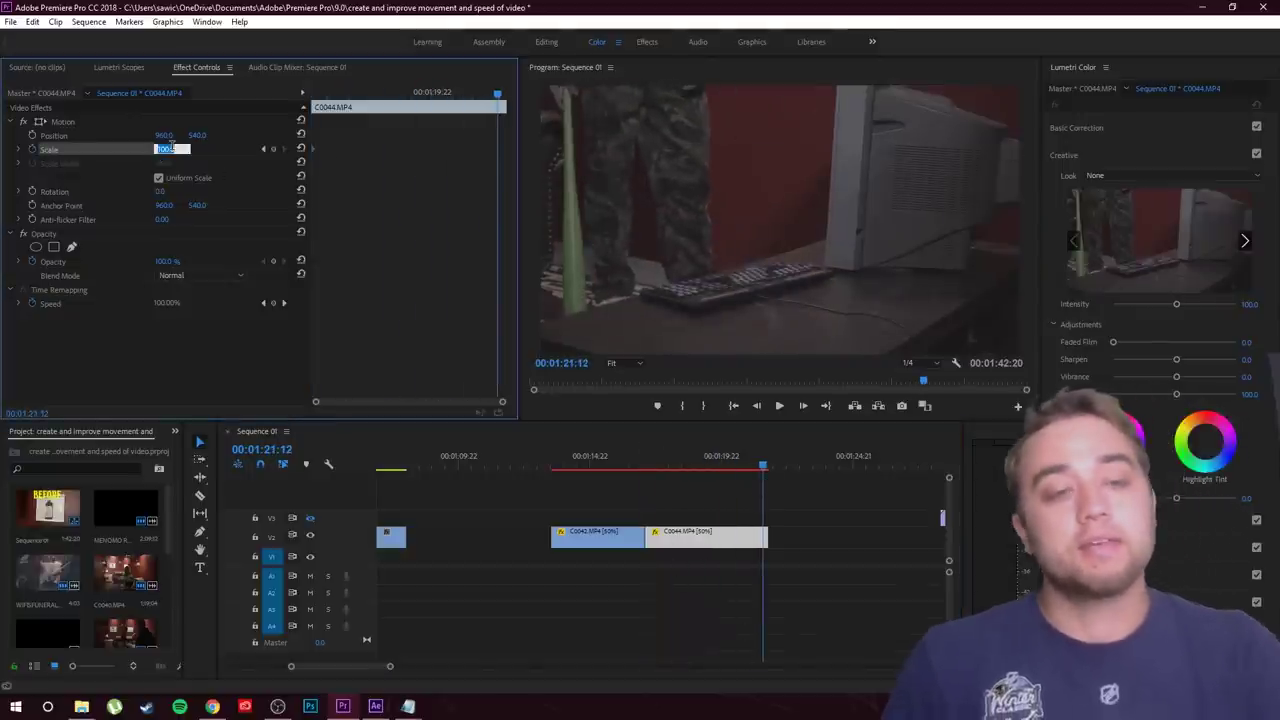
{"action": "type", "text": "115"}
{"action": "key", "text": "Return"}
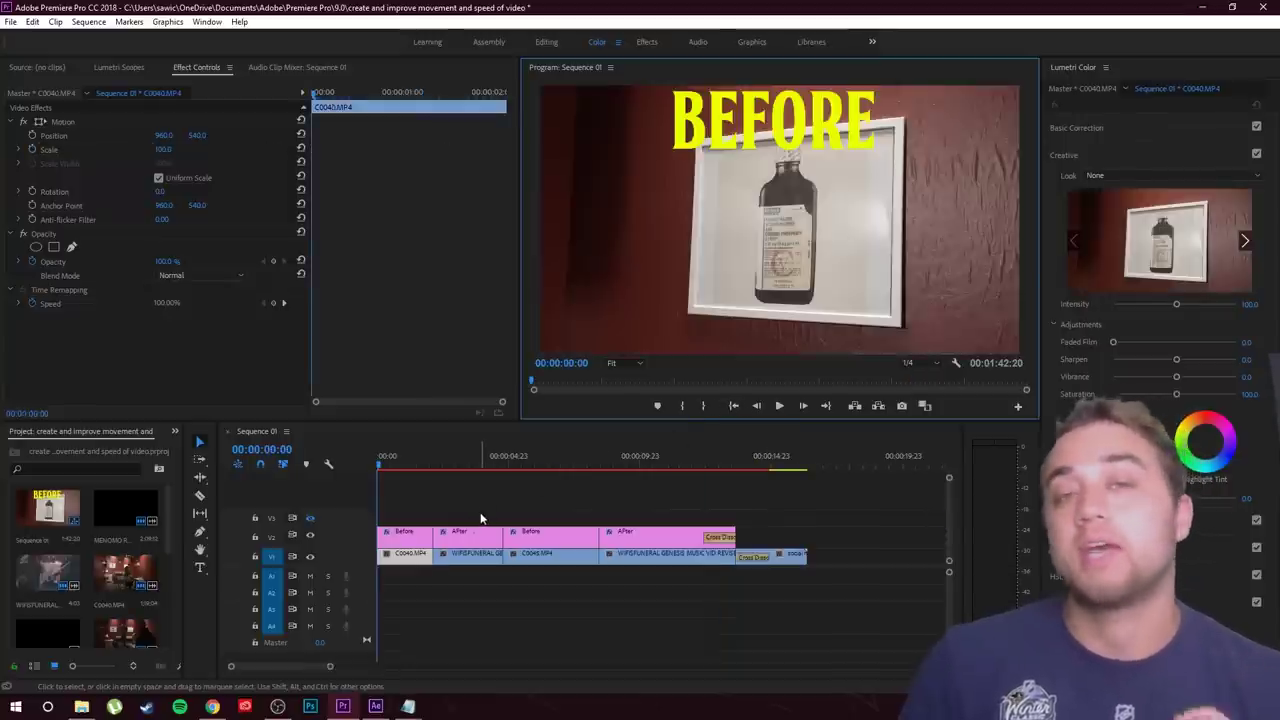
Play back the first Before and After clip pair at the beginning of the sequence
{"action": "left_click", "coordinate": [475, 508]}
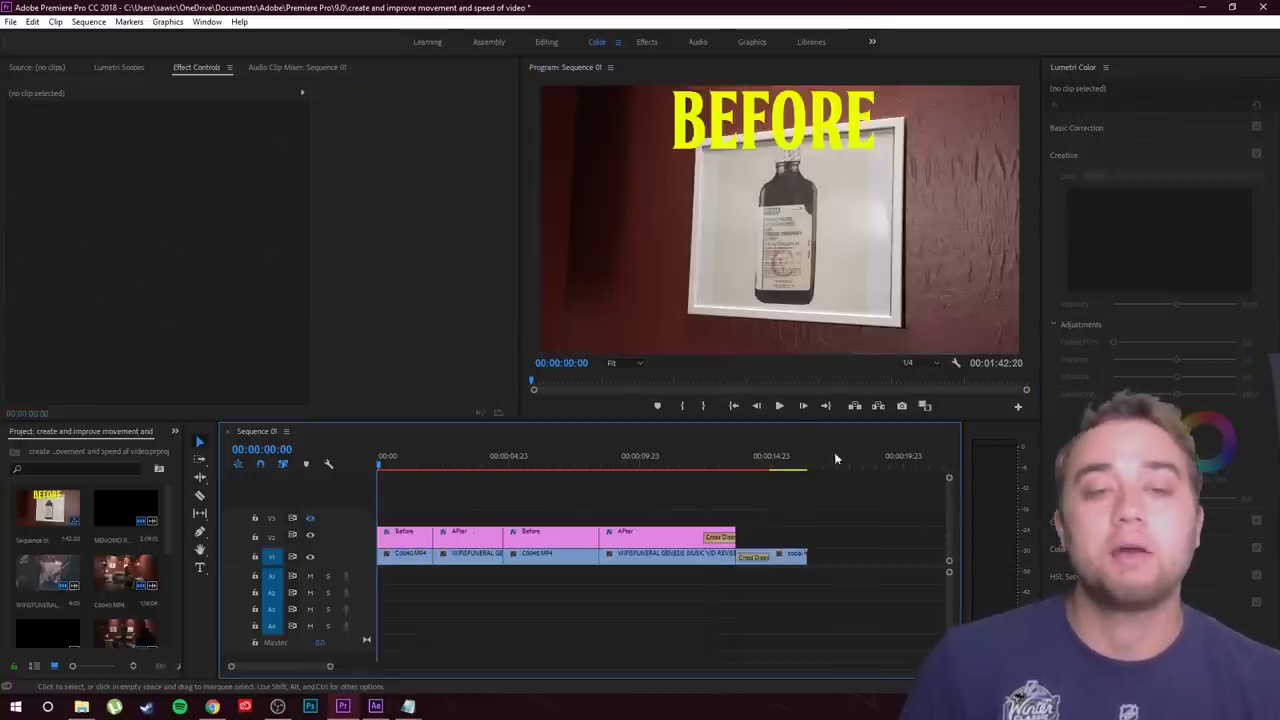
{"action": "left_click", "coordinate": [779, 406]}
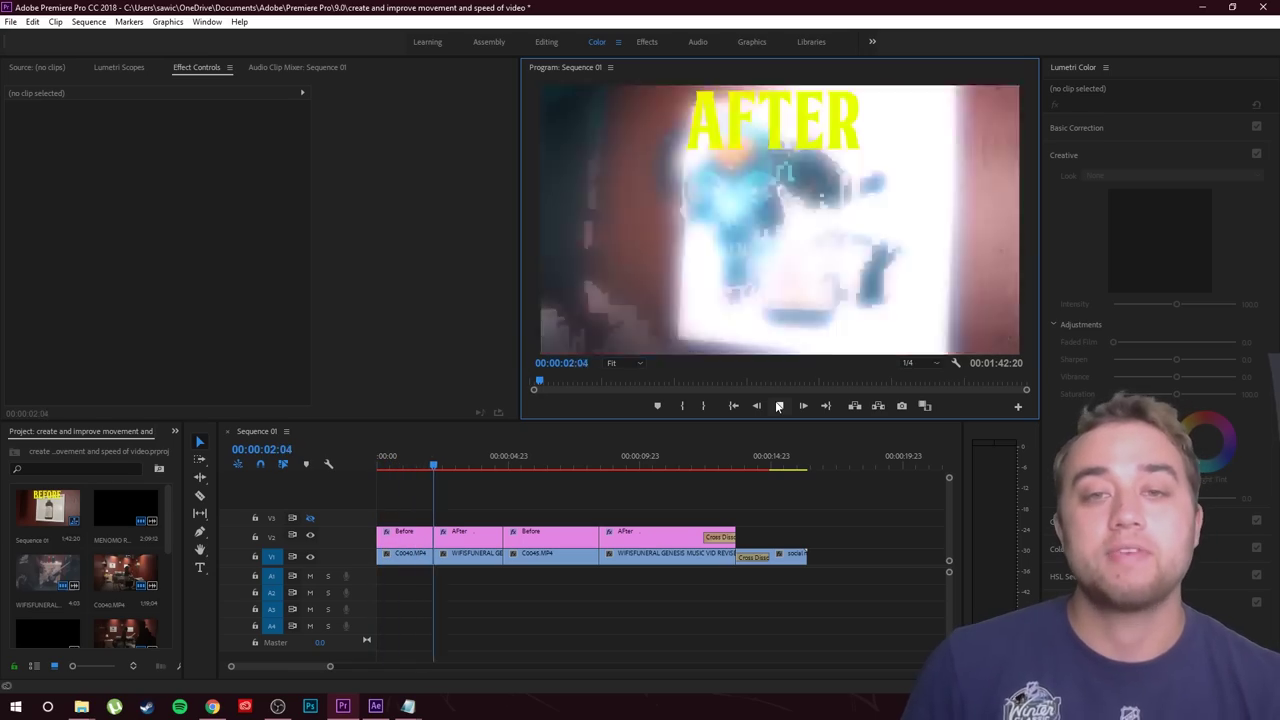
{"action": "left_click", "coordinate": [779, 406]}
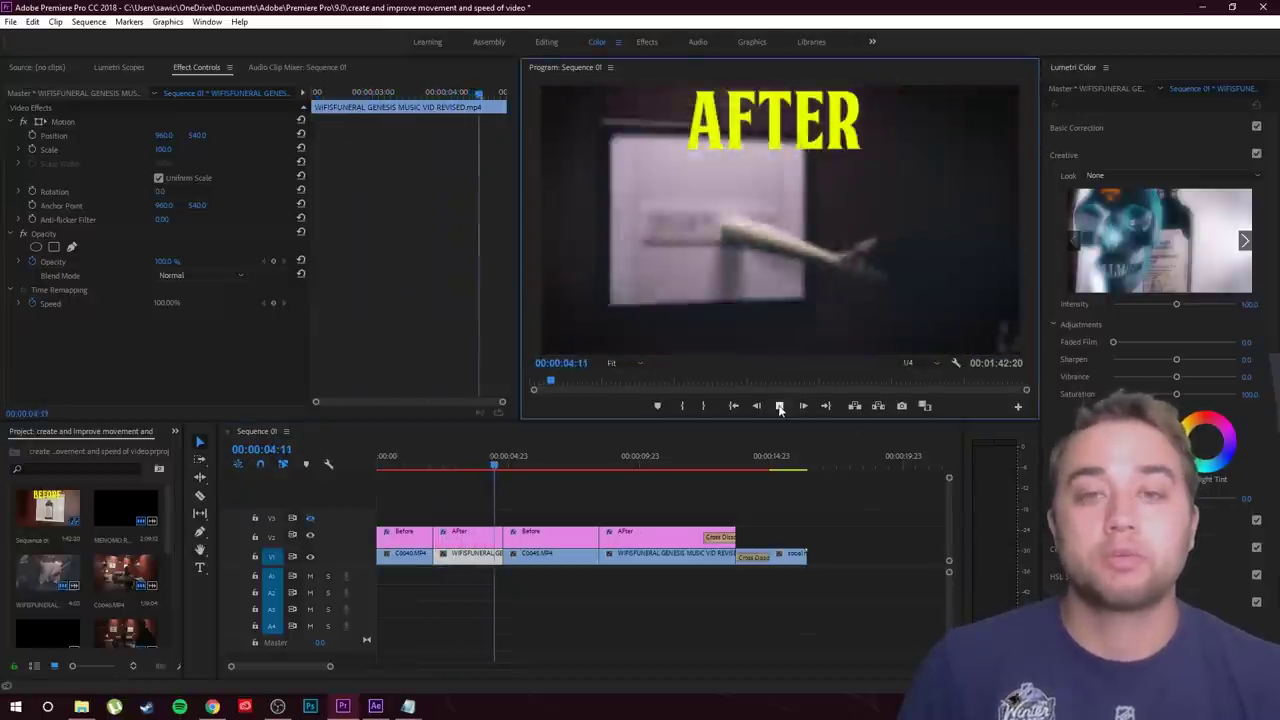
{"action": "left_click_drag", "start_coordinate": [485, 462], "coordinate": [433, 510]}
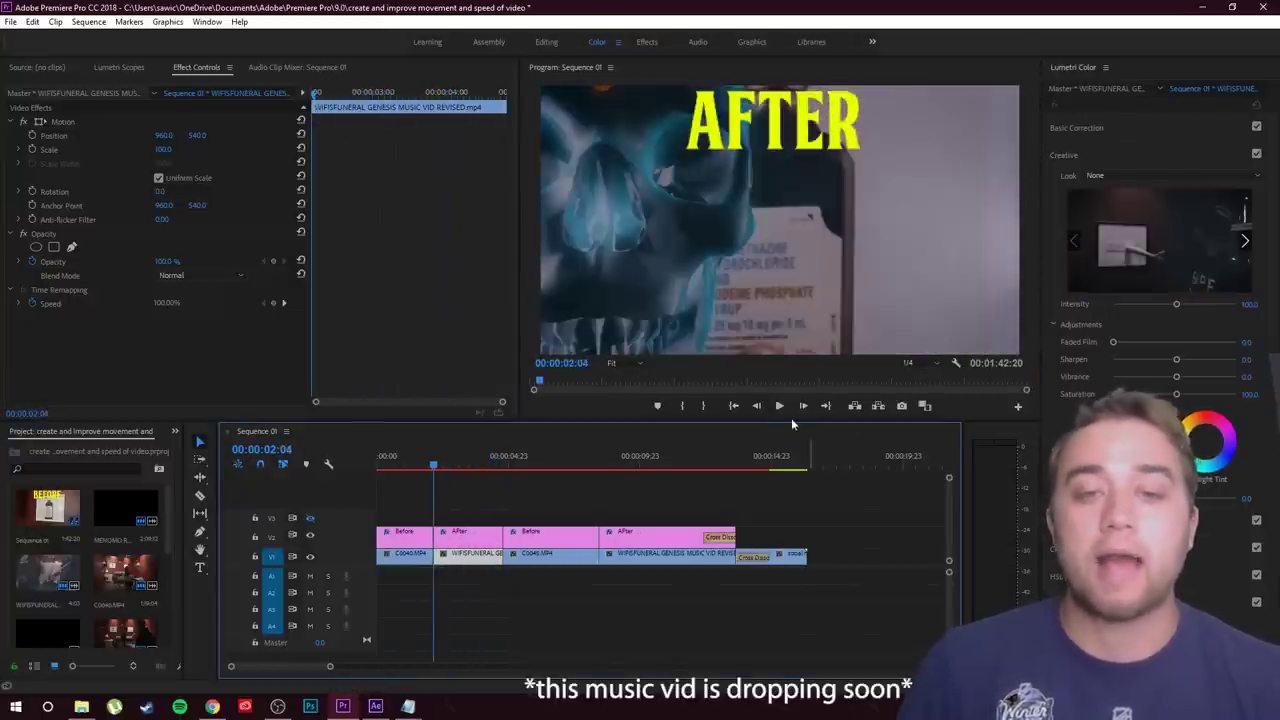
{"action": "left_click", "coordinate": [777, 405]}
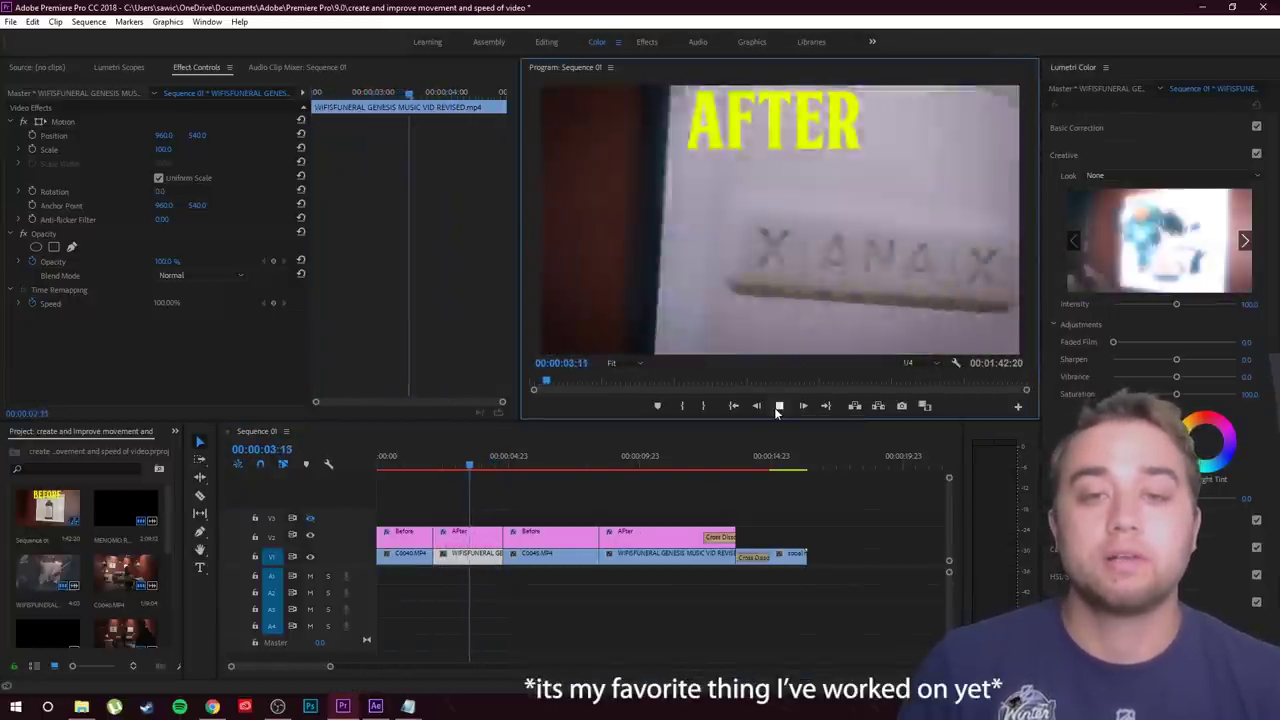
{"action": "left_click", "coordinate": [778, 407]}
Review the second Before and After clip pair, comparing the raw couch shot with its finished version
{"action": "left_click_drag", "start_coordinate": [531, 461], "coordinate": [509, 487]}
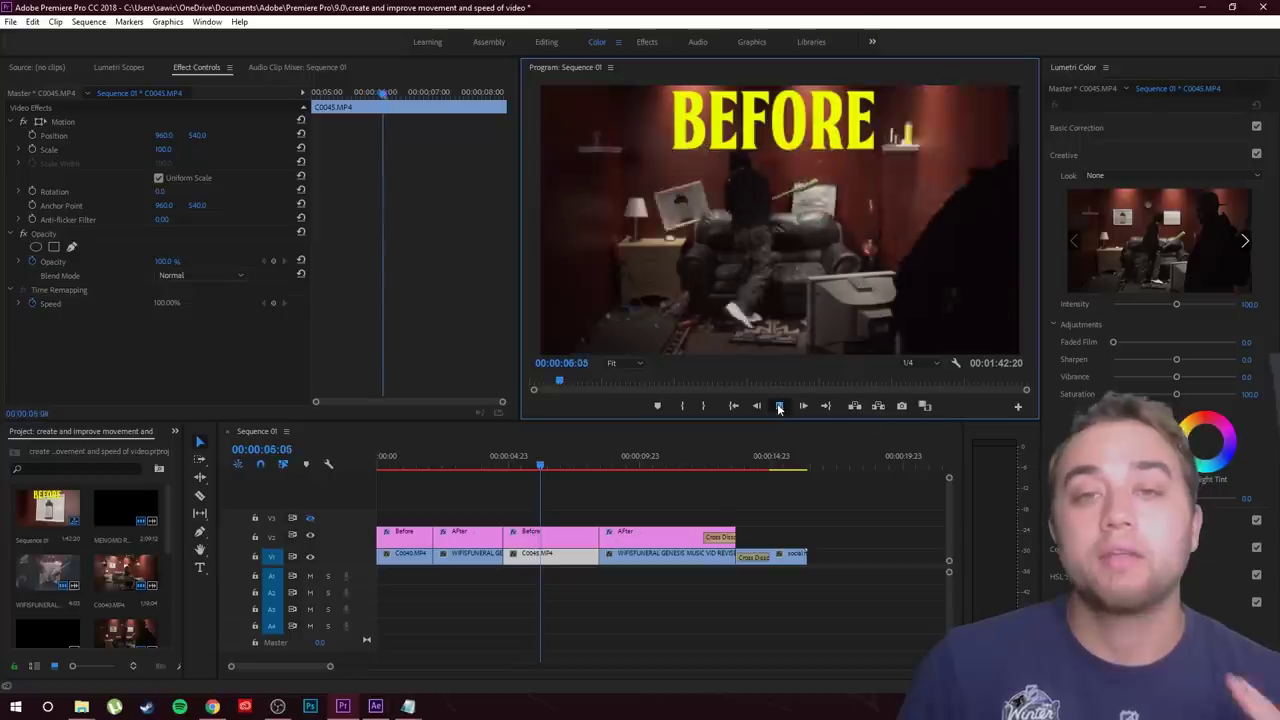
{"action": "left_click_drag", "start_coordinate": [538, 467], "coordinate": [606, 465]}
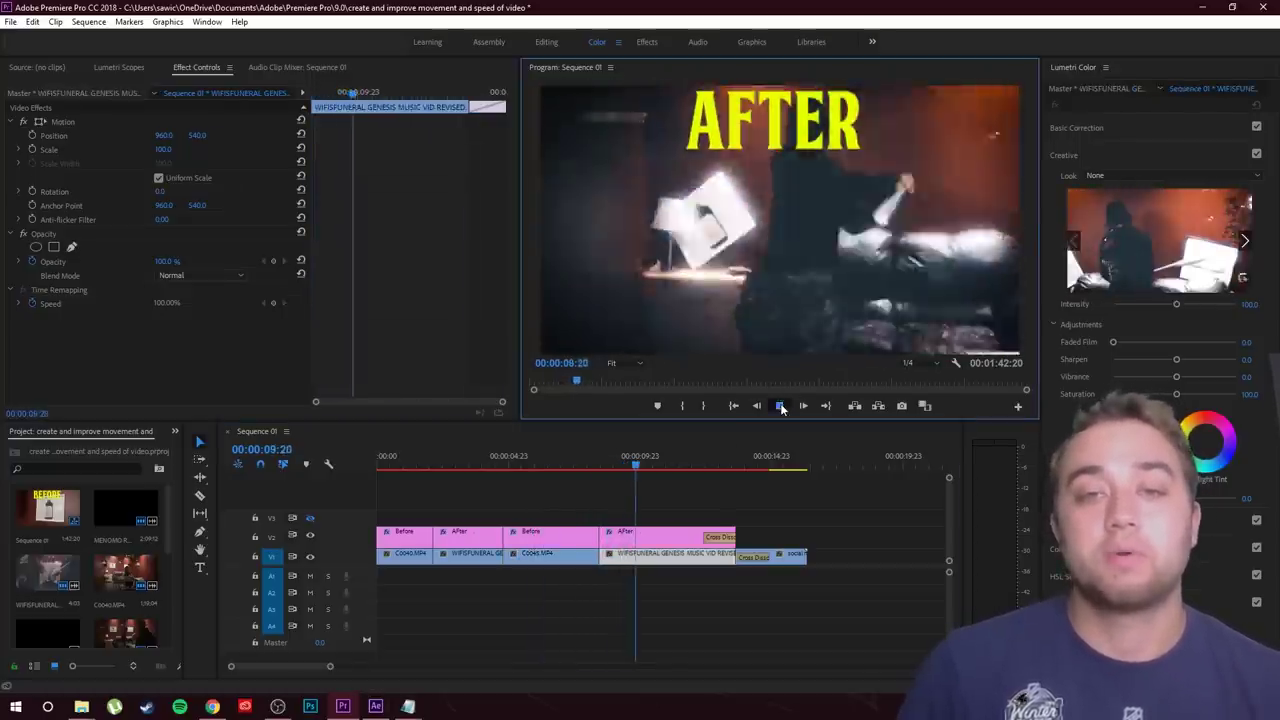
{"action": "left_click", "coordinate": [641, 467]}
{"action": "mouse_move", "coordinate": [641, 467]}
{"action": "left_mouse_down"}
{"action": "mouse_move", "coordinate": [623, 462]}
{"action": "mouse_move", "coordinate": [660, 464]}
{"action": "left_mouse_up"}
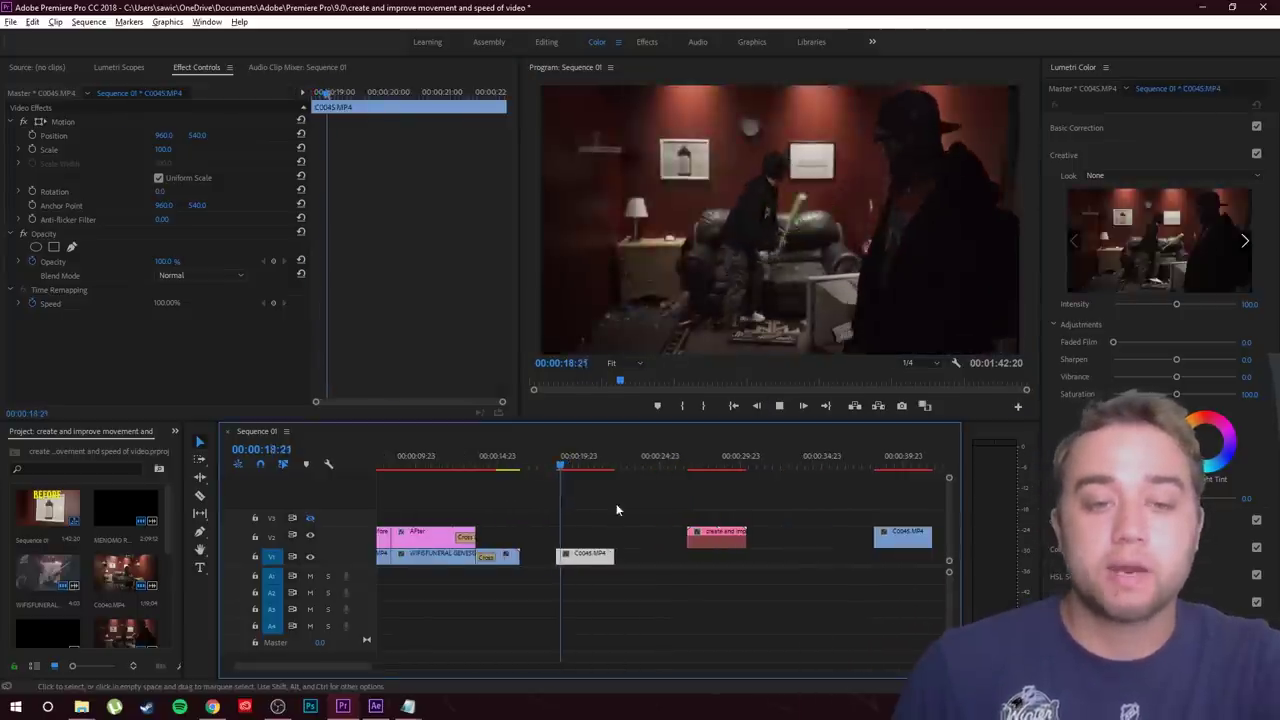
Replace the standalone C0045.MP4 clip near 00:00:19 with an After Effects composition
{"action": "left_click", "coordinate": [608, 520]}
{"action": "key", "text": "space"}
{"action": "left_click", "coordinate": [595, 561]}
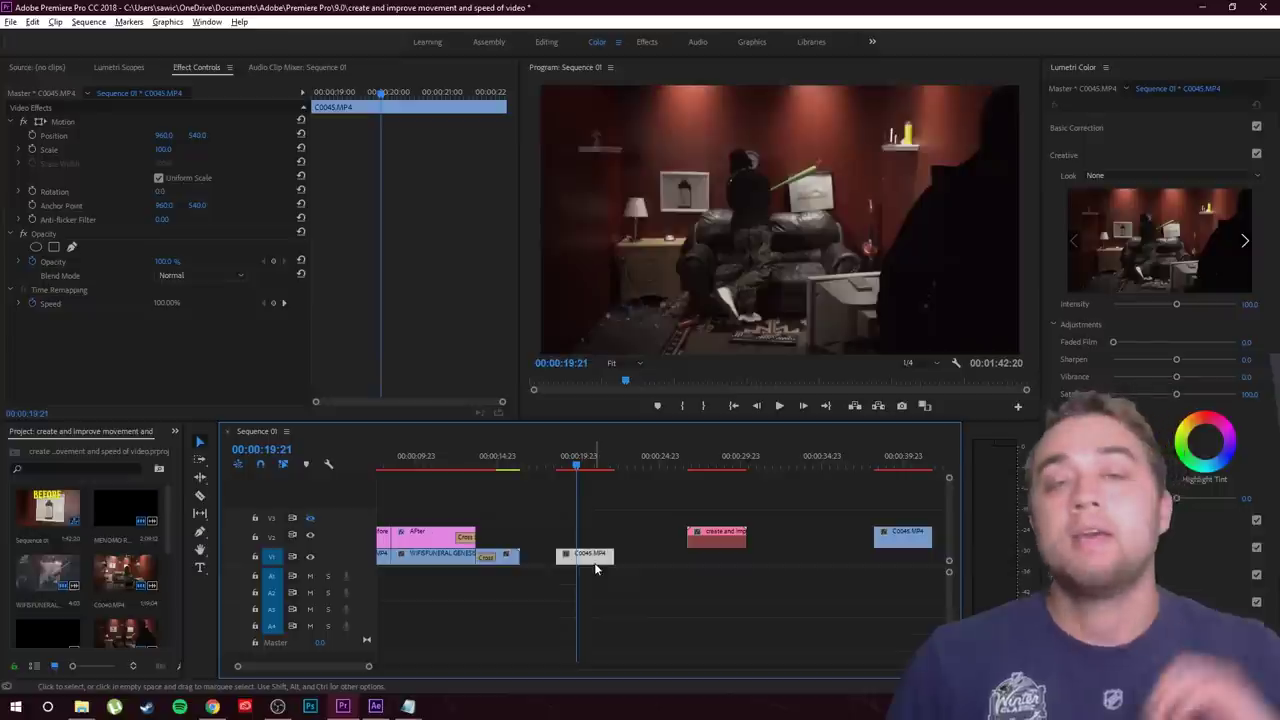
{"action": "right_click", "coordinate": [594, 558]}
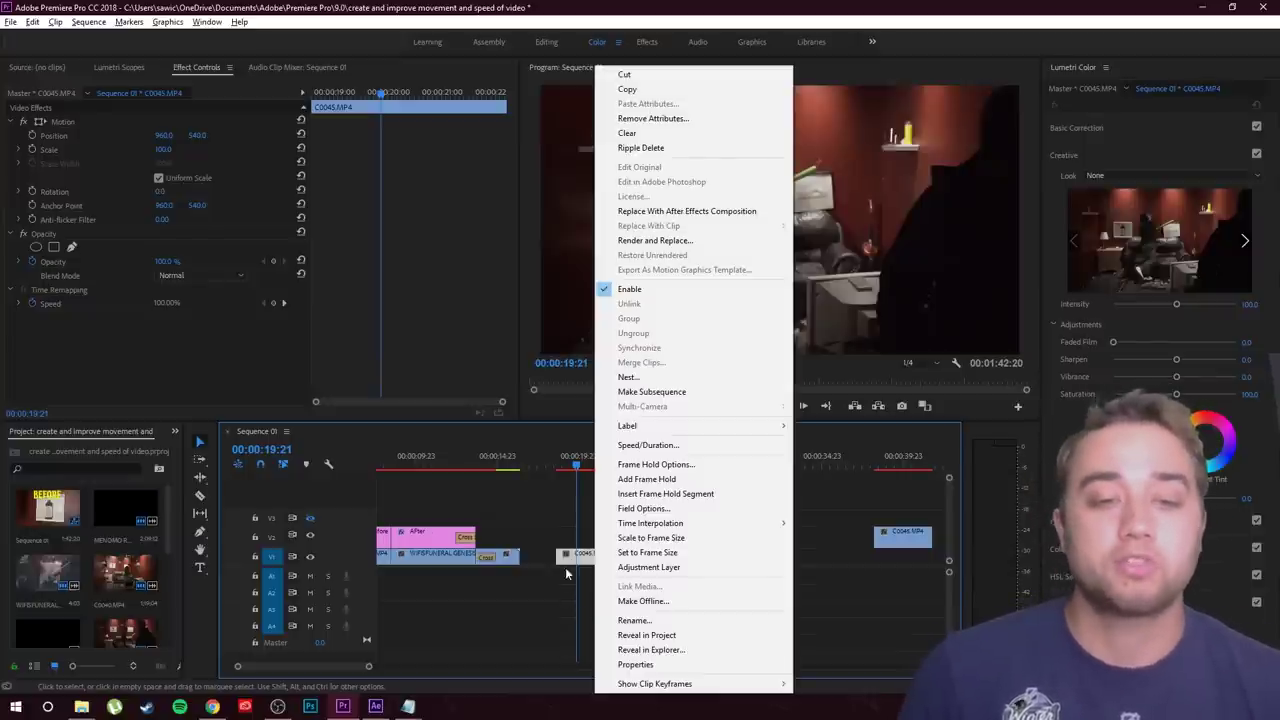
{"action": "left_click", "coordinate": [680, 212]}
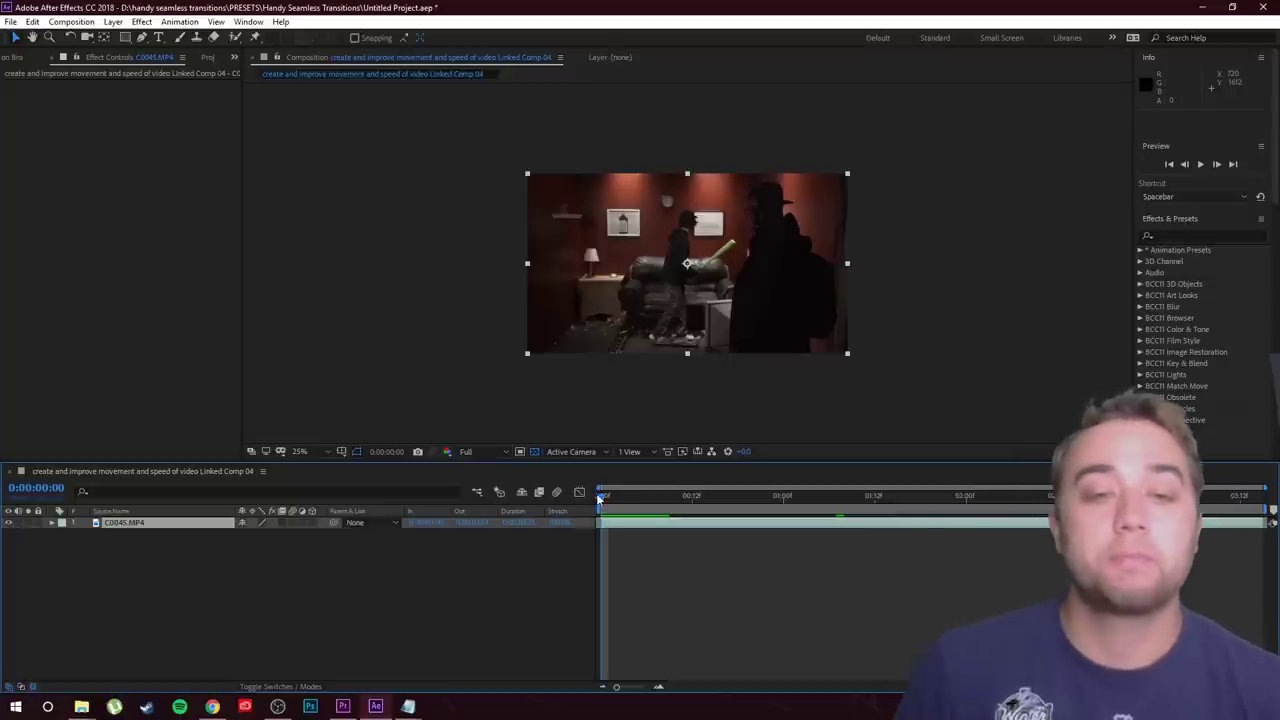
Return to the first frame of the composition and make the C0045.MP4 layer 3D
{"action": "mouse_move", "coordinate": [600, 497]}
{"action": "left_mouse_down"}
{"action": "mouse_move", "coordinate": [654, 497]}
{"action": "mouse_move", "coordinate": [603, 497]}
{"action": "left_mouse_up"}
{"action": "key", "text": "Page_Down"}
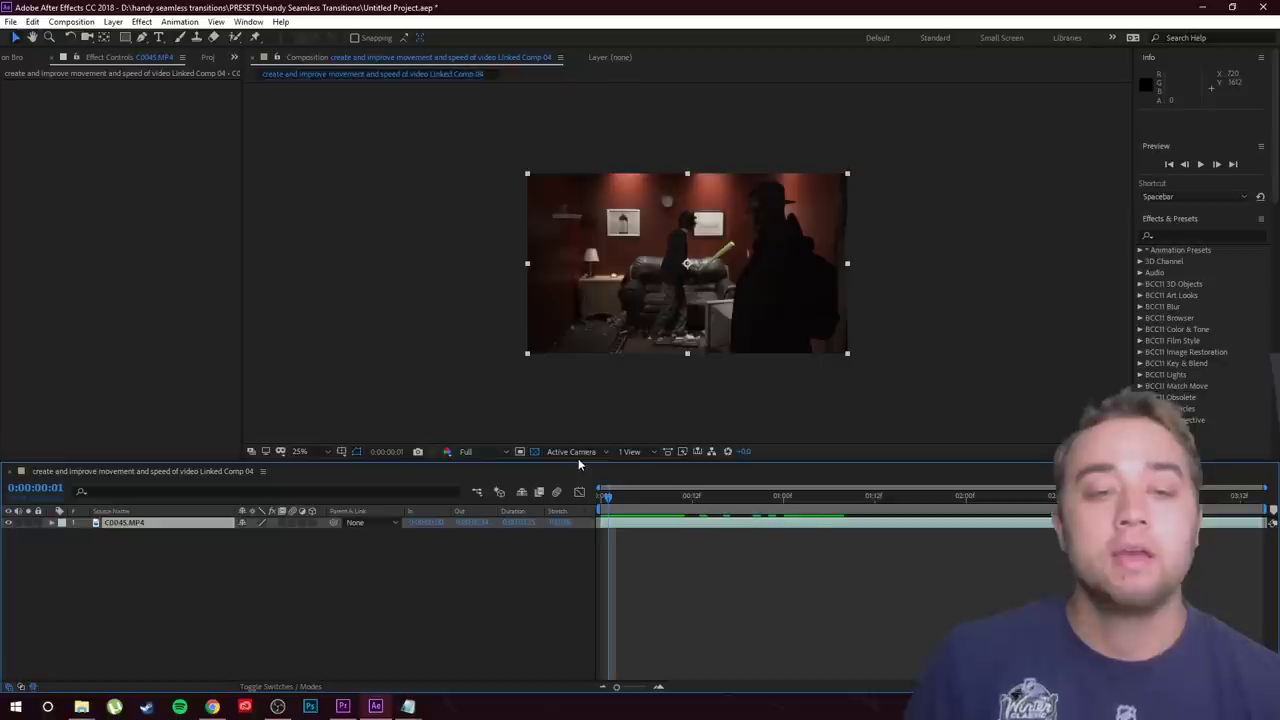
{"action": "left_click", "coordinate": [601, 497]}
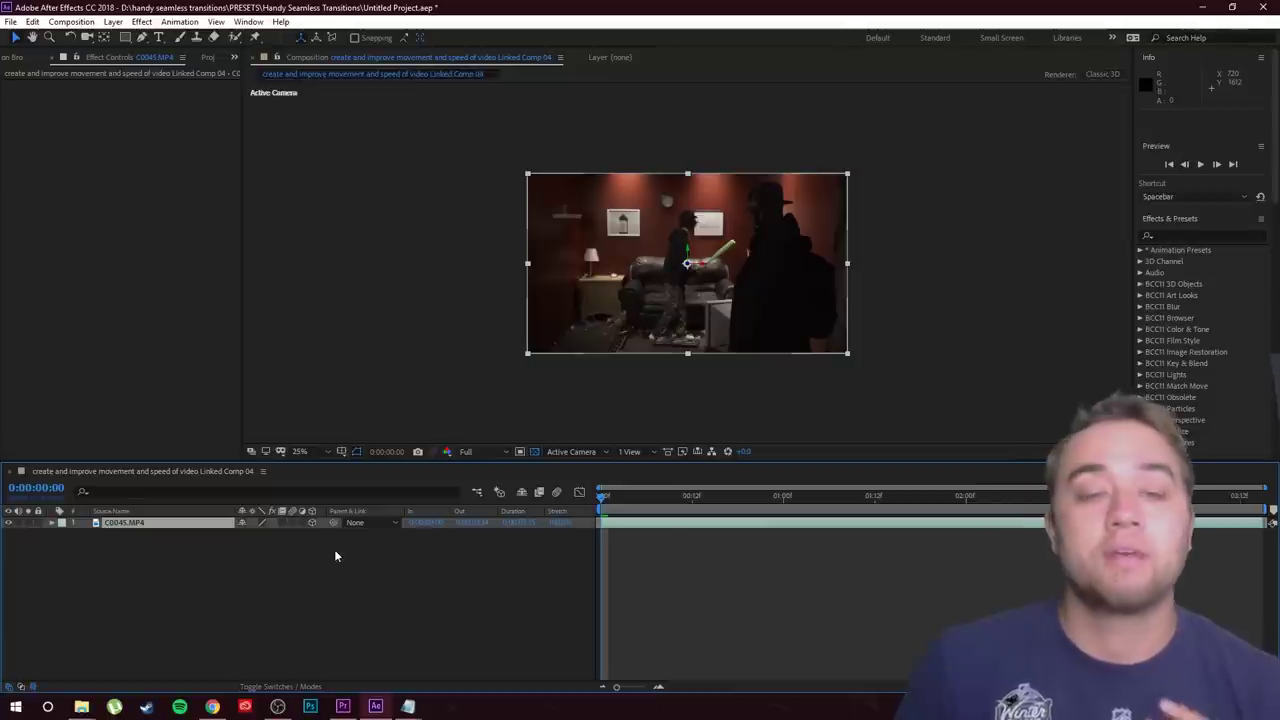
Try tilting the C0045.MP4 layer back in 3D space through its Transform properties, and undo the change
{"action": "left_click", "coordinate": [51, 524]}
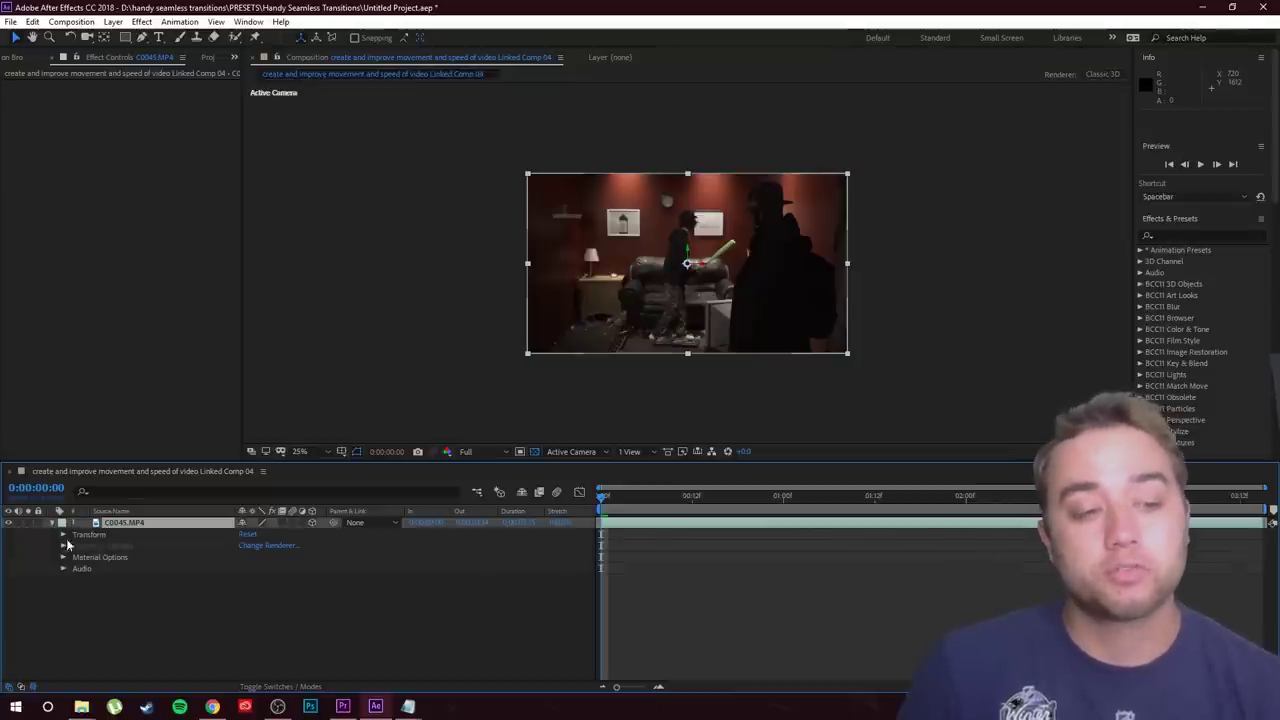
{"action": "left_click", "coordinate": [63, 534]}
{"action": "left_click_drag", "start_coordinate": [272, 580], "coordinate": [212, 594]}
{"action": "key", "text": "ctrl+z"}
{"action": "key", "text": "ctrl+z"}
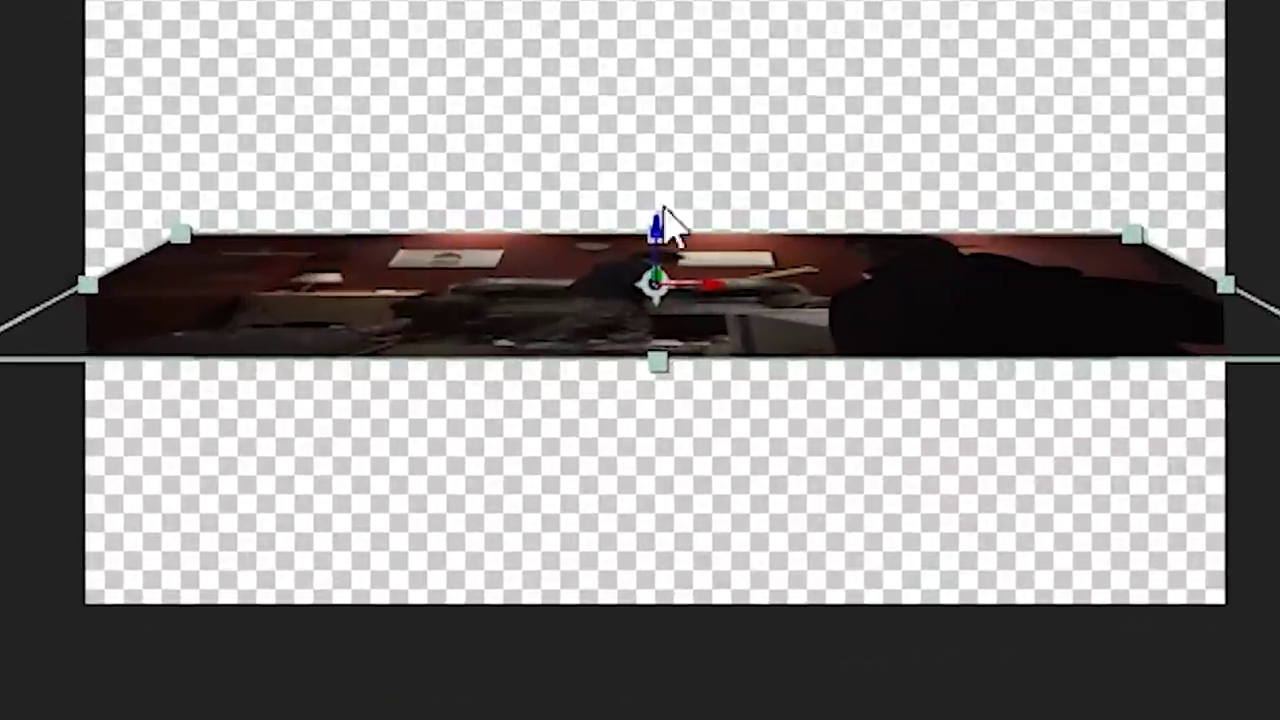
{"action": "key", "text": "ctrl+z"}
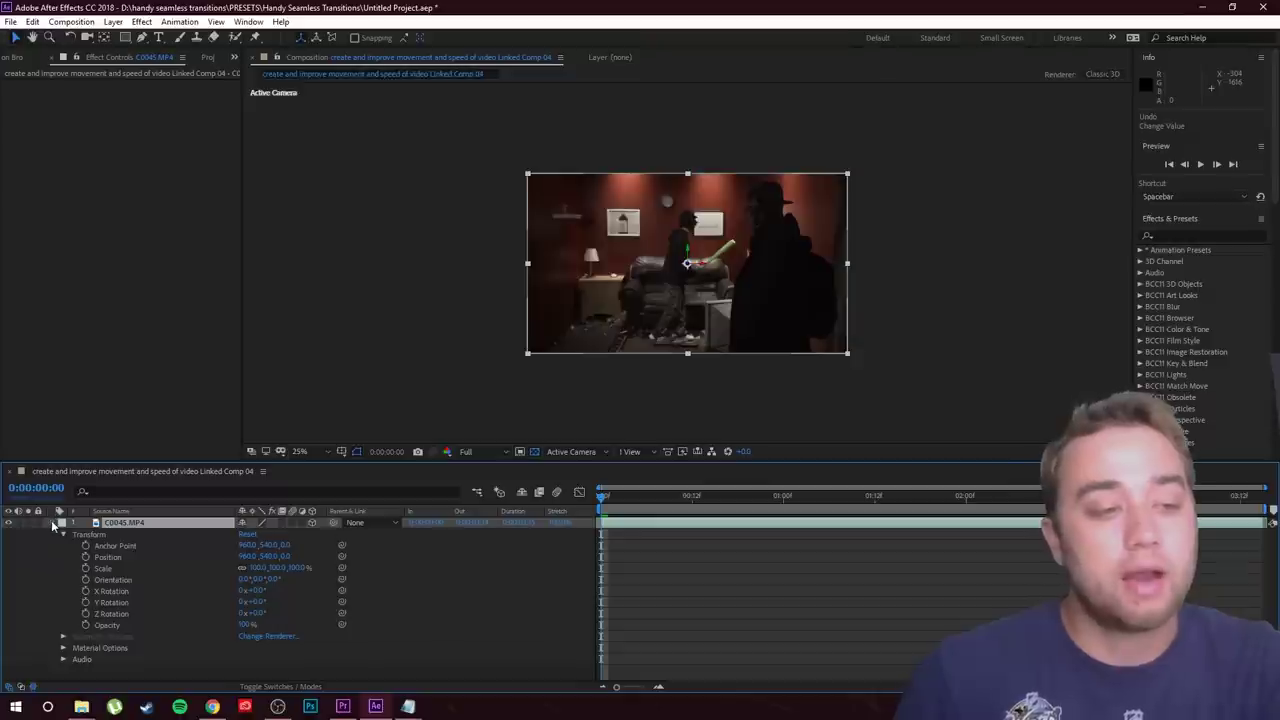
{"action": "left_click", "coordinate": [51, 521]}
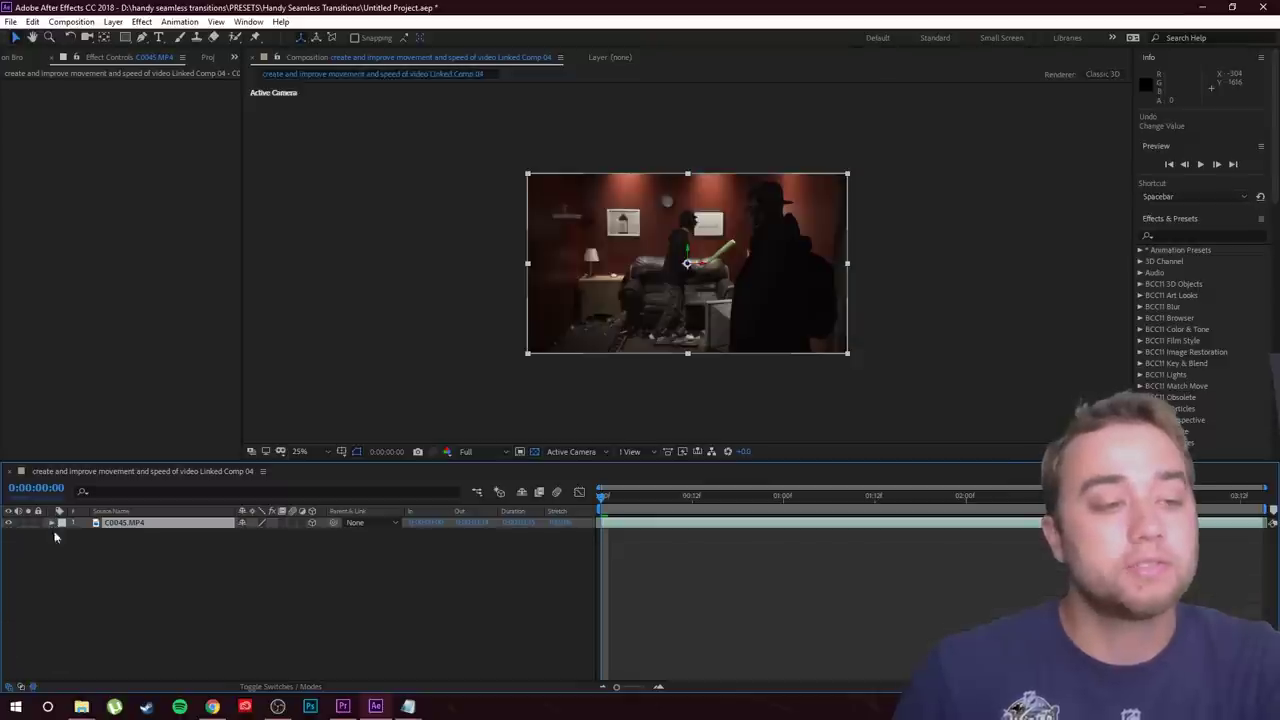
Add a two-node camera layer named Camera 1 with the 50mm preset to the composition
{"action": "right_click", "coordinate": [131, 574]}
{"action": "left_click", "coordinate": [108, 595]}
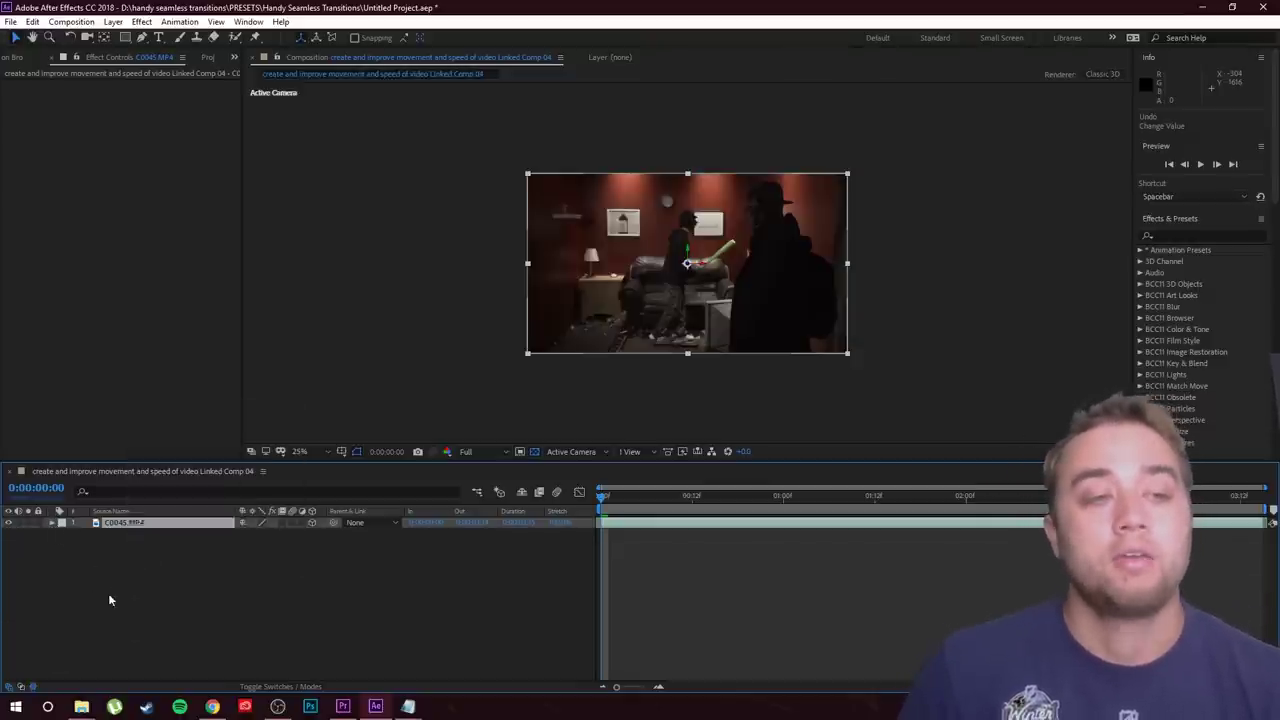
{"action": "left_click", "coordinate": [108, 595]}
{"action": "left_click", "coordinate": [112, 22]}
{"action": "mouse_move", "coordinate": [135, 48]}
{"action": "left_click", "coordinate": [335, 80]}
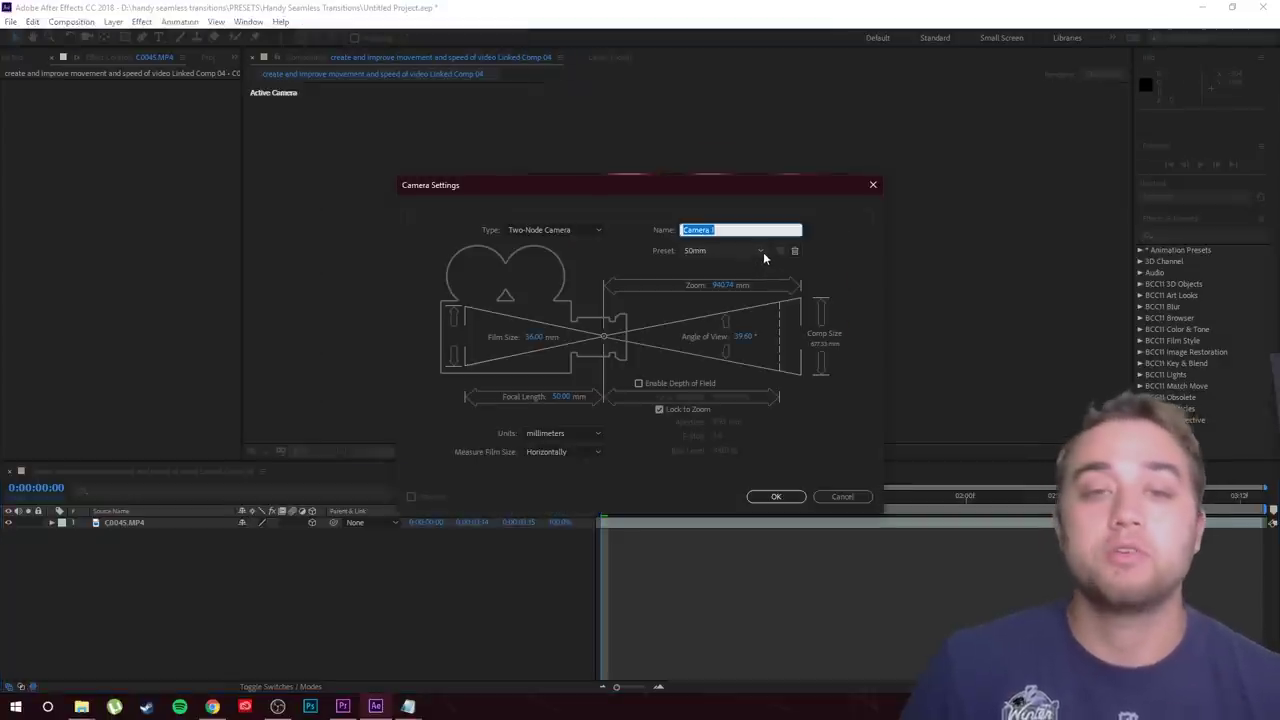
{"action": "left_click", "coordinate": [762, 250]}
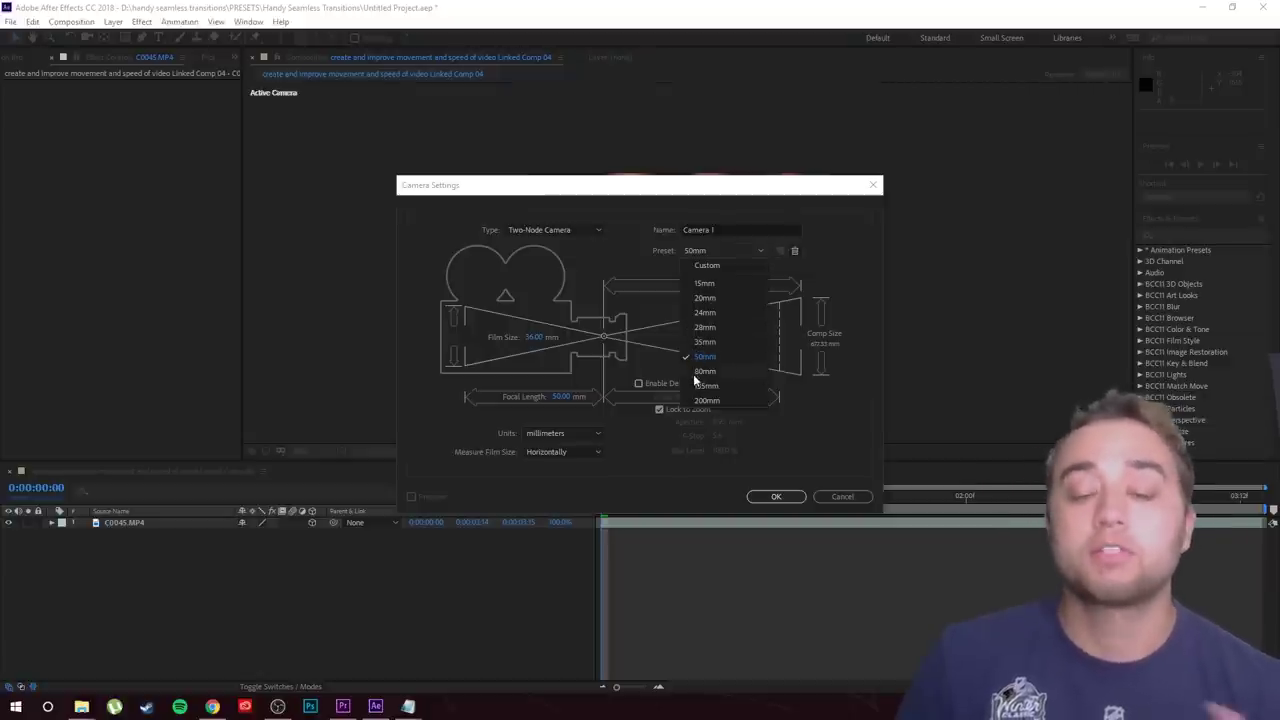
{"action": "left_click", "coordinate": [726, 357]}
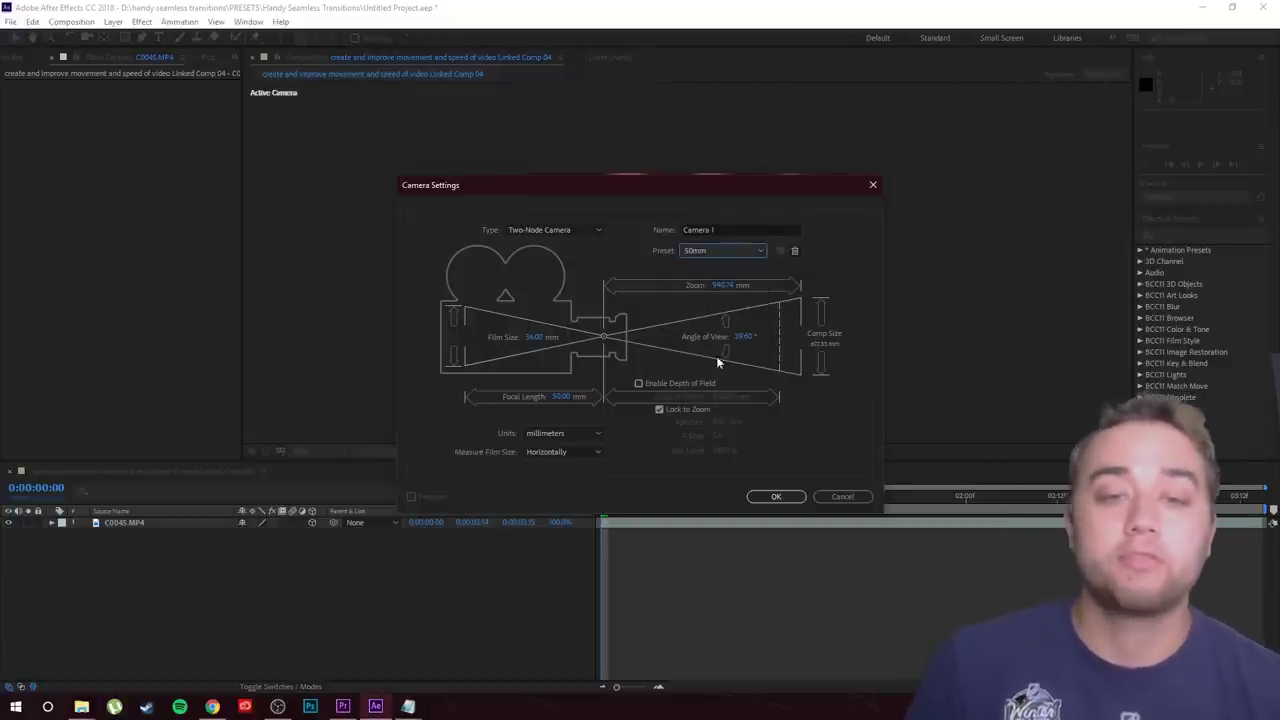
{"action": "left_click", "coordinate": [774, 496]}
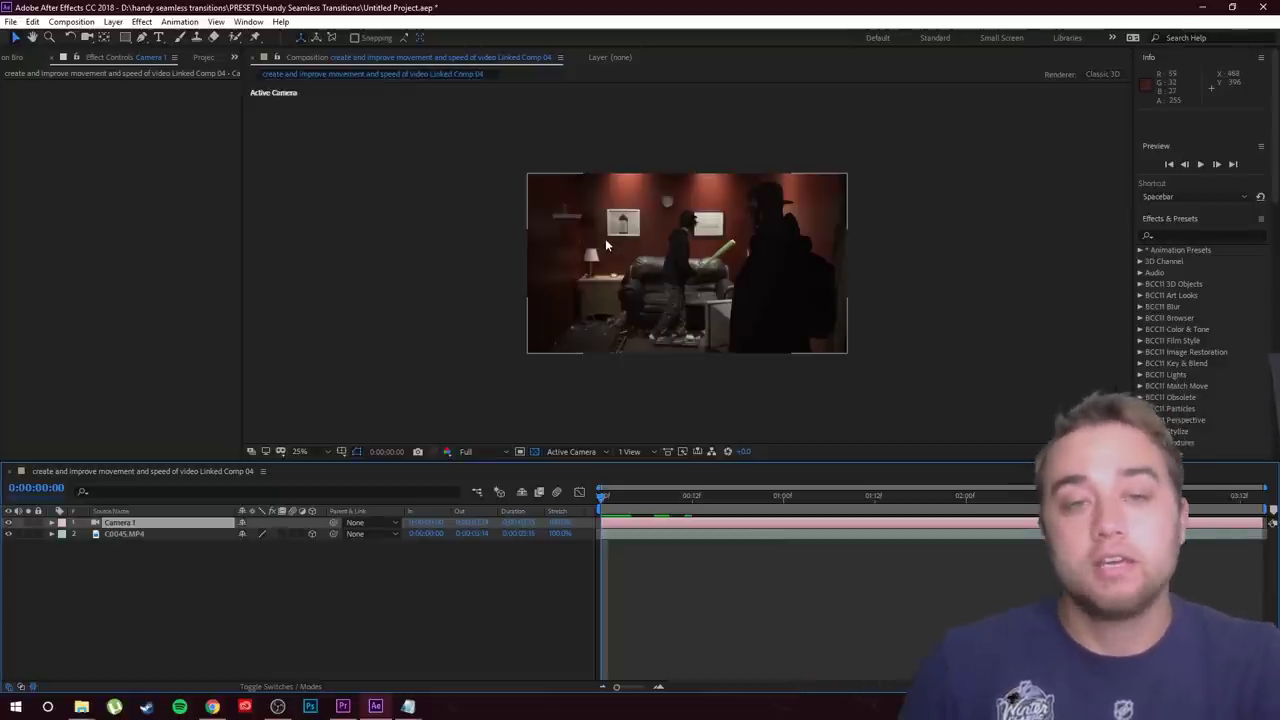
Try out the camera tools by moving Camera 1 in toward the couch, and undo the adjustment
{"action": "key", "text": "c"}
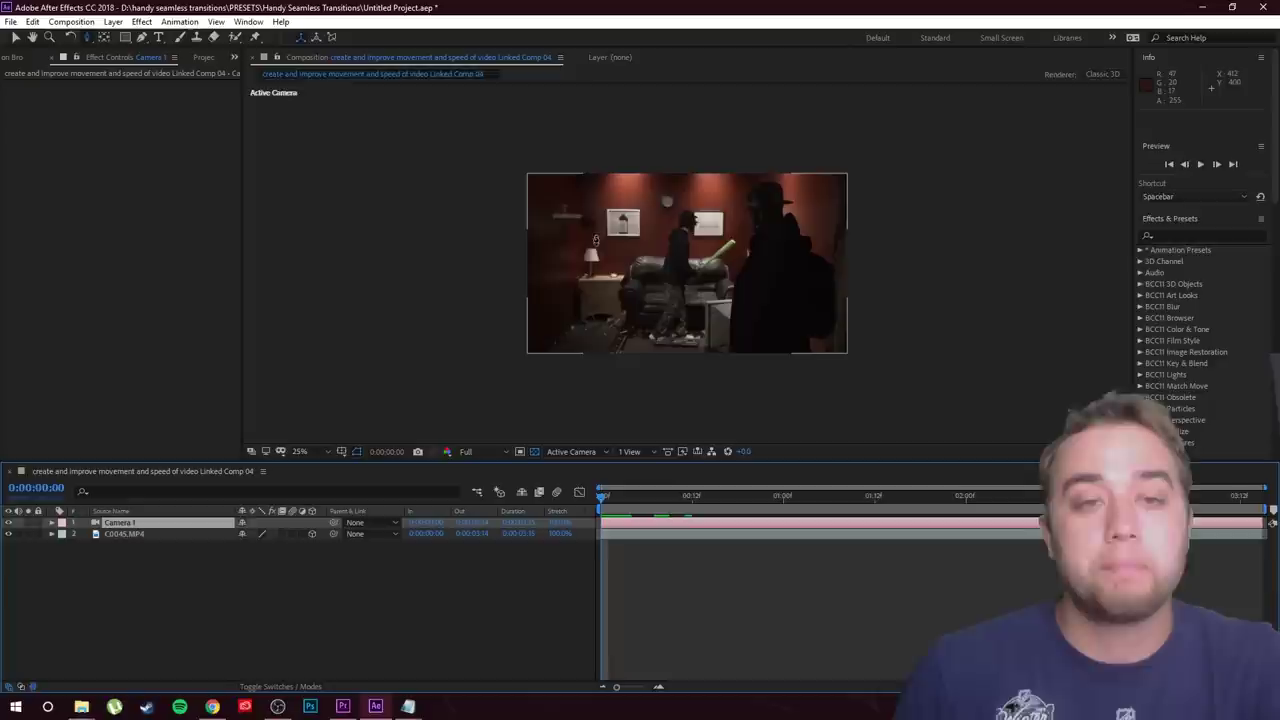
{"action": "key", "text": "c"}
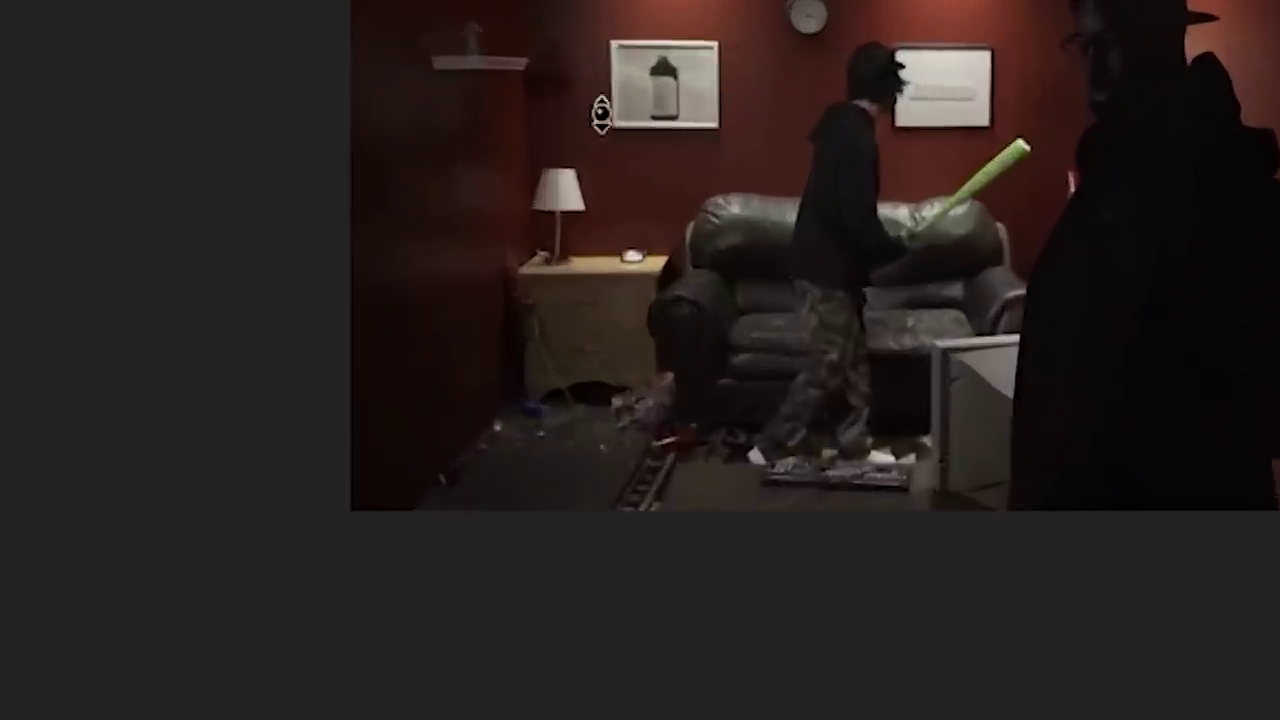
{"action": "left_click_drag", "start_coordinate": [603, 231], "coordinate": [607, 180]}
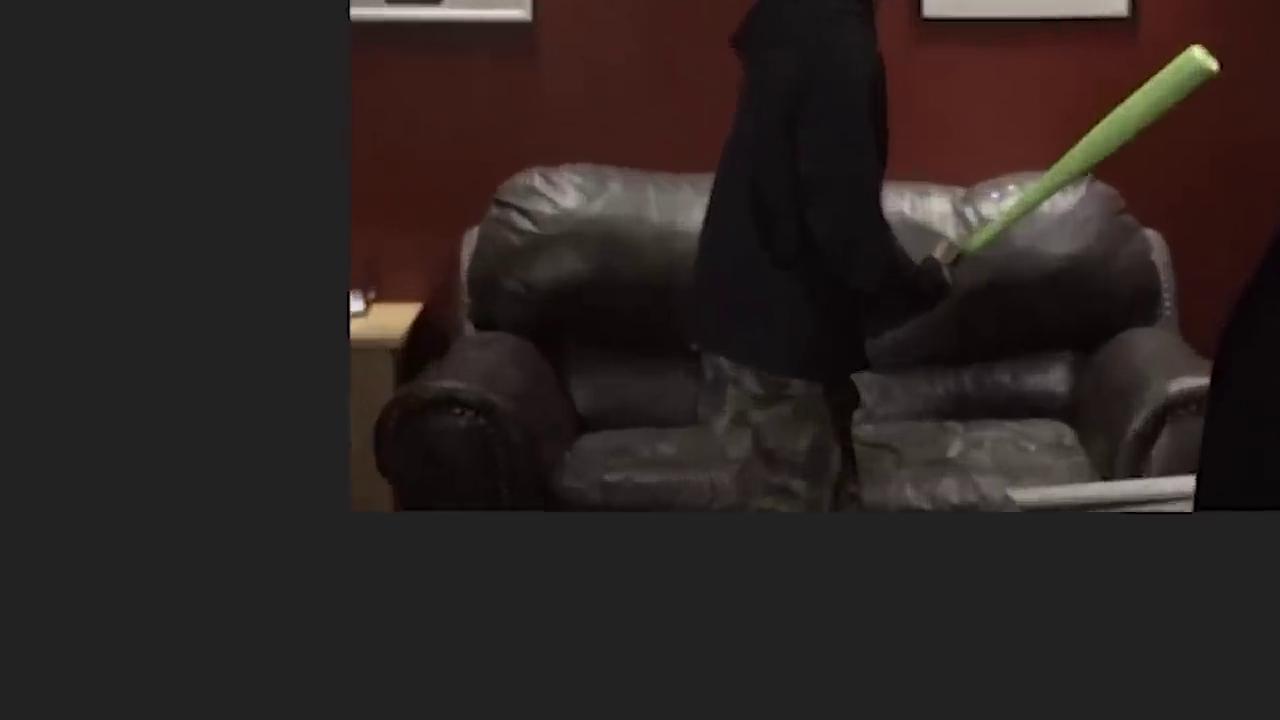
{"action": "left_click_drag", "start_coordinate": [661, 82], "coordinate": [689, 113]}
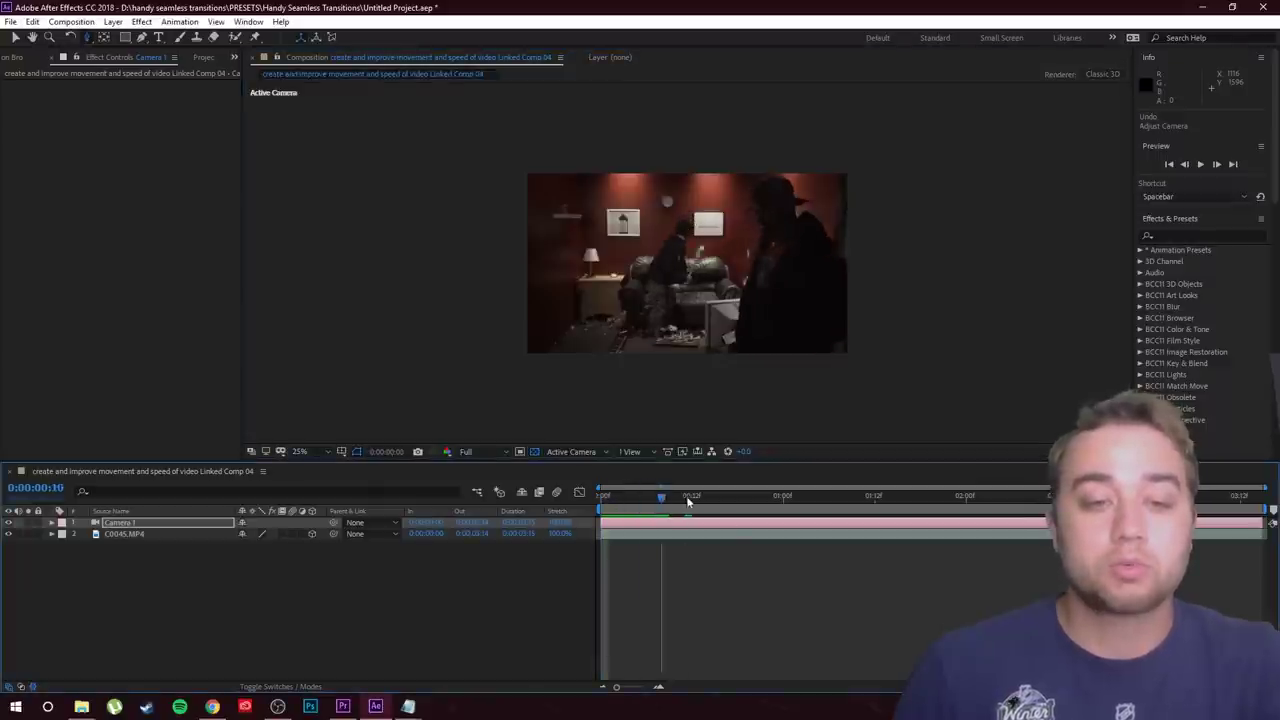
At the first frame, frame Camera 1 on the wall picture at position about 1019, 327, -755 and keyframe all its Transform properties
{"action": "left_click_drag", "start_coordinate": [688, 502], "coordinate": [602, 512]}
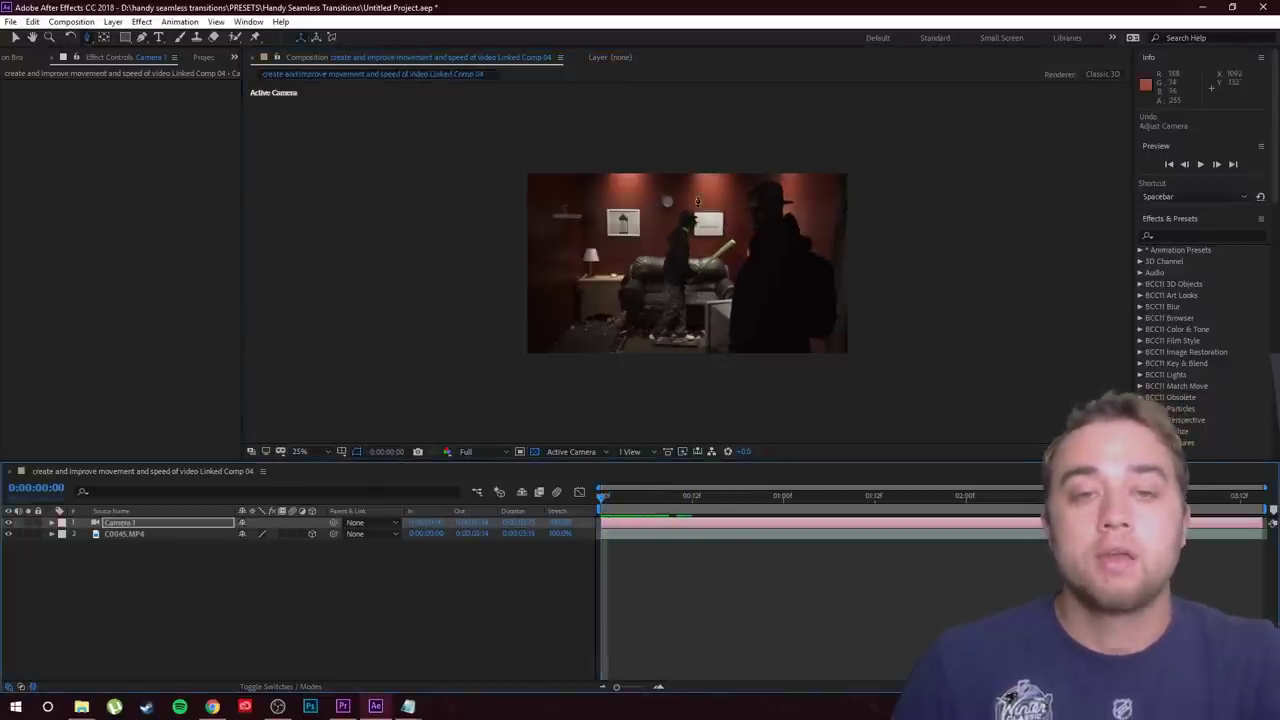
{"action": "left_click_drag", "start_coordinate": [697, 201], "coordinate": [819, 161]}
{"action": "left_click_drag", "start_coordinate": [707, 243], "coordinate": [706, 152]}
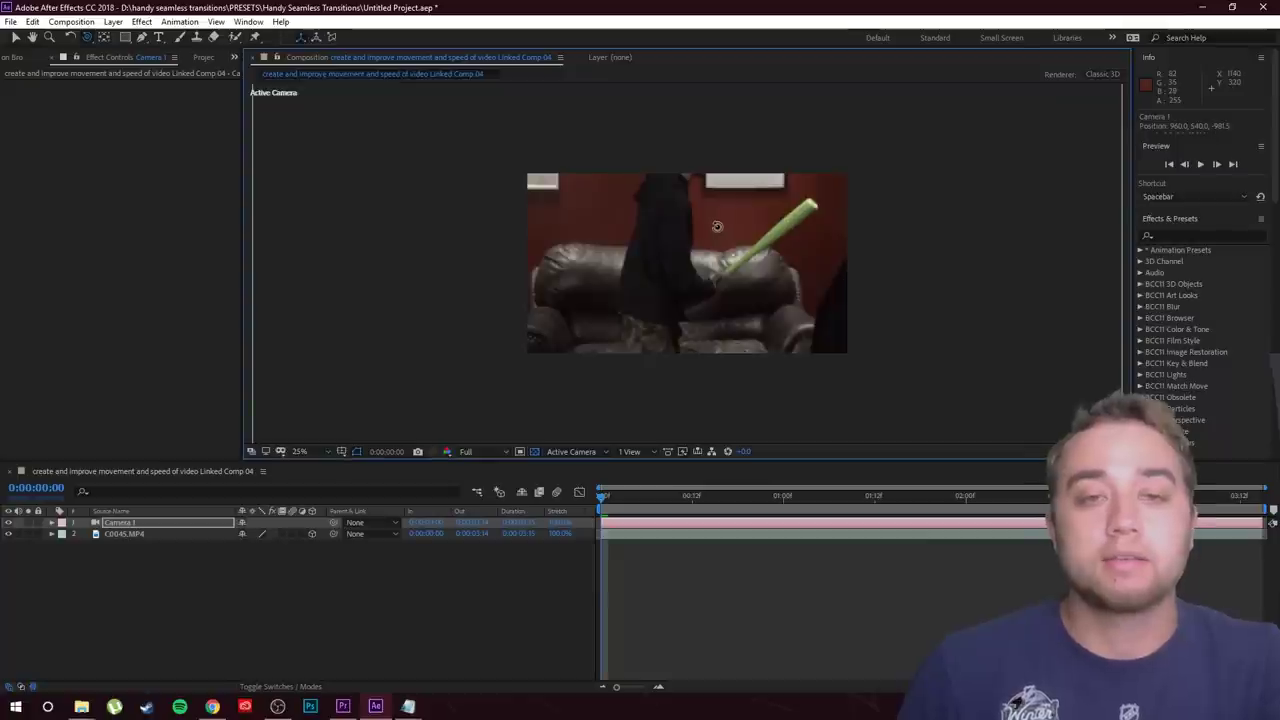
{"action": "left_click_drag", "start_coordinate": [719, 202], "coordinate": [740, 246]}
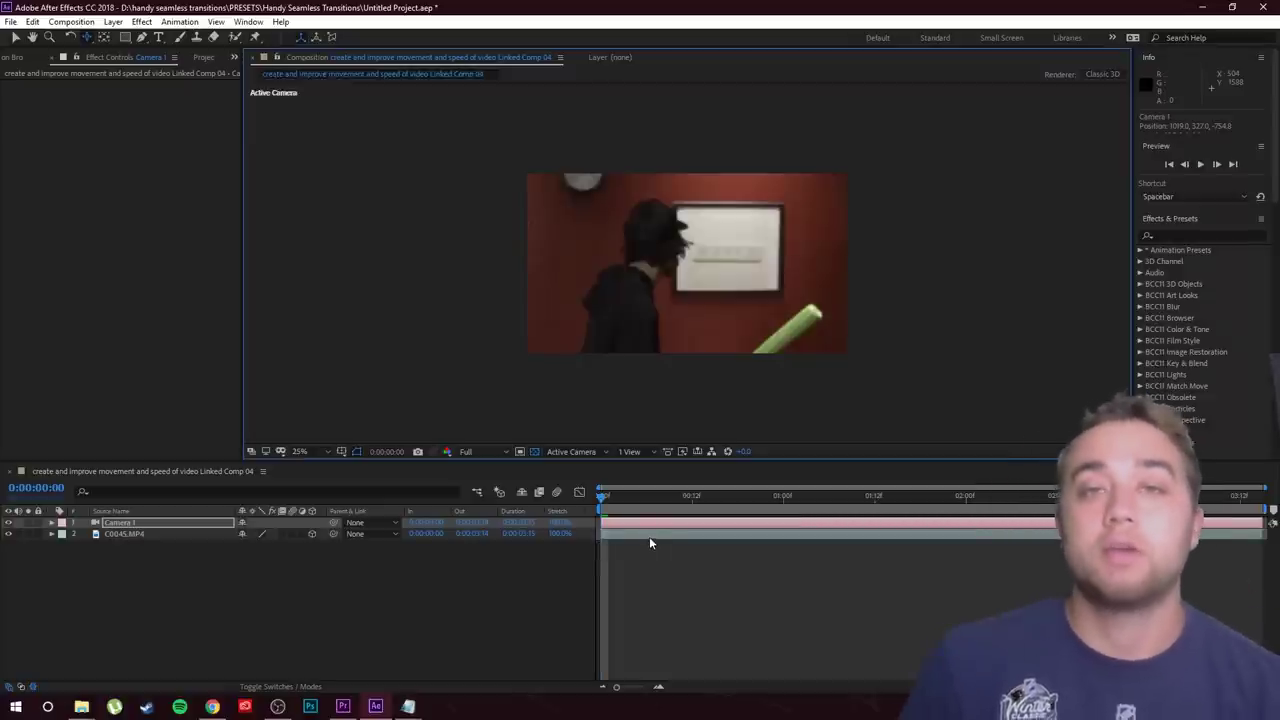
{"action": "left_click", "coordinate": [52, 524]}
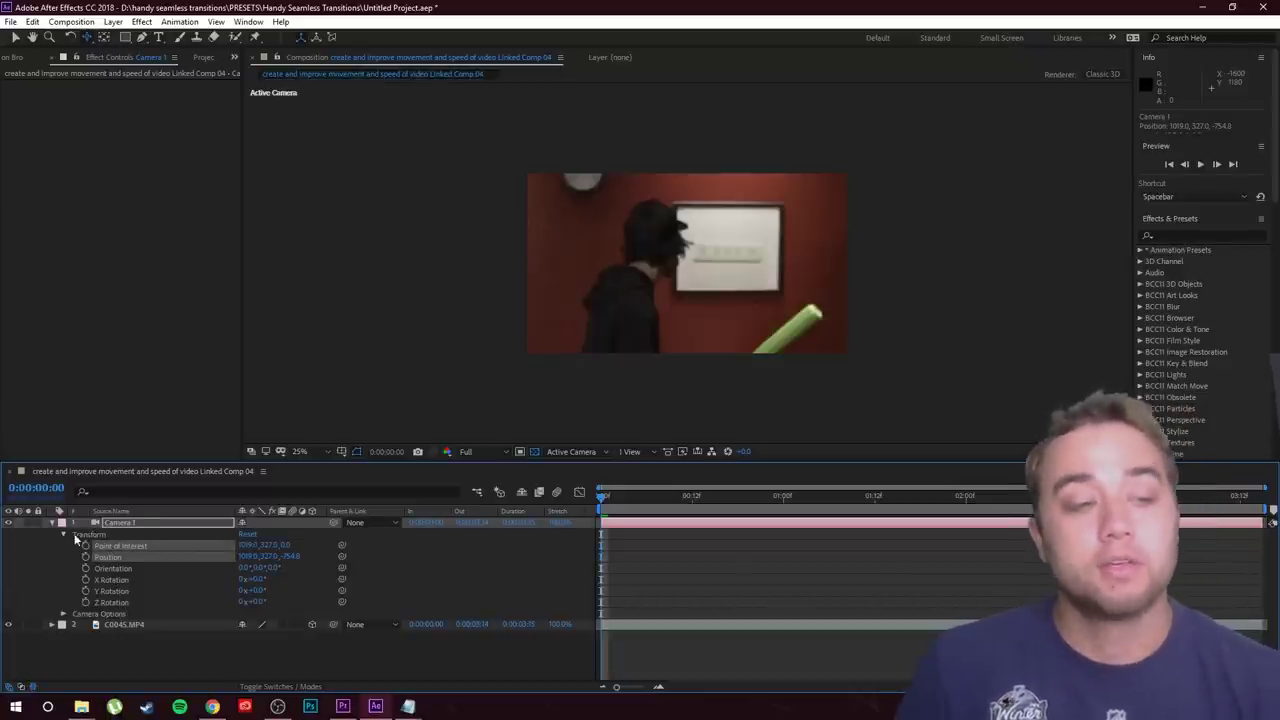
{"action": "left_click_drag", "start_coordinate": [86, 547], "coordinate": [86, 604]}
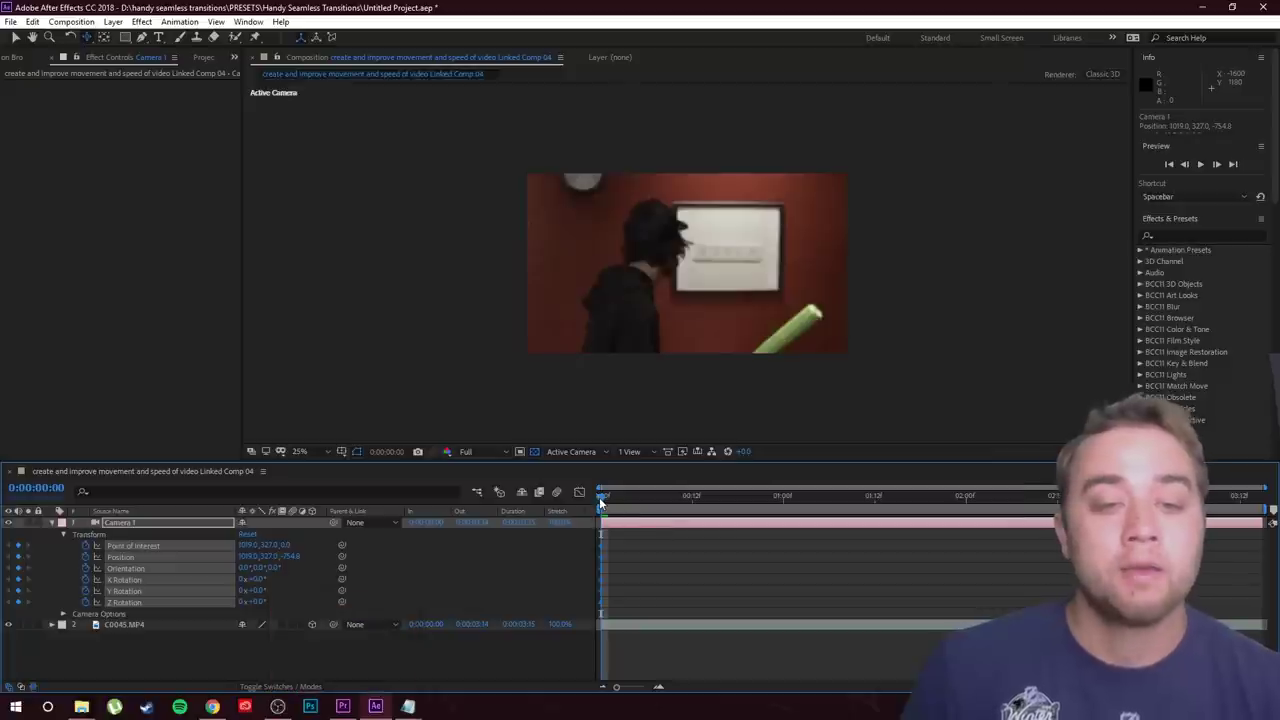
At 0:00:01:01, push the camera in on the framed picture to position about 1064, 304, -438
{"action": "left_click_drag", "start_coordinate": [600, 497], "coordinate": [694, 490]}
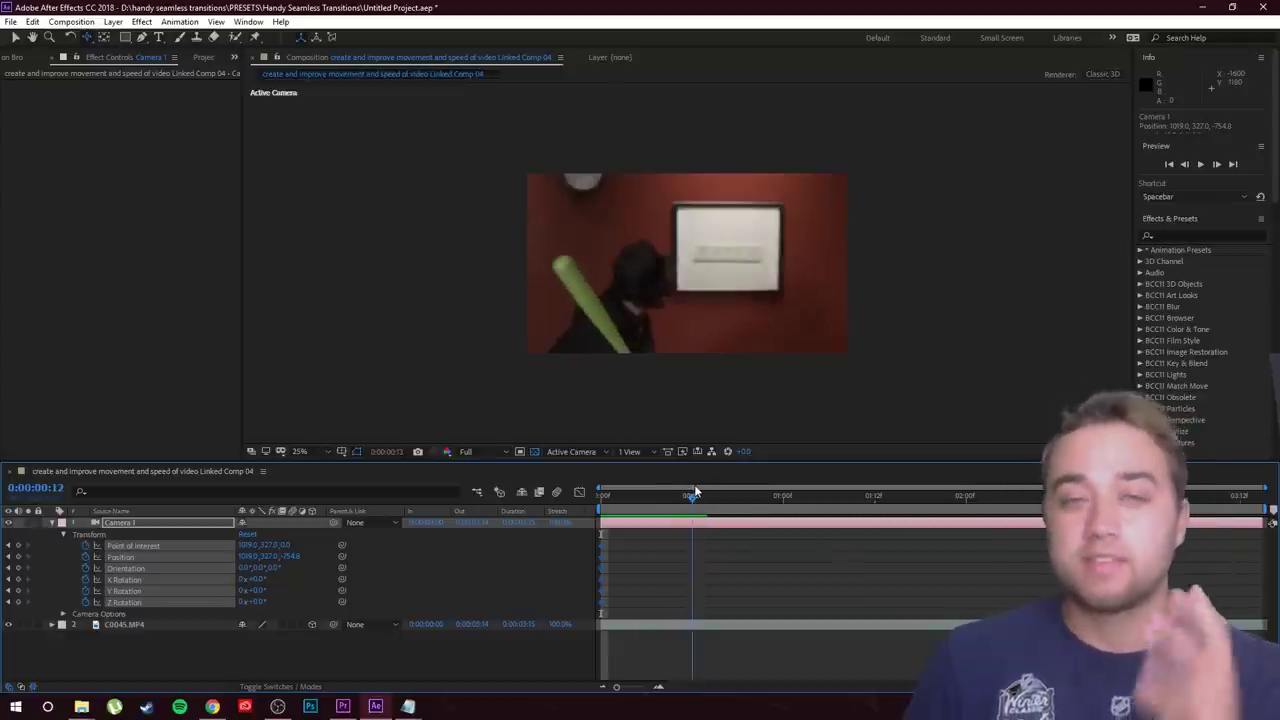
{"action": "key", "text": "space"}
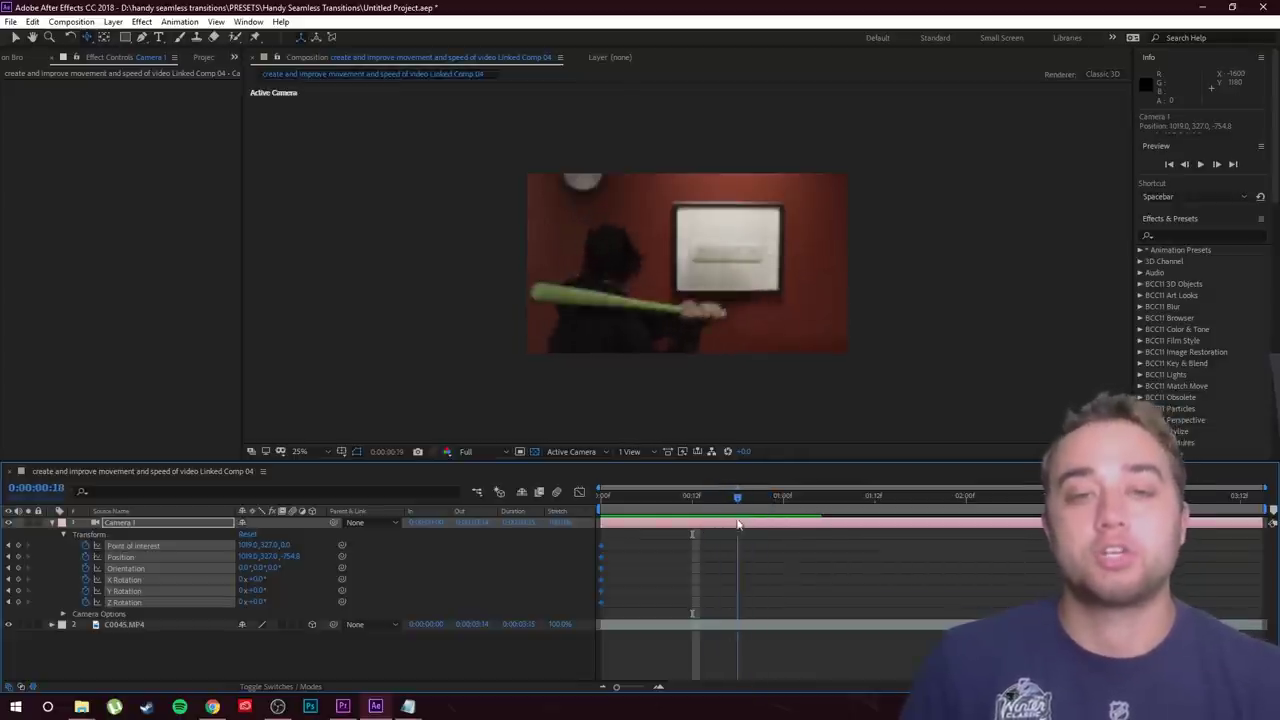
{"action": "left_click_drag", "start_coordinate": [714, 522], "coordinate": [788, 515]}
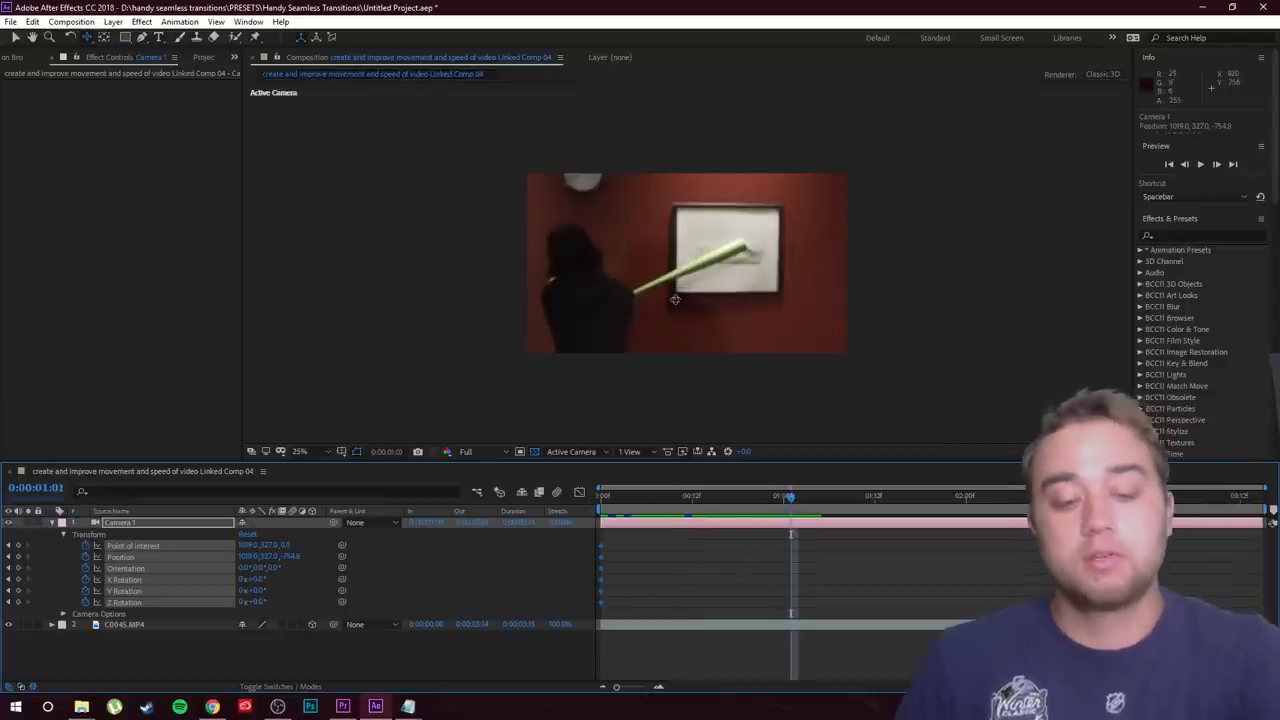
{"action": "left_click_drag", "start_coordinate": [731, 258], "coordinate": [734, 167]}
{"action": "left_click_drag", "start_coordinate": [735, 241], "coordinate": [688, 258]}
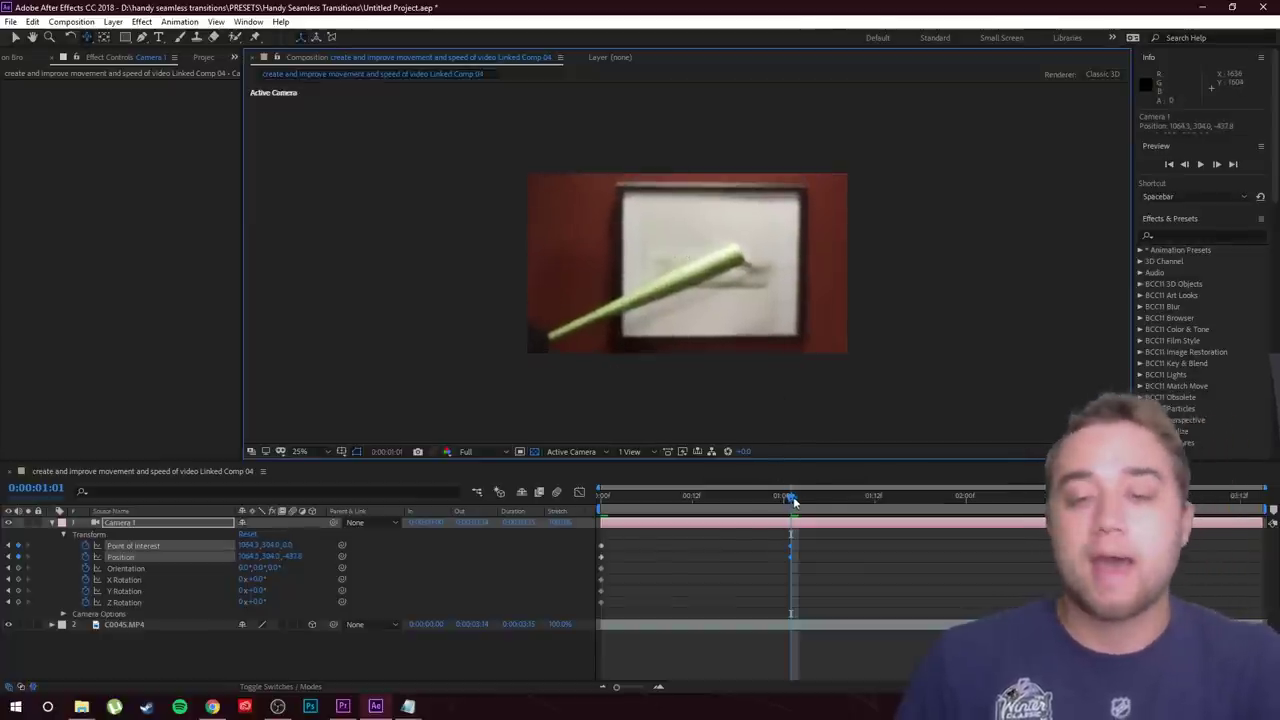
Pull the camera back from the wall at about 0:00:01:10 to a Z position of about -996, and preview the animation
{"action": "key", "text": "space"}
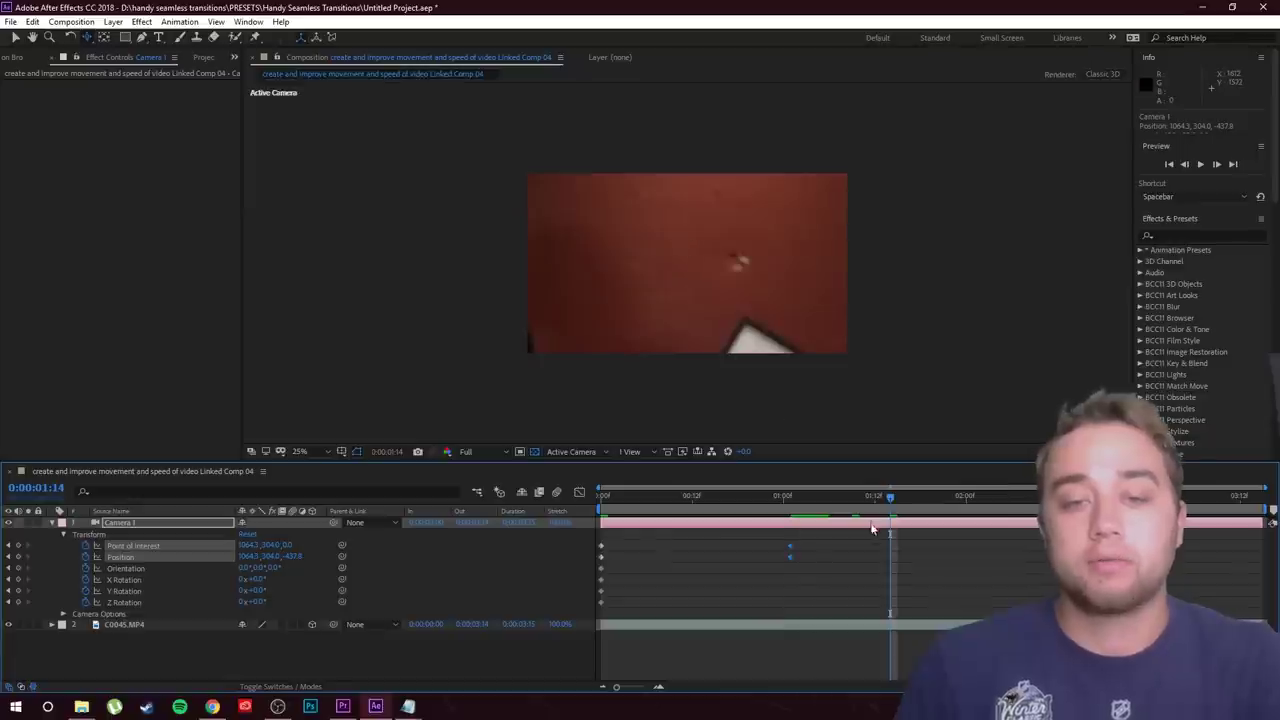
{"action": "left_click_drag", "start_coordinate": [887, 496], "coordinate": [858, 496]}
{"action": "left_click_drag", "start_coordinate": [705, 246], "coordinate": [726, 553]}
{"action": "key", "text": "space"}
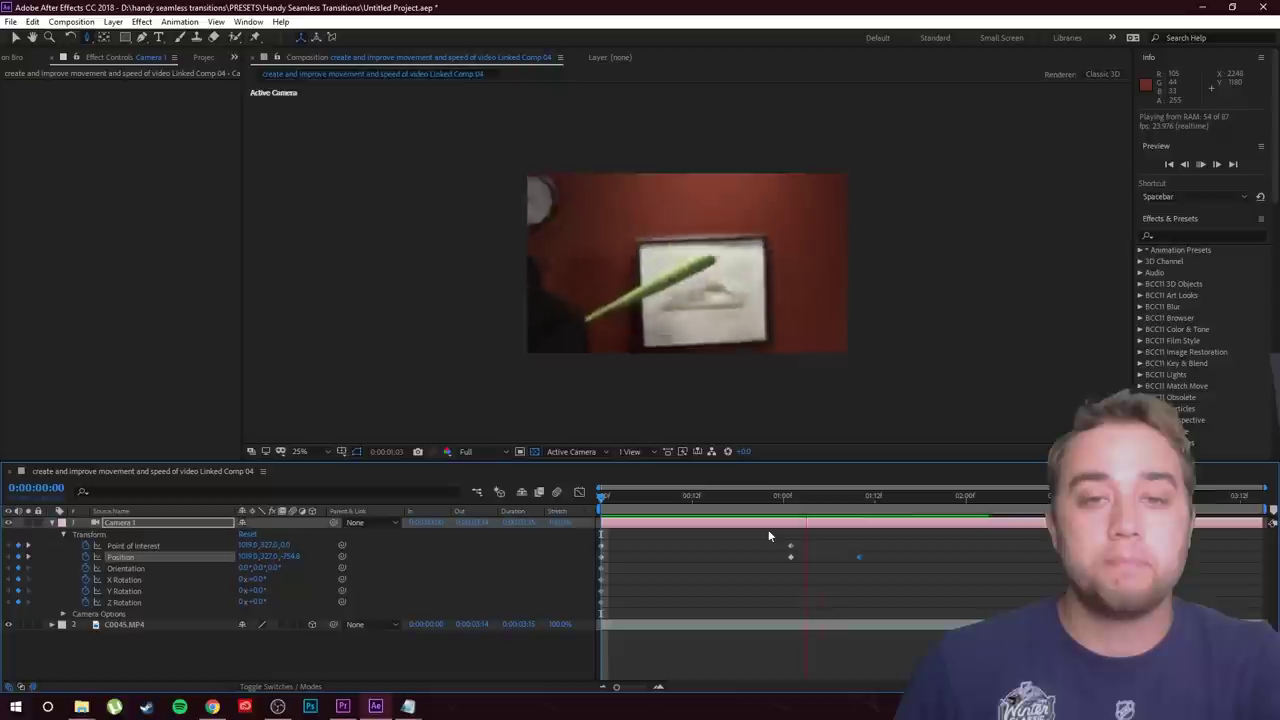
{"action": "left_click", "coordinate": [977, 494]}
{"action": "key", "text": "space"}
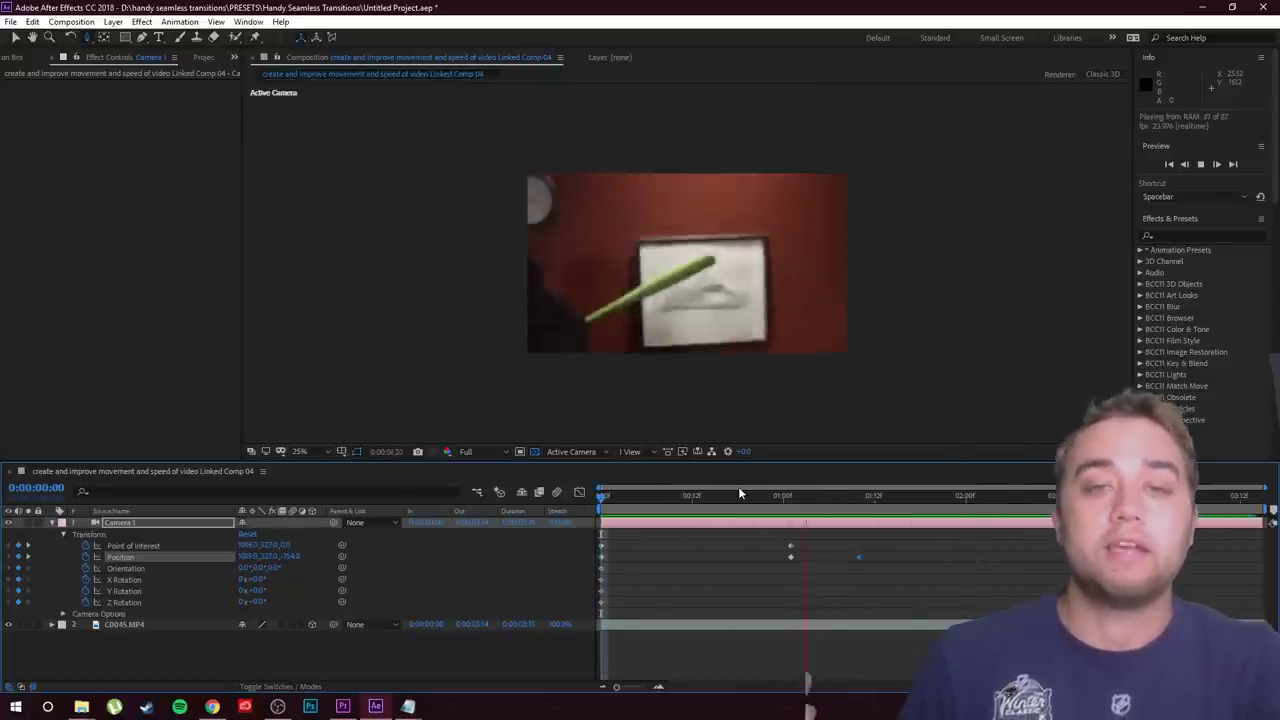
{"action": "key", "text": "space"}
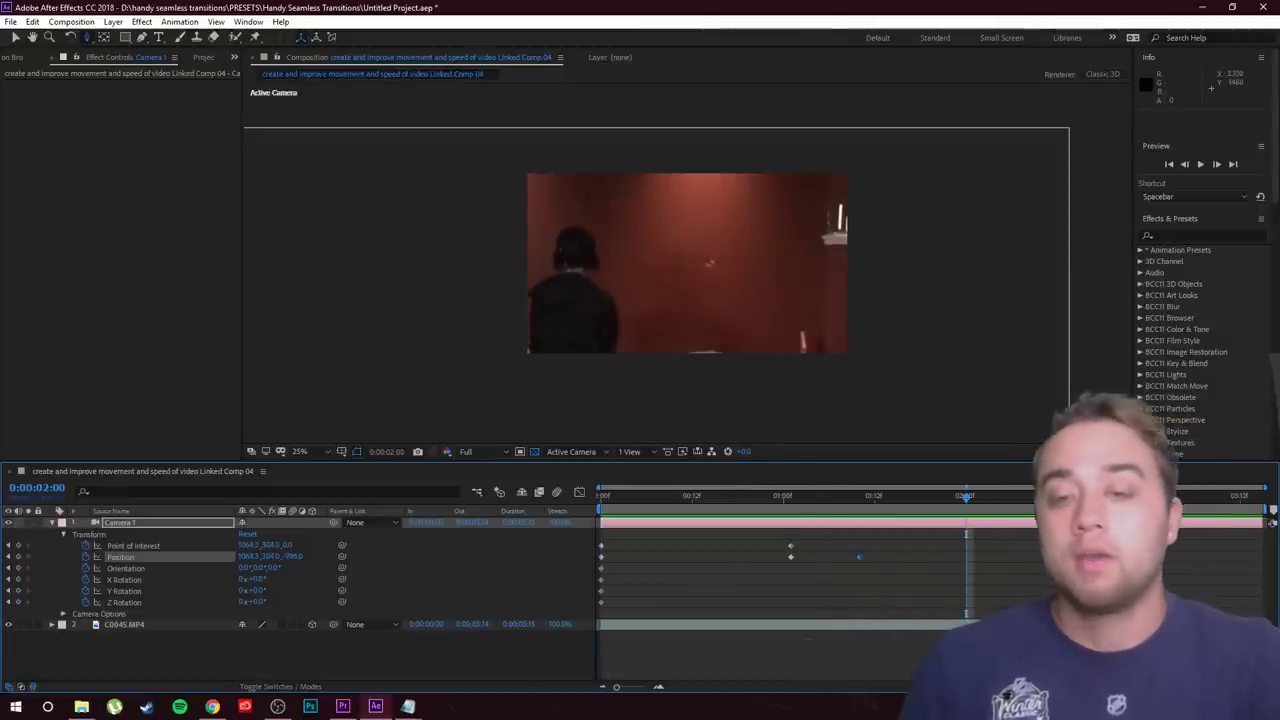
Pan the camera to follow the man, to position about 572, 365, -996 at 0:00:02:07 and about 507, 479, -996 at 0:00:02:22
{"action": "left_click_drag", "start_coordinate": [968, 497], "coordinate": [1019, 500]}
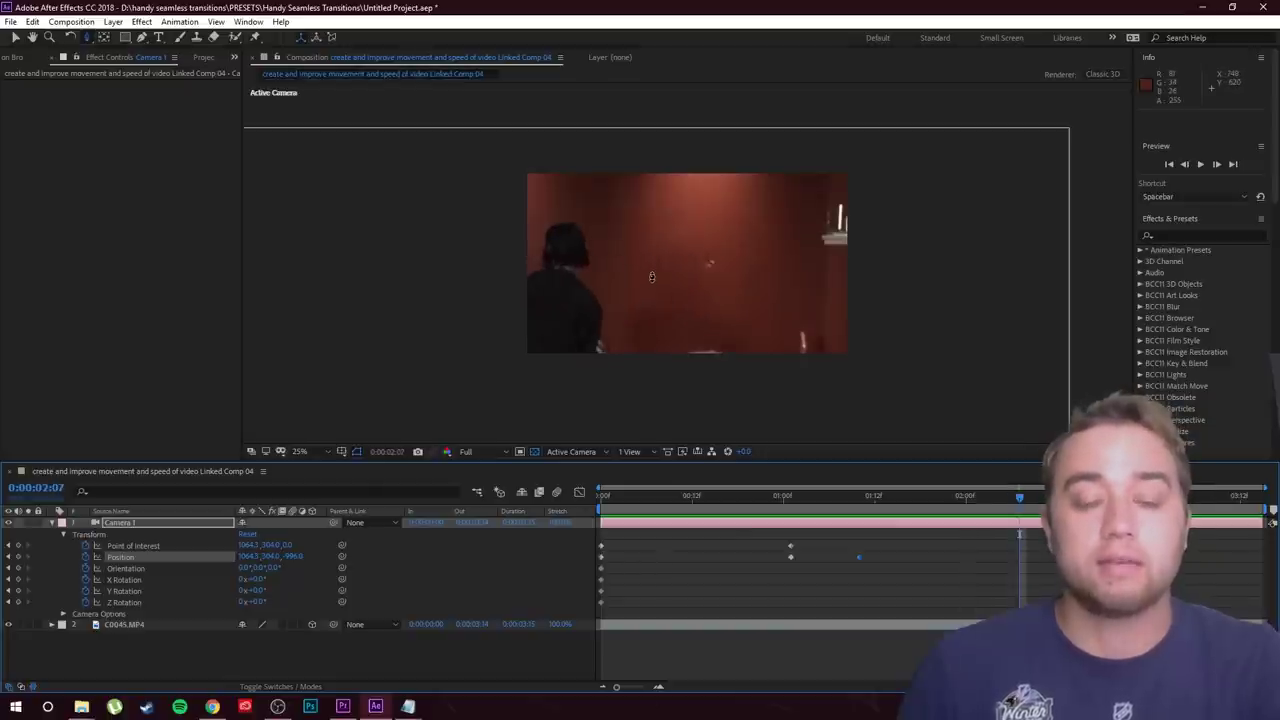
{"action": "left_click_drag", "start_coordinate": [642, 259], "coordinate": [860, 226]}
{"action": "left_click_drag", "start_coordinate": [1026, 505], "coordinate": [1080, 505]}
{"action": "key", "text": "Page_Down"}
{"action": "key", "text": "Page_Down"}
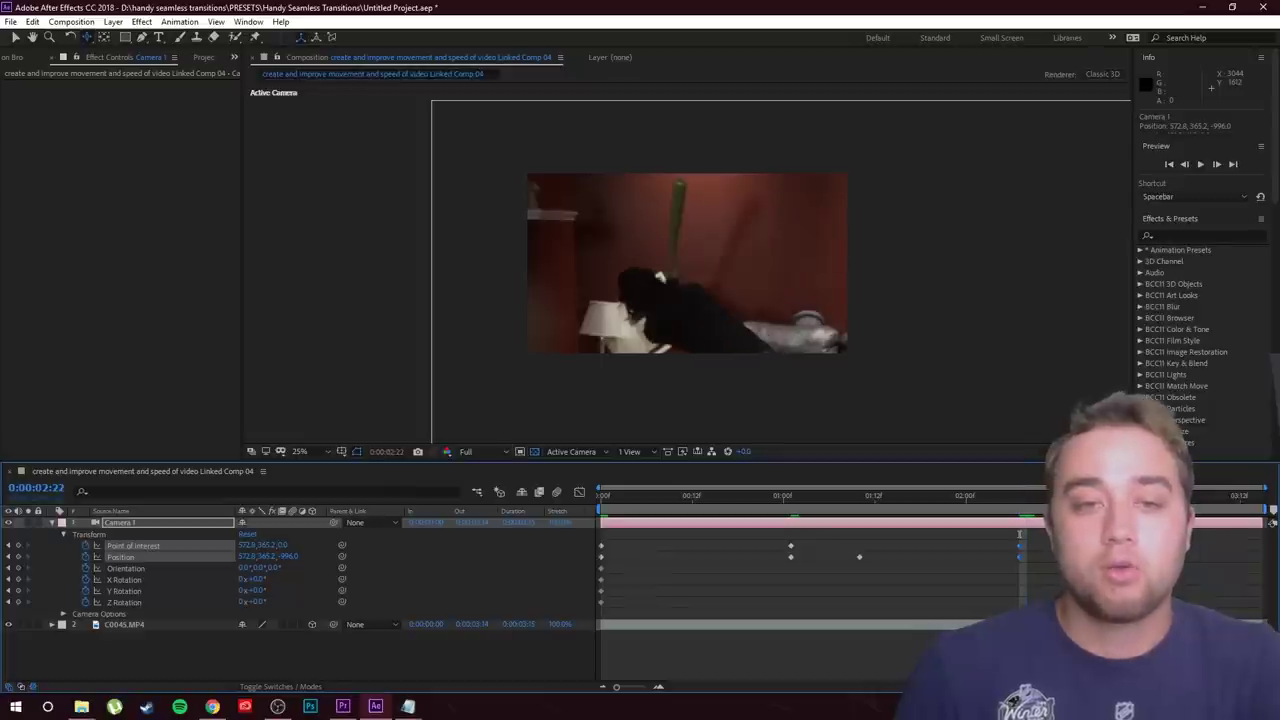
{"action": "left_click_drag", "start_coordinate": [577, 224], "coordinate": [671, 275]}
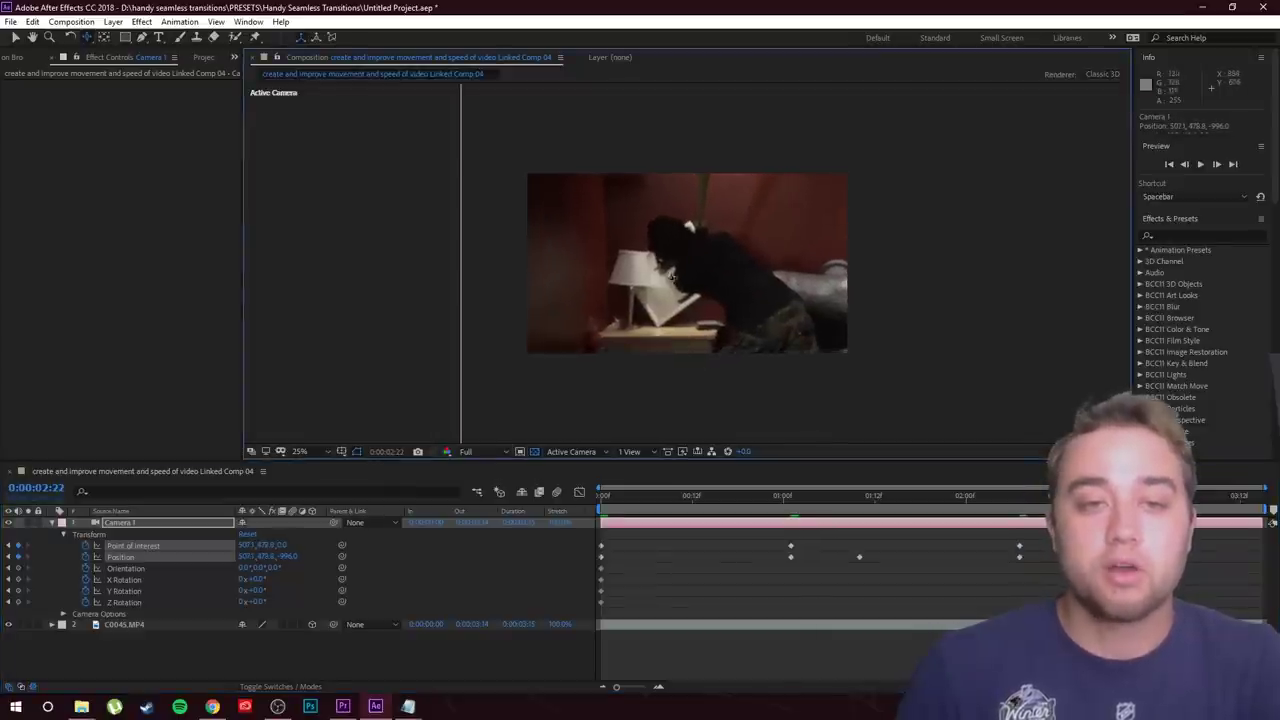
Push the camera in on the lamp table to about 436, 577, -476 at 0:00:03:03, and pull back to Z about -990 at 0:00:03:14
{"action": "left_click_drag", "start_coordinate": [1131, 496], "coordinate": [1170, 496]}
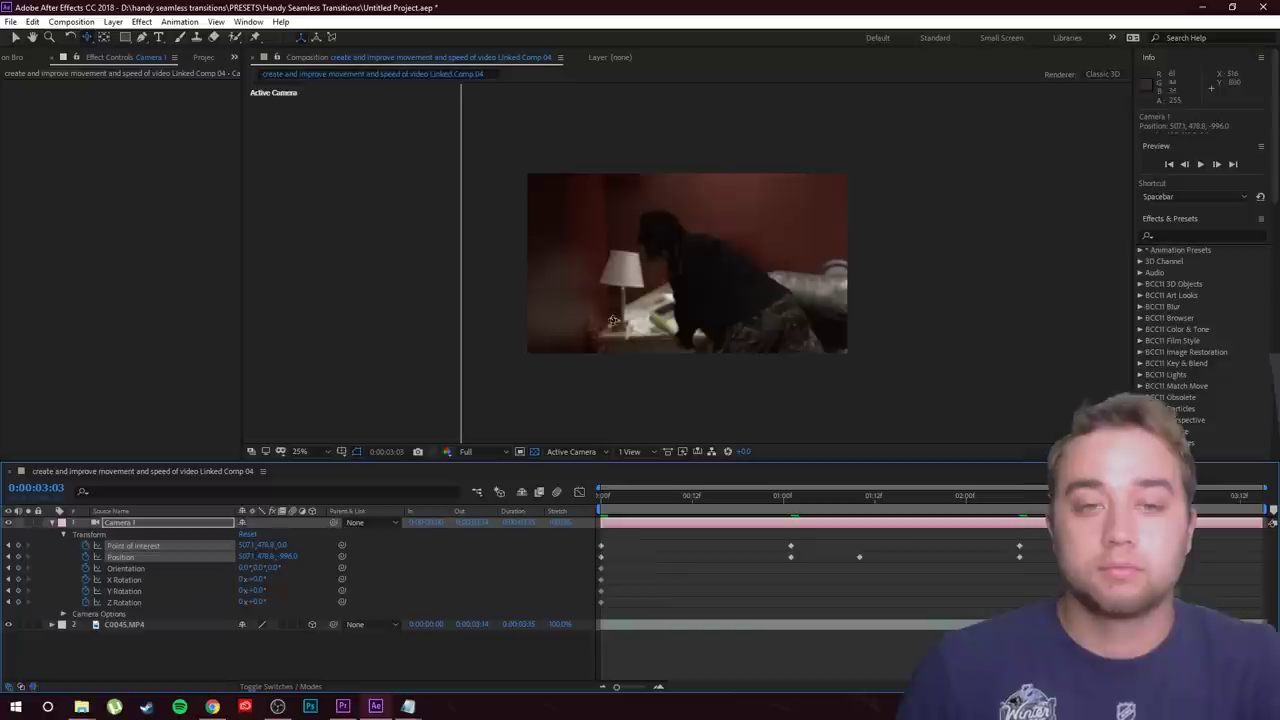
{"action": "left_click_drag", "start_coordinate": [655, 324], "coordinate": [724, 196]}
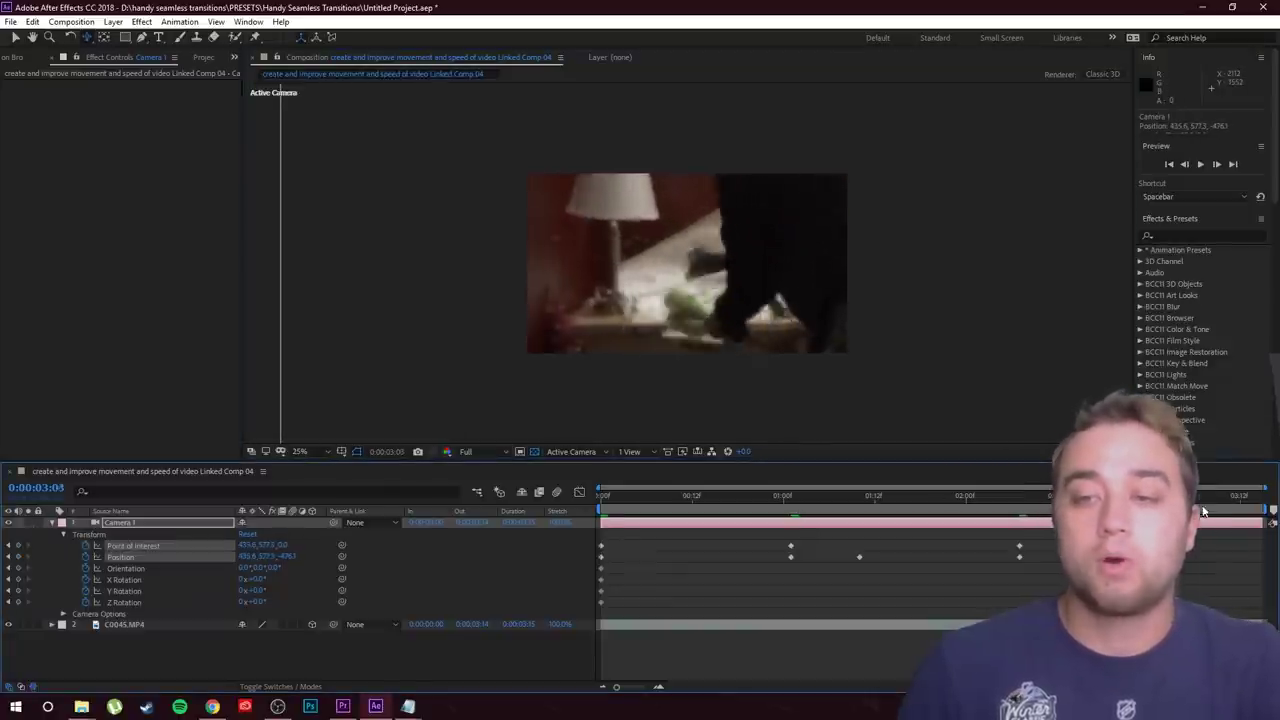
{"action": "left_click_drag", "start_coordinate": [1203, 511], "coordinate": [1273, 518]}
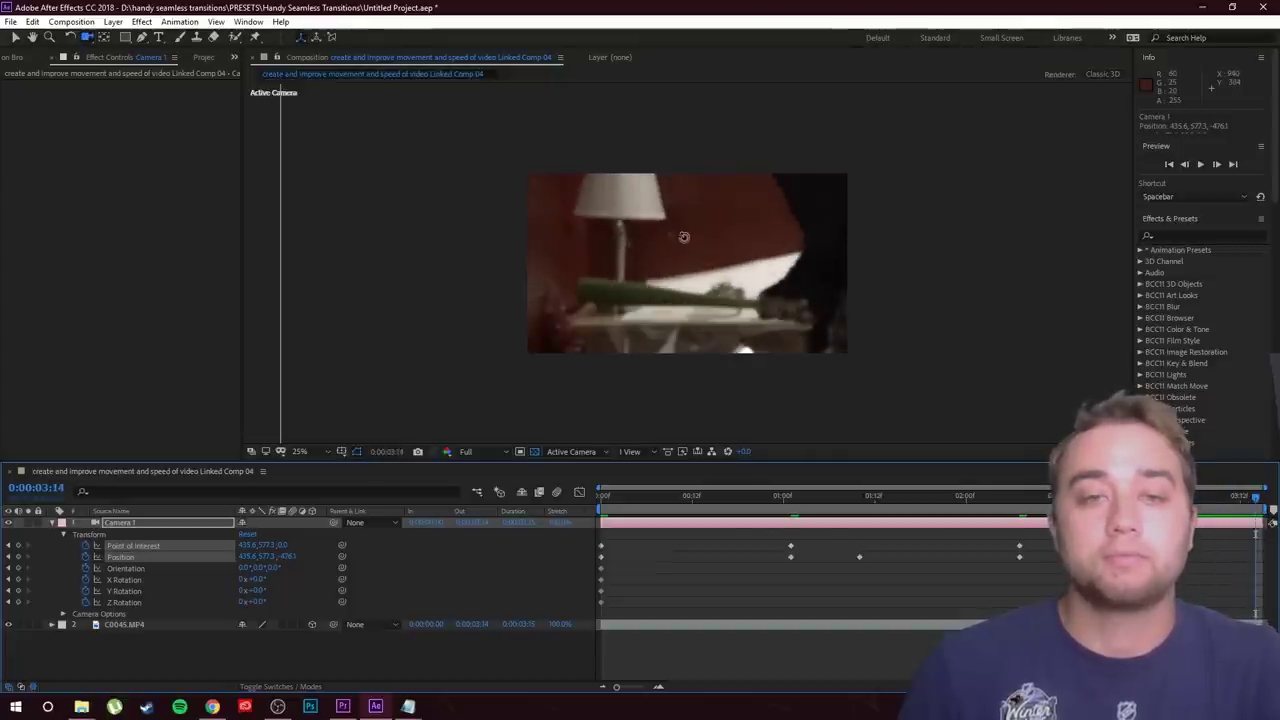
{"action": "left_click_drag", "start_coordinate": [682, 237], "coordinate": [599, 342]}
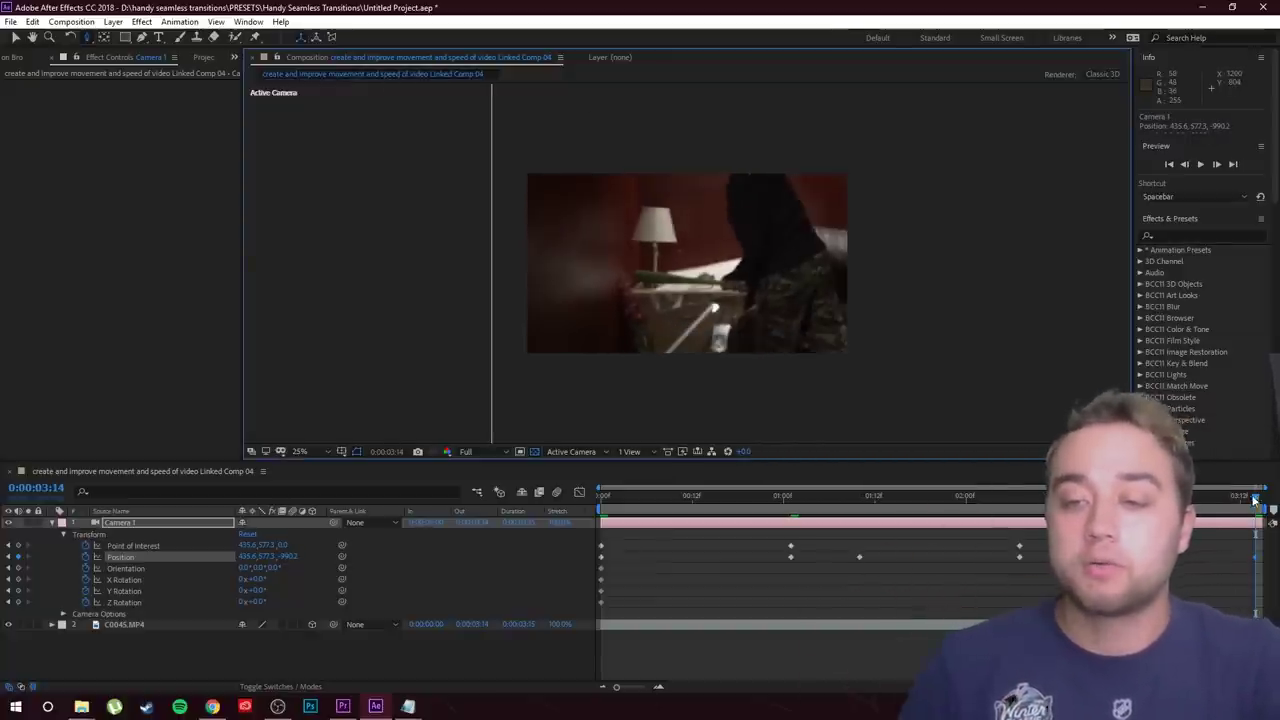
Try moving the camera keyframes at about 0:00:02:07 slightly earlier, undo the move, and preview the camera animation from the start
{"action": "key", "text": "Home"}
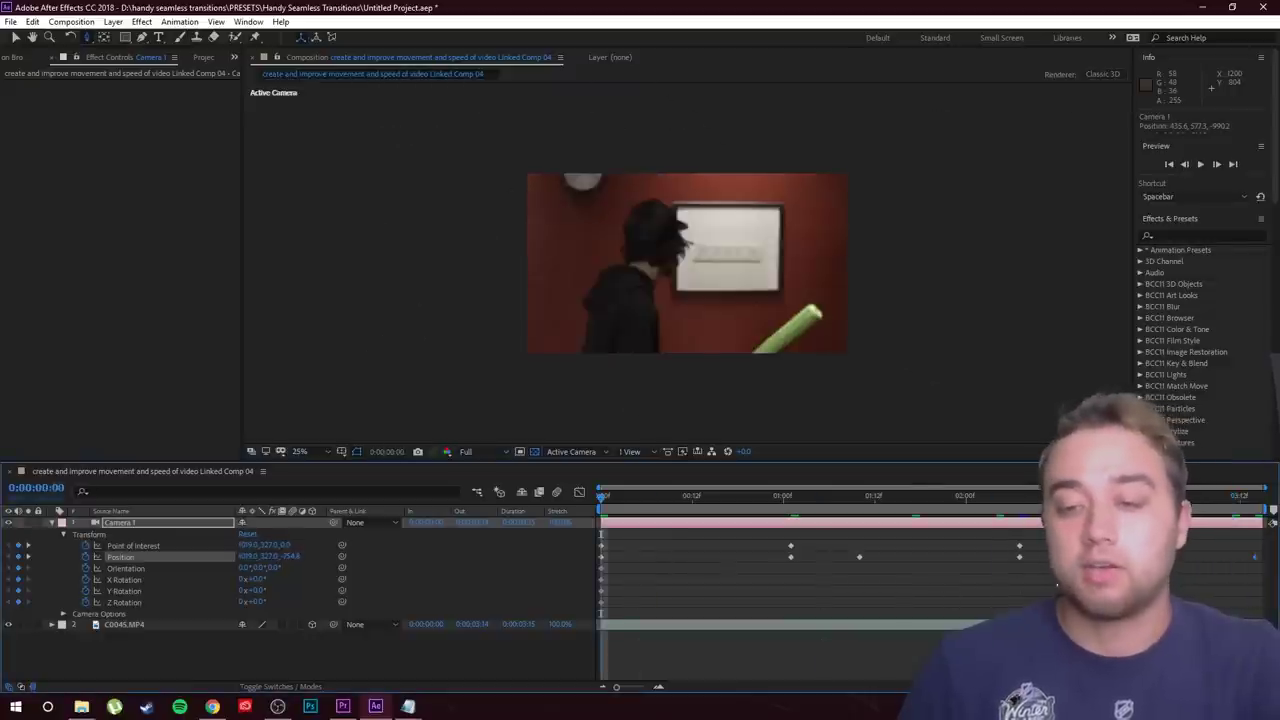
{"action": "mouse_move", "coordinate": [1008, 536]}
{"action": "left_mouse_down"}
{"action": "mouse_move", "coordinate": [1022, 558]}
{"action": "mouse_move", "coordinate": [1003, 554]}
{"action": "left_mouse_up"}
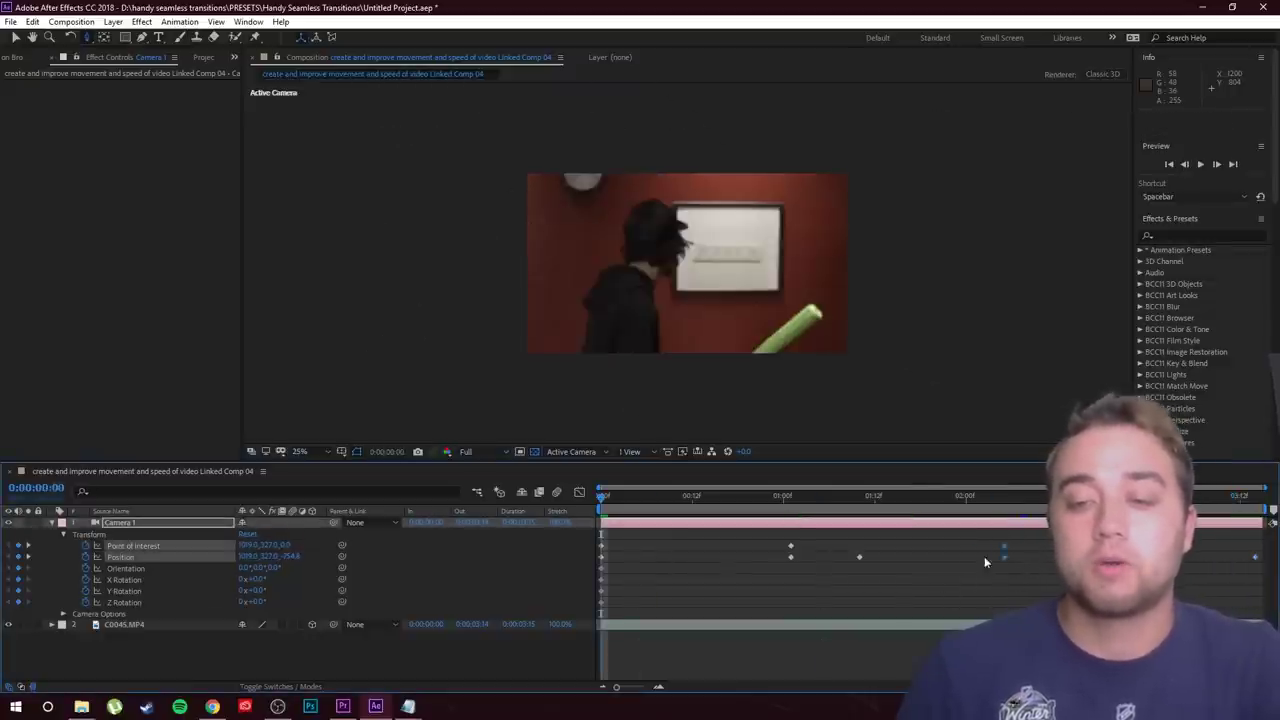
{"action": "key", "text": "ctrl+z"}
{"action": "key", "text": "ctrl+z"}
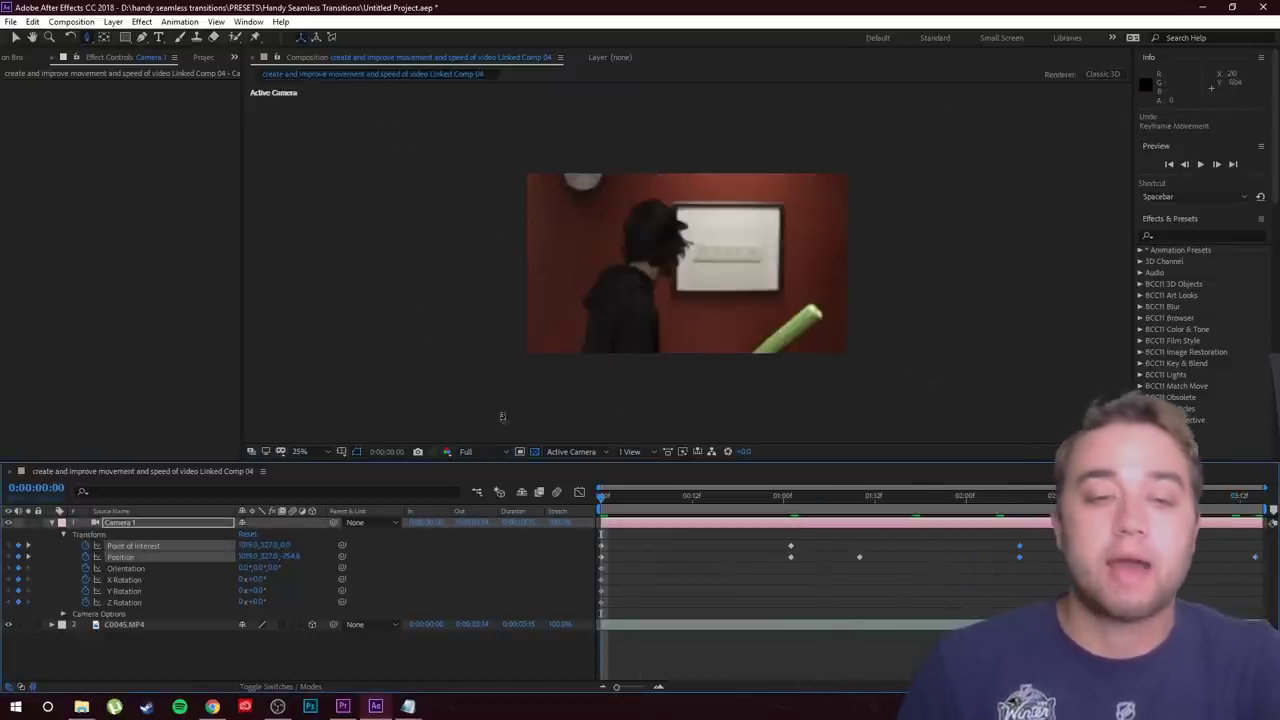
{"action": "key", "text": "space"}
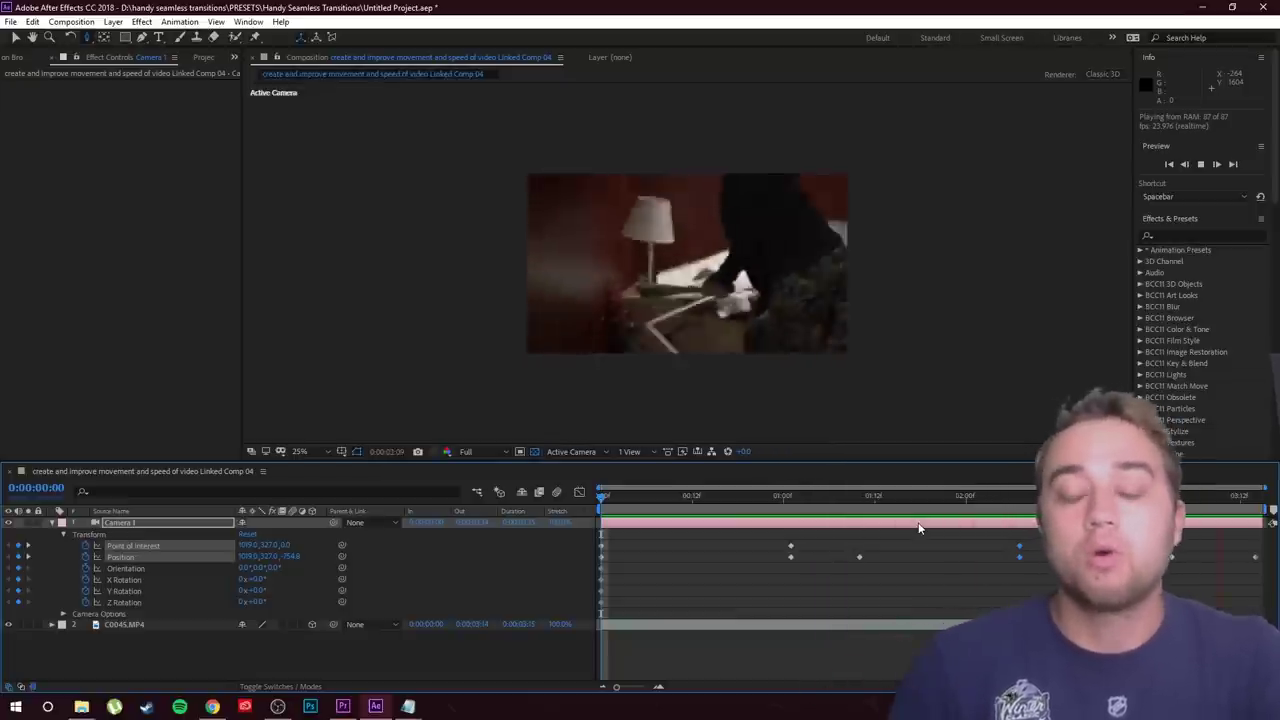
{"action": "key", "text": "space"}
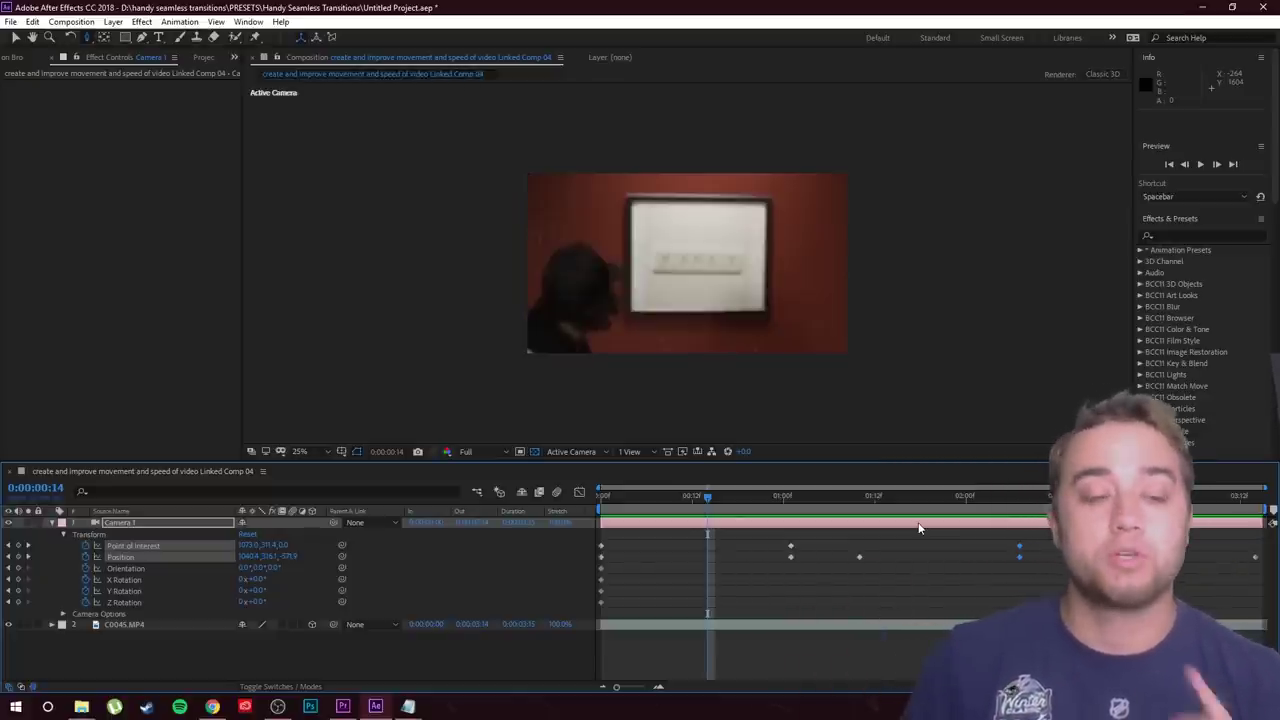
Switch to Premiere Pro and play the first MENOMO REVISED.mp4 clip from 00:00:47:22, replaying its castle shot to examine the camera movement
{"action": "left_click", "coordinate": [343, 706]}
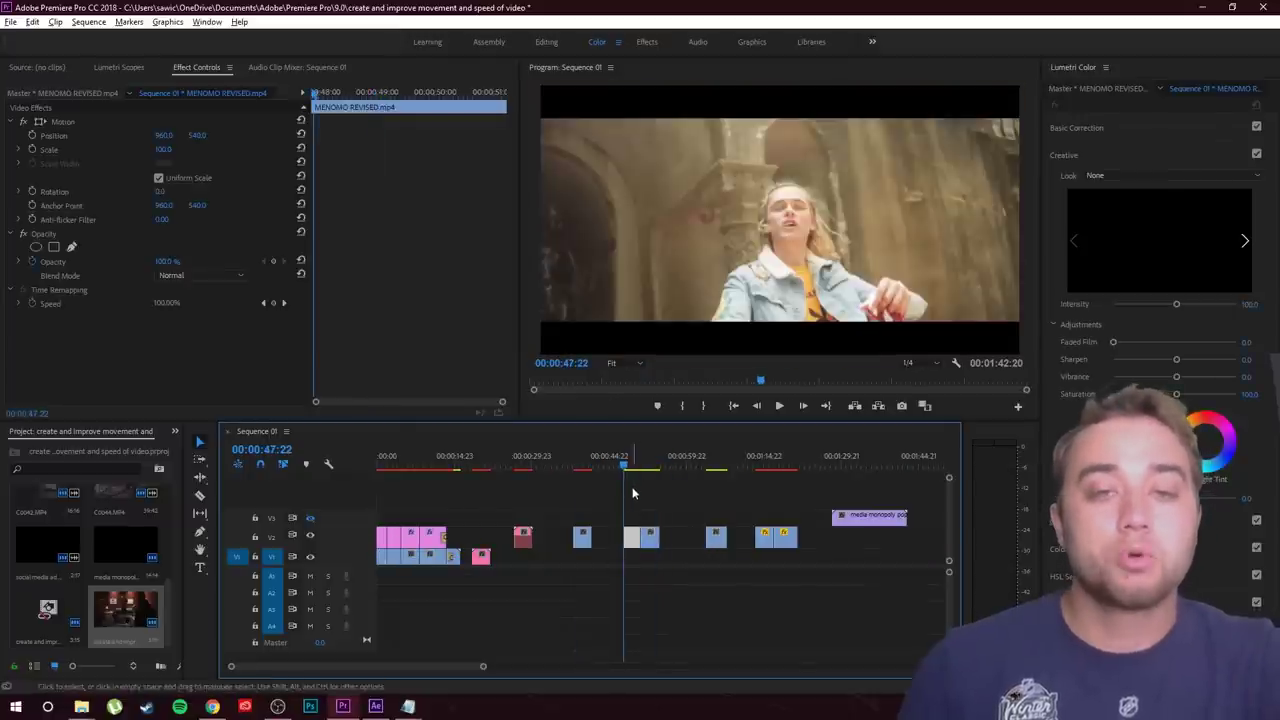
{"action": "scroll", "coordinate": [632, 493], "scroll_direction": "up", "scroll_amount": 3}
{"action": "scroll", "coordinate": [642, 500], "scroll_direction": "down", "scroll_amount": 1}
{"action": "left_click", "coordinate": [627, 497]}
{"action": "key", "text": "space"}
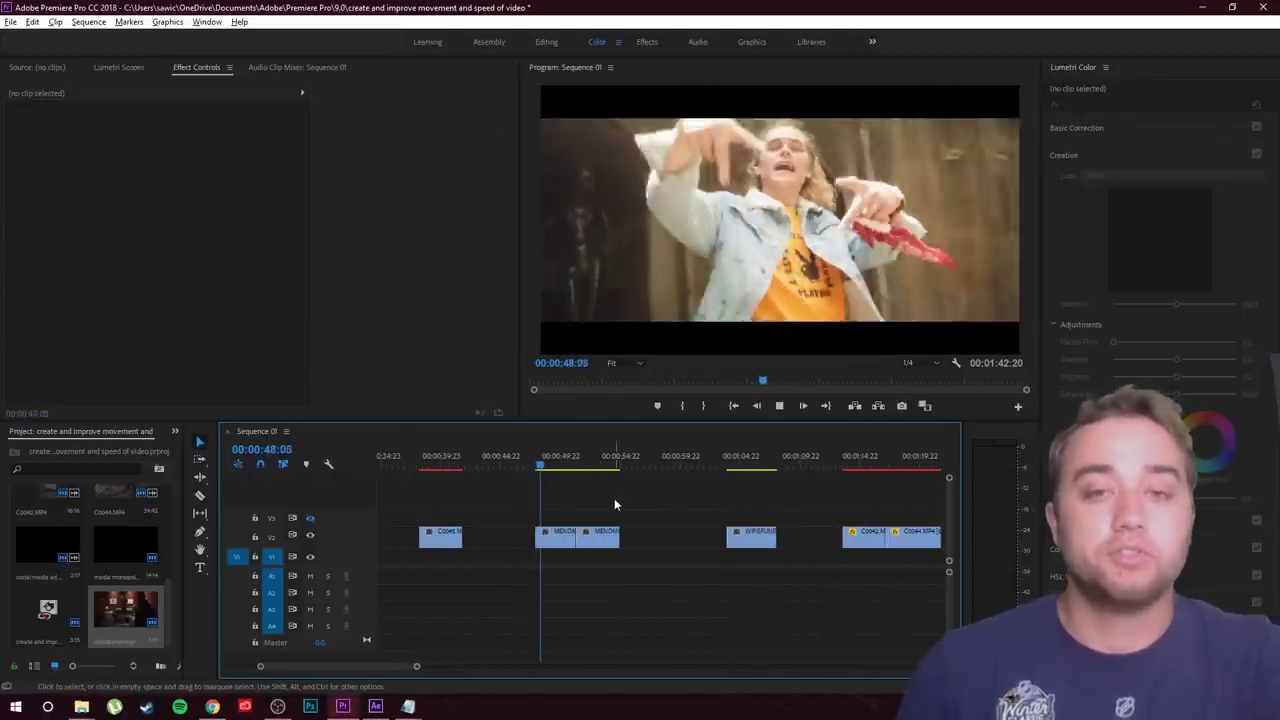
{"action": "key", "text": "space"}
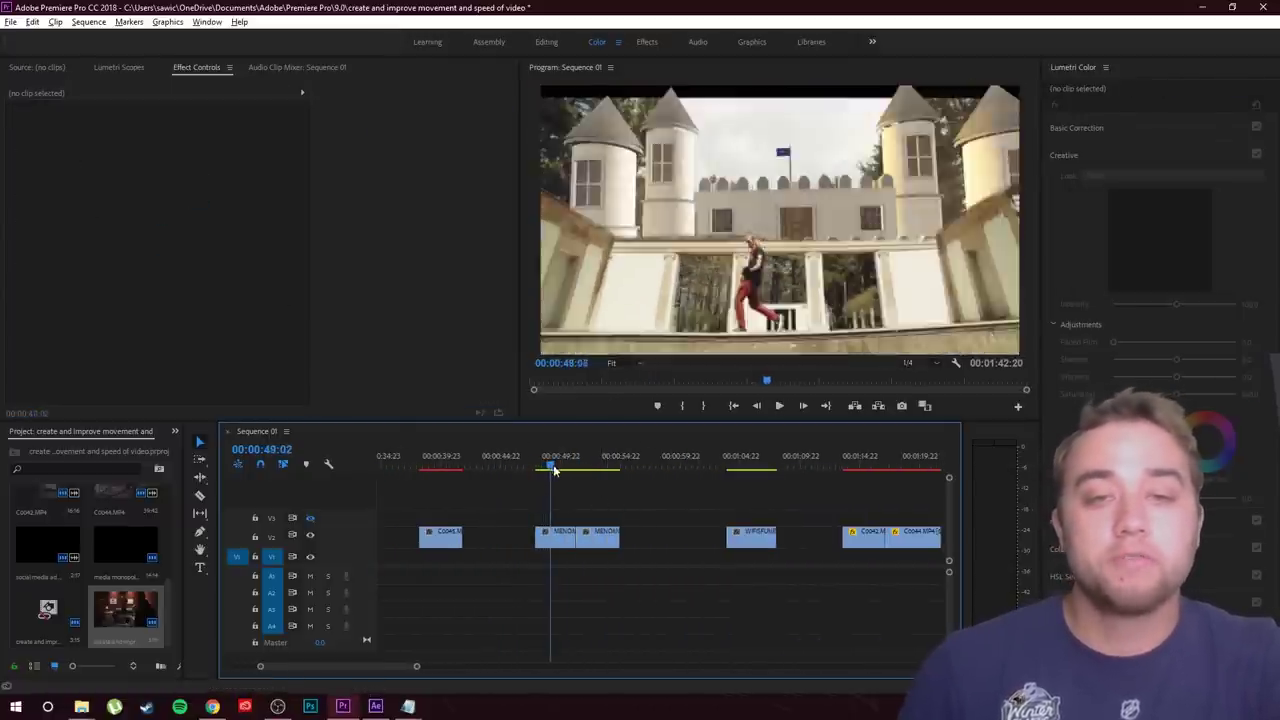
{"action": "left_click_drag", "start_coordinate": [555, 470], "coordinate": [550, 473]}
{"action": "key", "text": "space"}
{"action": "left_click", "coordinate": [549, 470]}
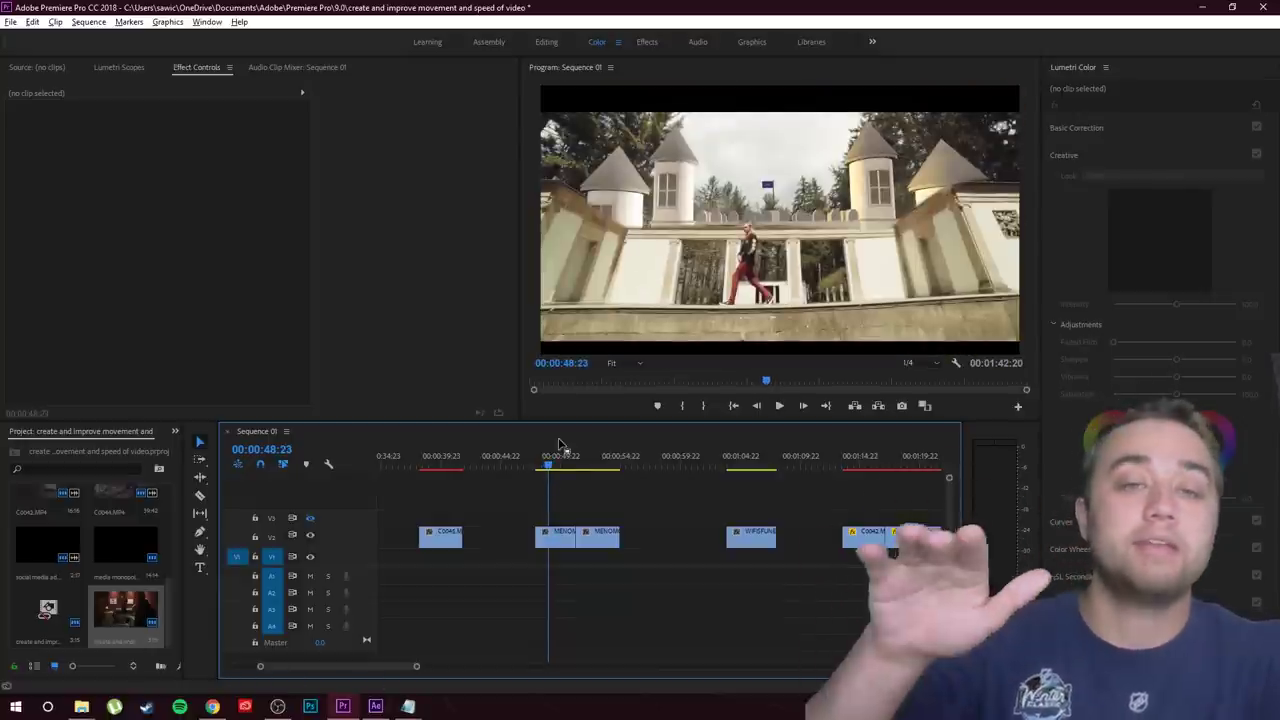
{"action": "key", "text": "space"}
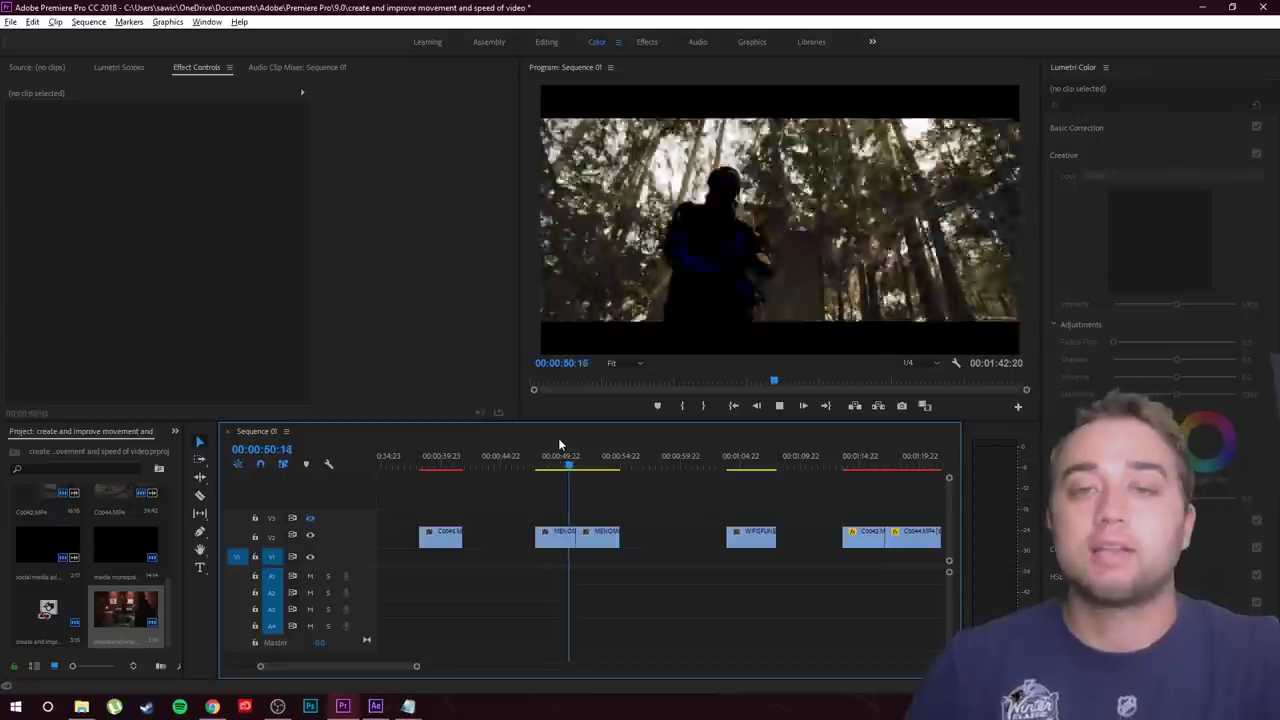
{"action": "key", "text": "space"}
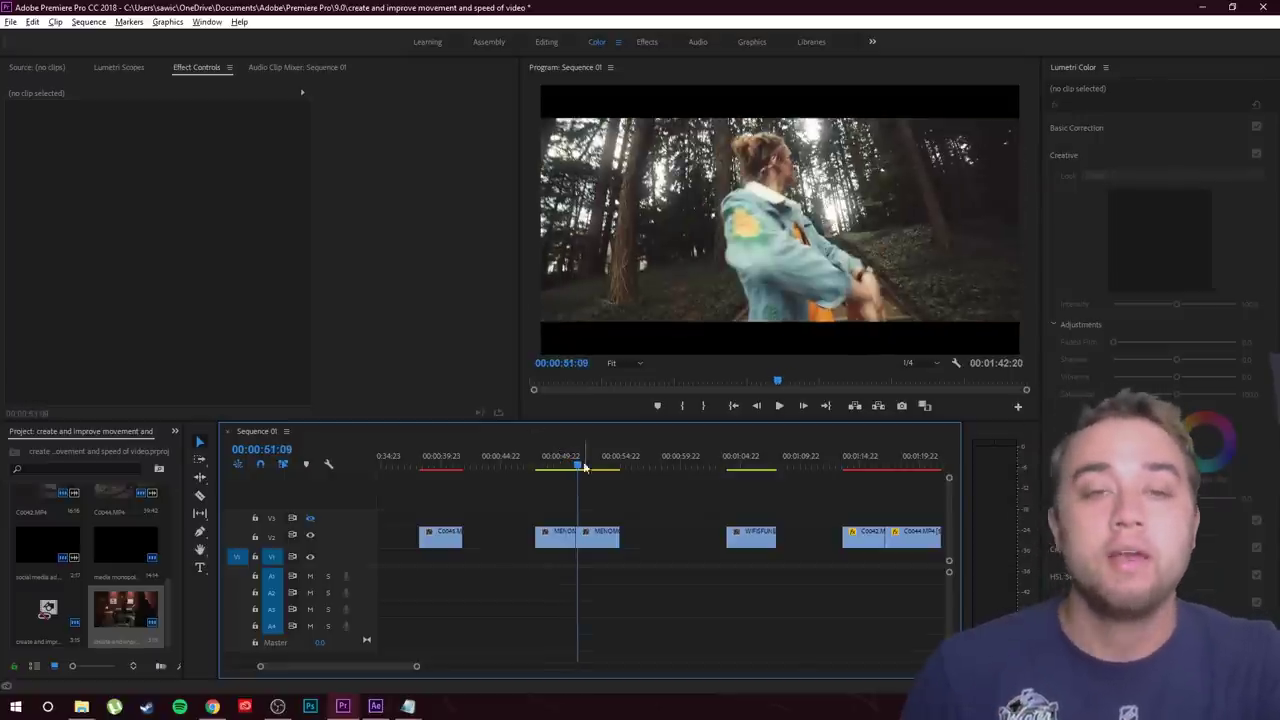
Play and replay the second MENOMO clip around the butterfly jacket shot, and return to 00:00:49:22 in the first clip
{"action": "key", "text": "space"}
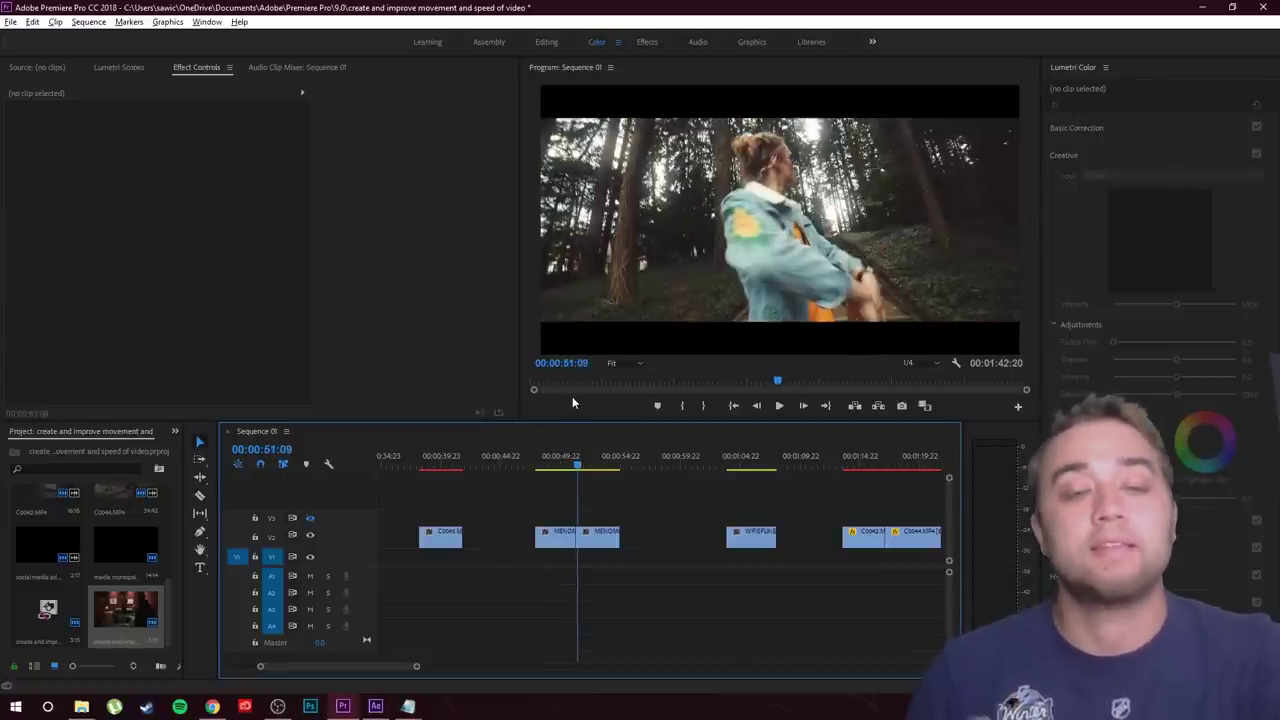
{"action": "key", "text": "space"}
{"action": "key", "text": "space"}
{"action": "key", "text": "space"}
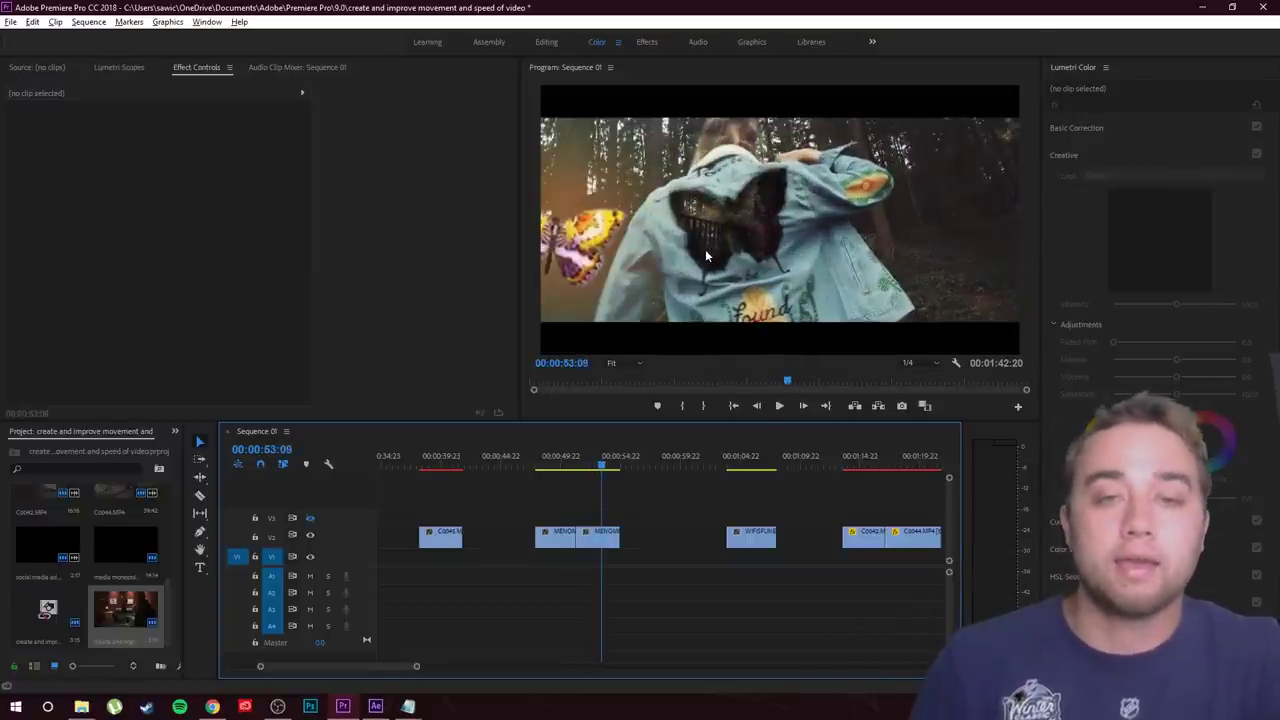
{"action": "key", "text": "space"}
{"action": "key", "text": "space"}
{"action": "key", "text": "space"}
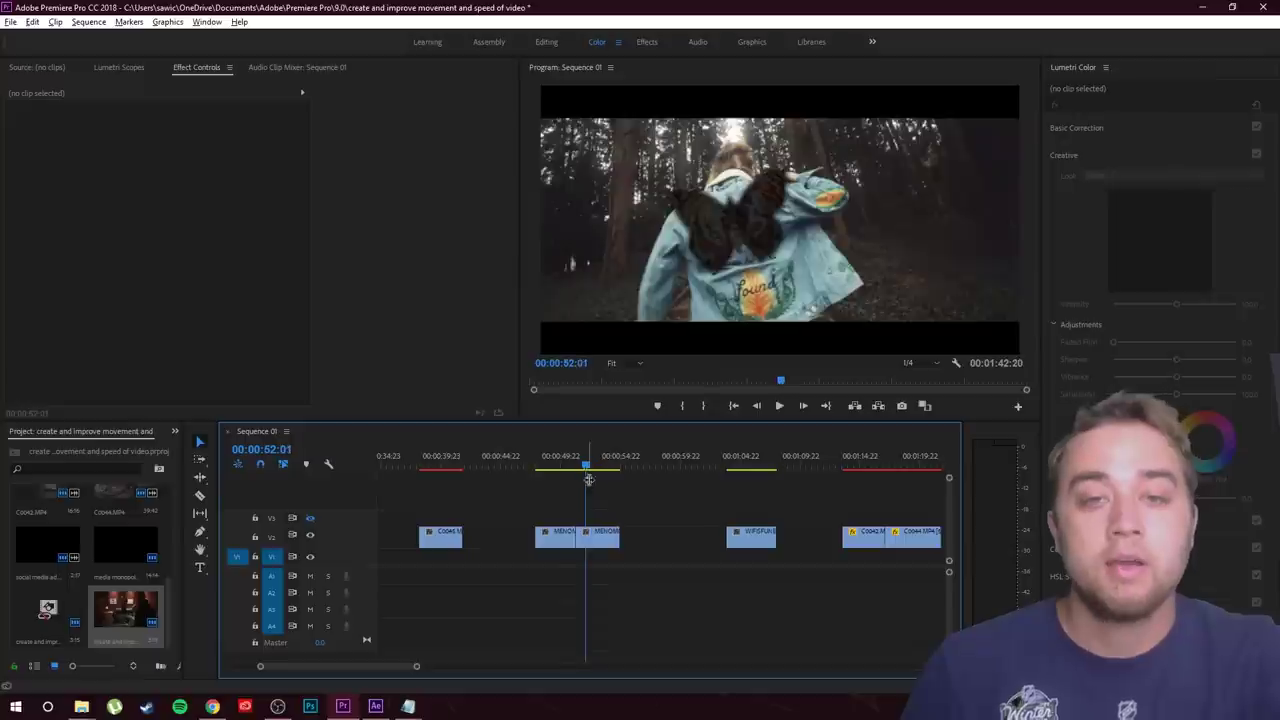
{"action": "key", "text": "space"}
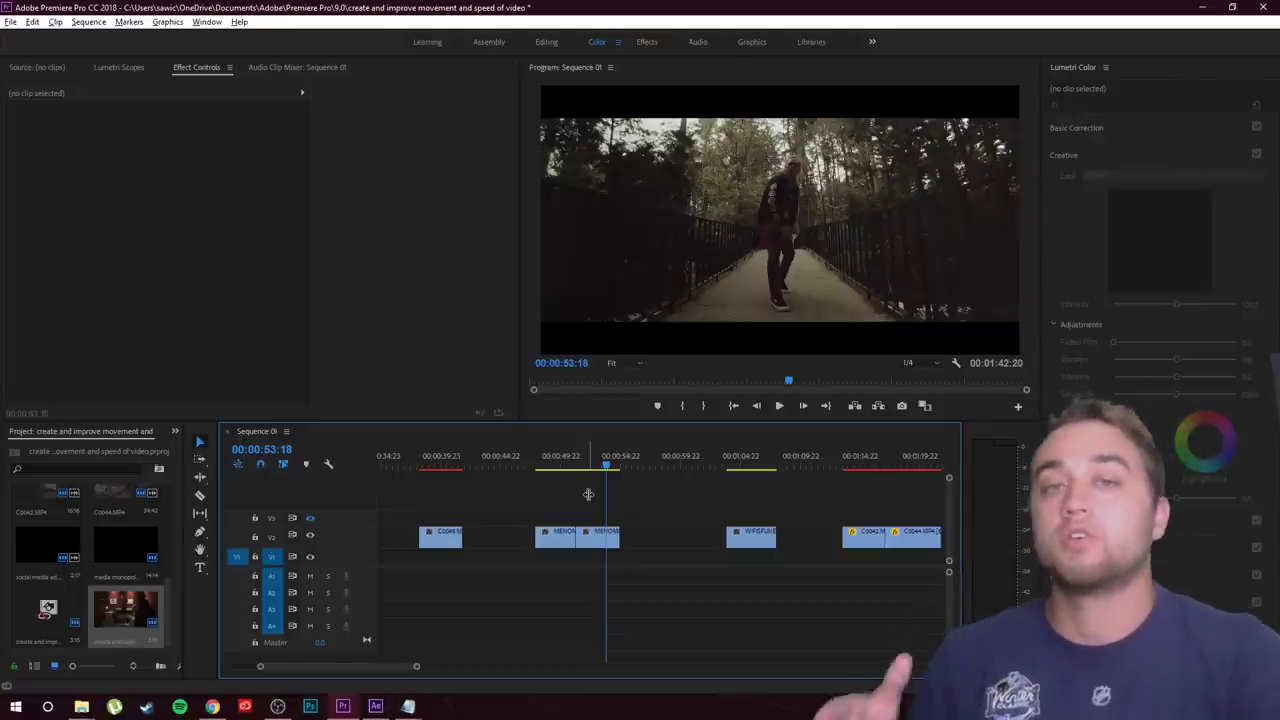
{"action": "left_click", "coordinate": [560, 458]}
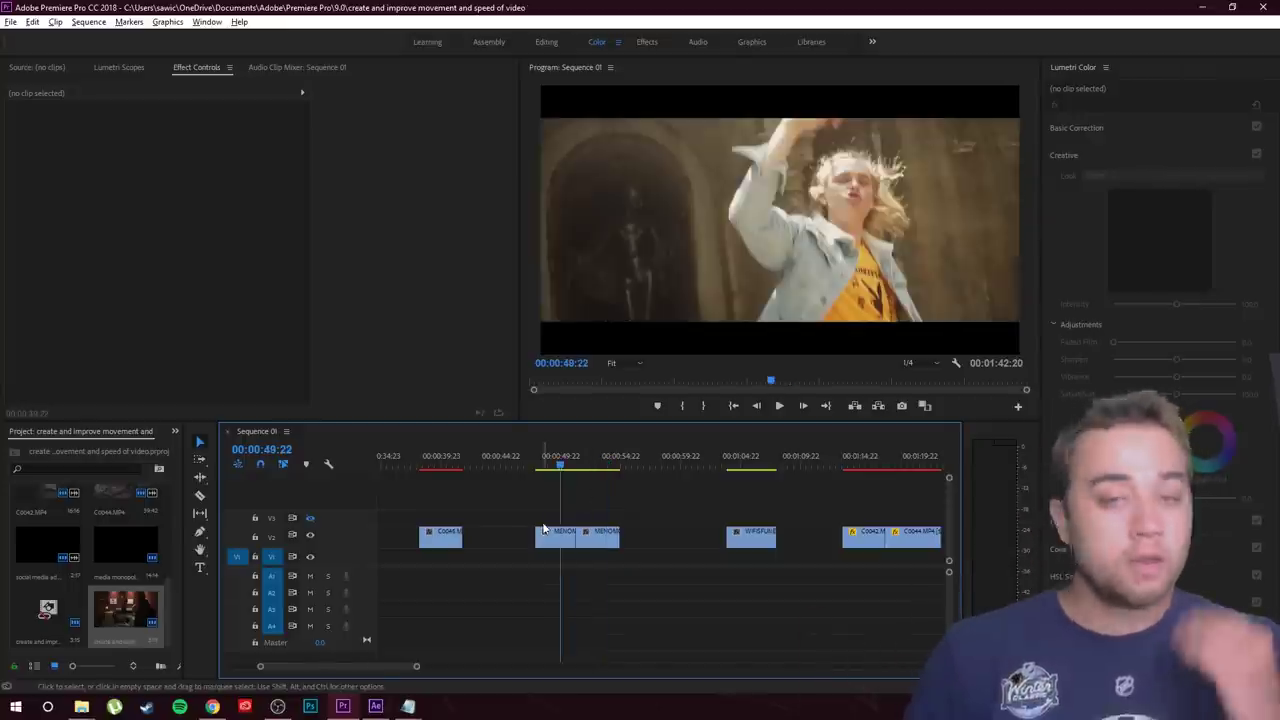
Switch to After Effects and create a new 1920 x 1080 composition at 23.976 fps with a duration of 0:00:02:16
{"action": "left_click", "coordinate": [376, 707]}
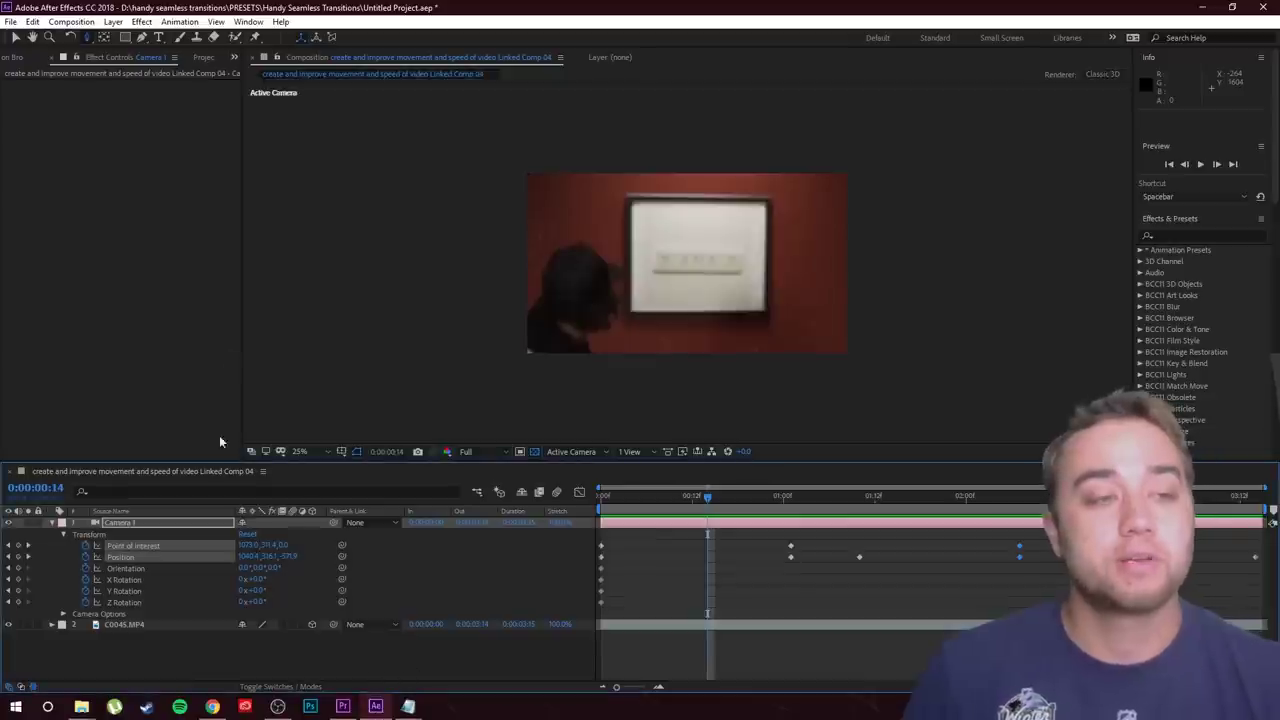
{"action": "left_click", "coordinate": [198, 58]}
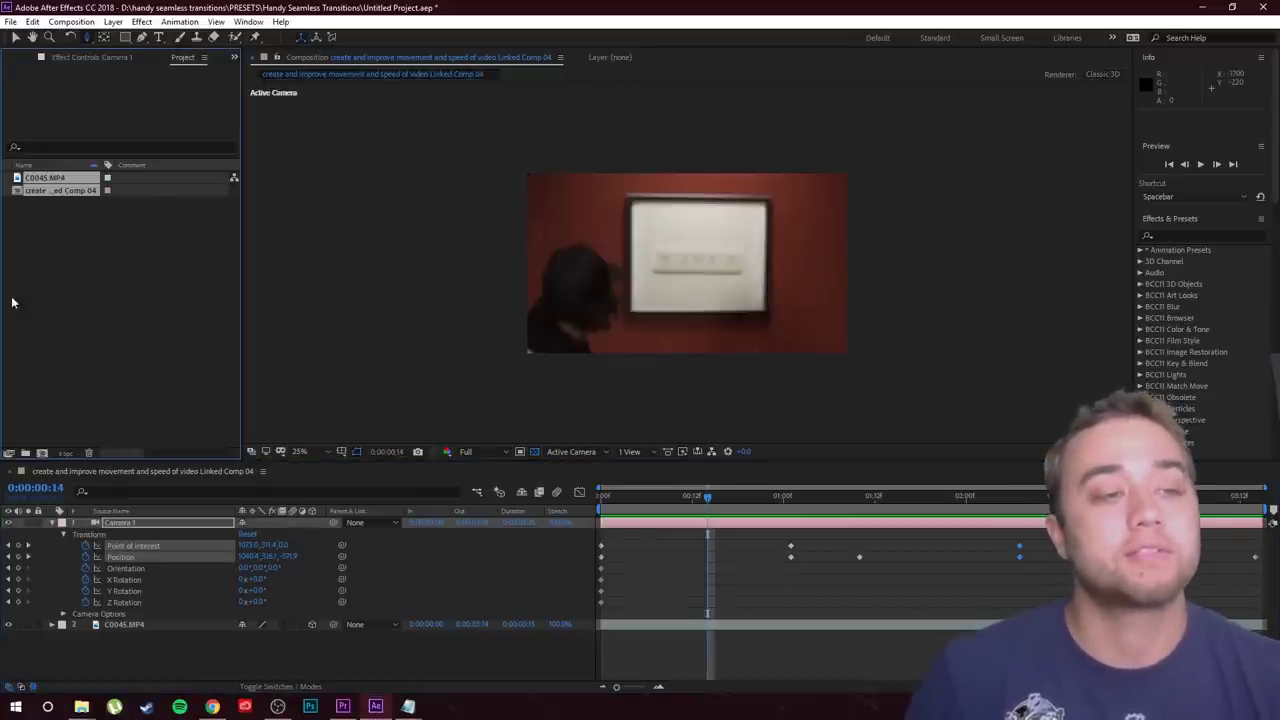
{"action": "left_click", "coordinate": [42, 455]}
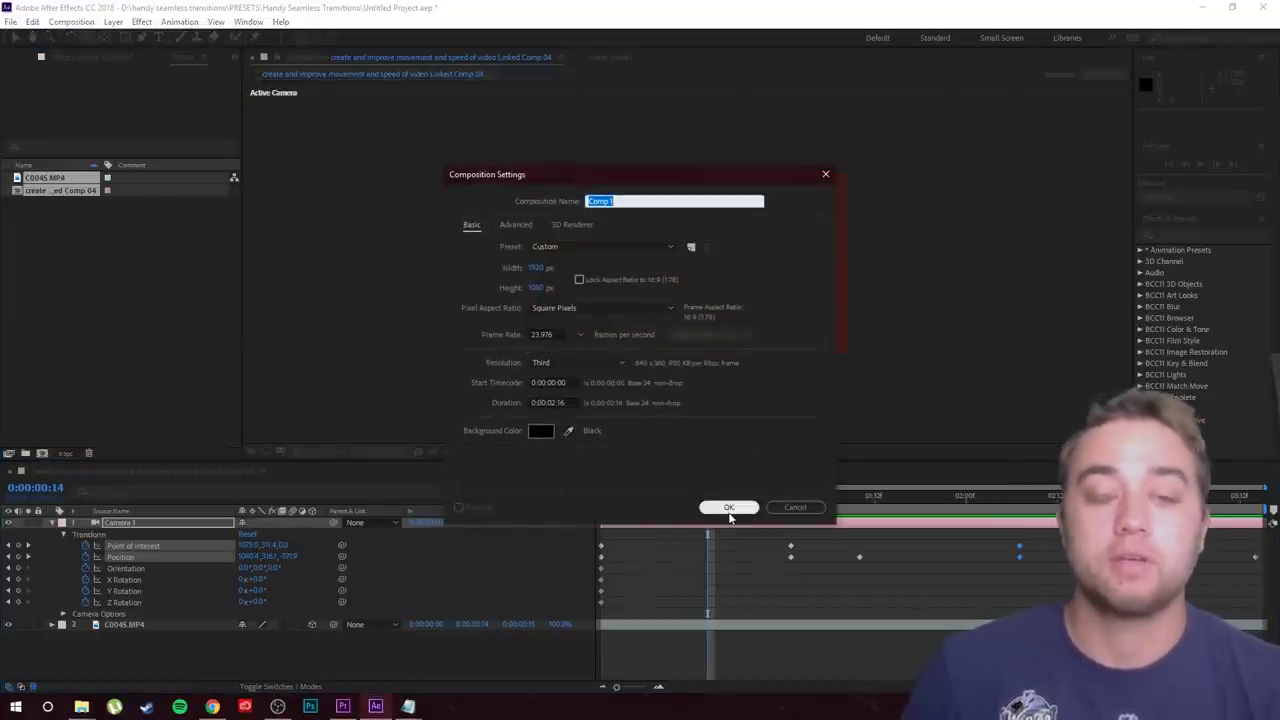
{"action": "left_click", "coordinate": [725, 512]}
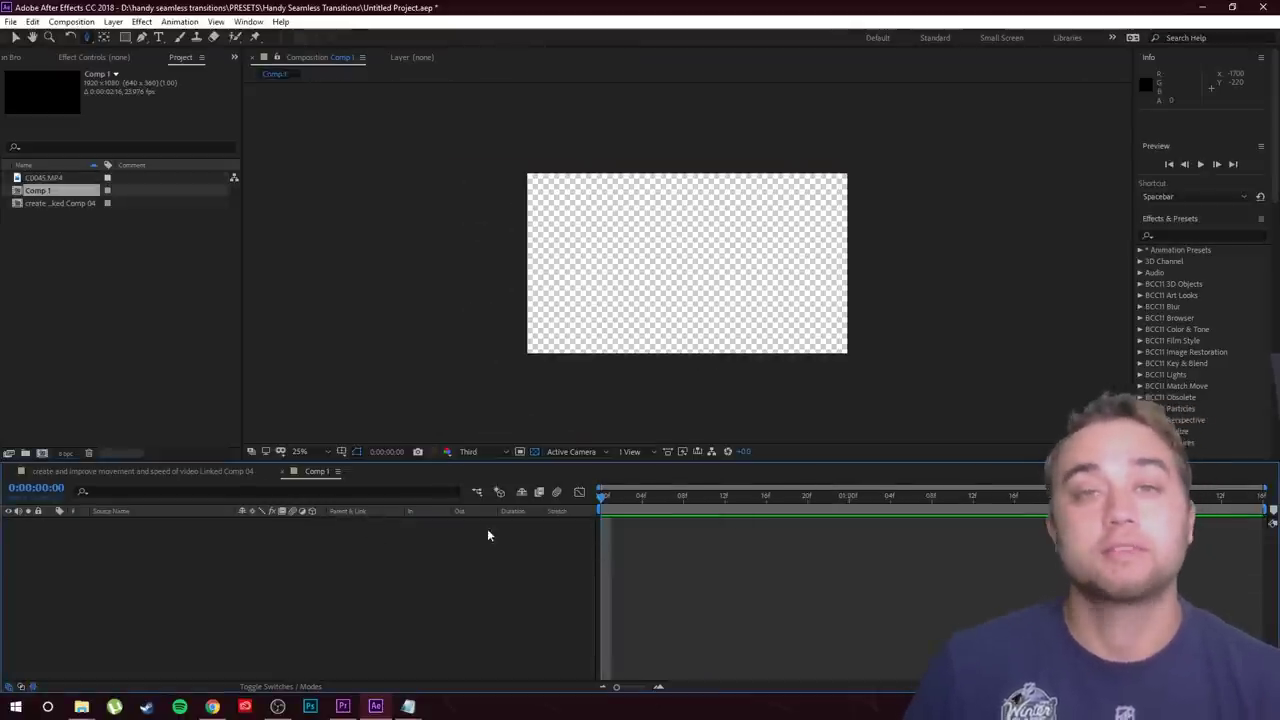
Add a black 1920 x 1080 solid layer to the new composition
{"action": "left_click", "coordinate": [214, 253]}
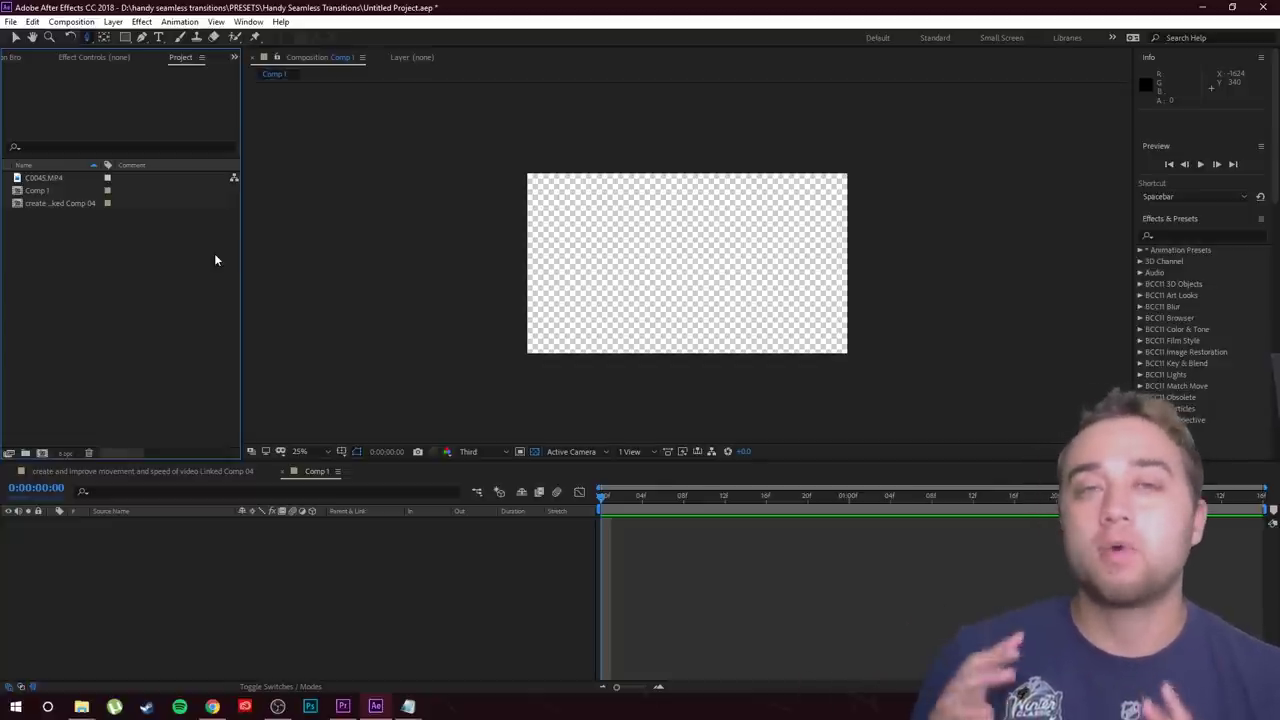
{"action": "right_click", "coordinate": [249, 415]}
{"action": "mouse_move", "coordinate": [258, 410]}
{"action": "left_click", "coordinate": [423, 437]}
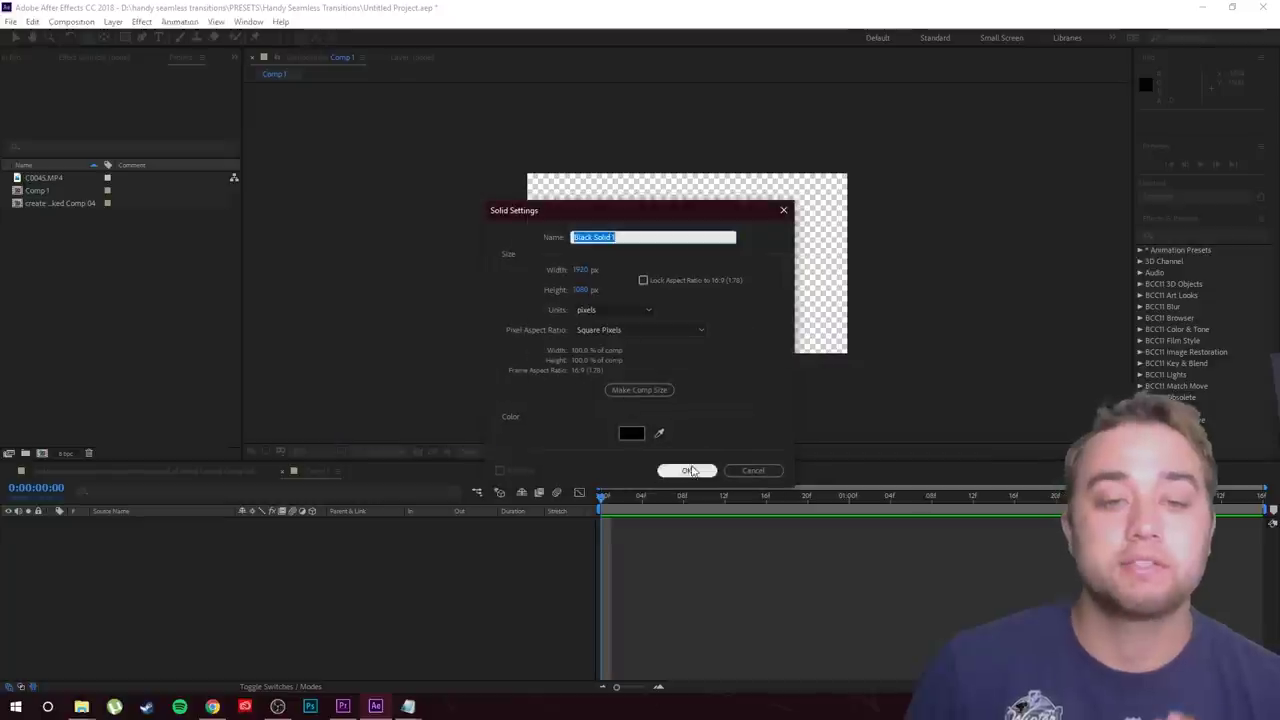
{"action": "left_click", "coordinate": [686, 471]}
Find the Video Copilot Element effect and apply it to the black solid
{"action": "left_click", "coordinate": [1190, 234]}
{"action": "type", "text": "element"}
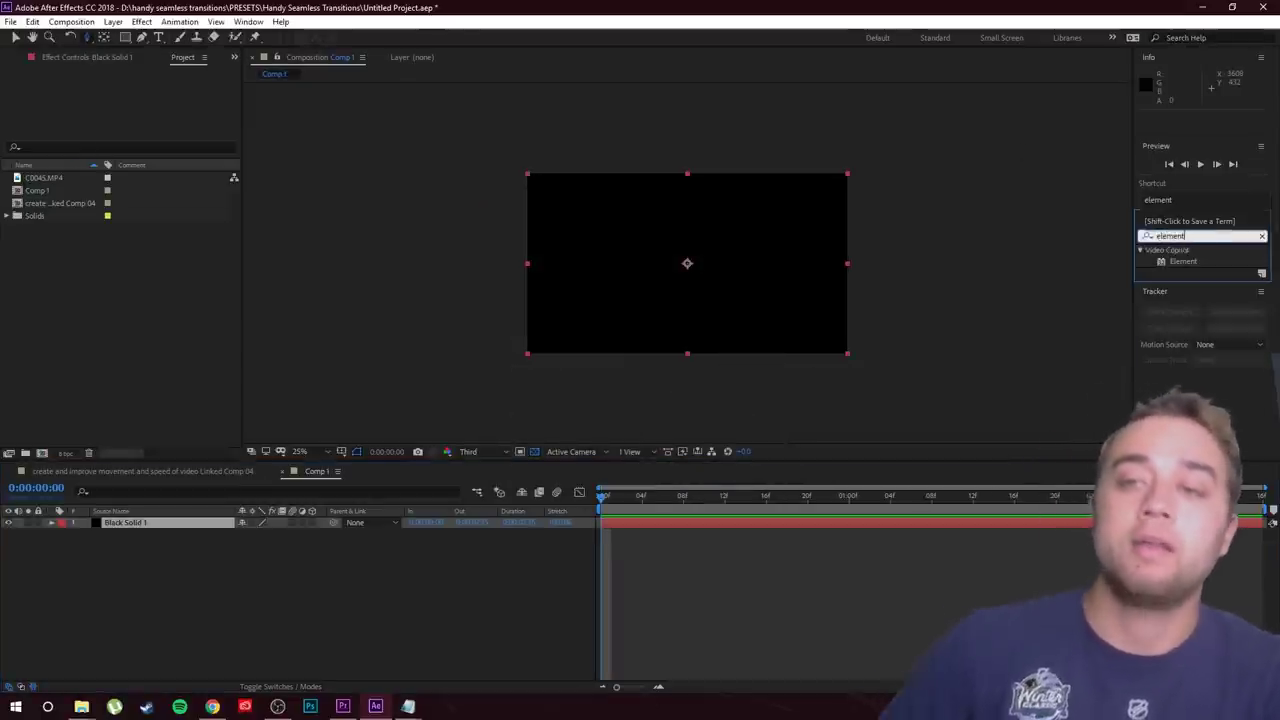
{"action": "left_click_drag", "start_coordinate": [1183, 261], "coordinate": [214, 524]}
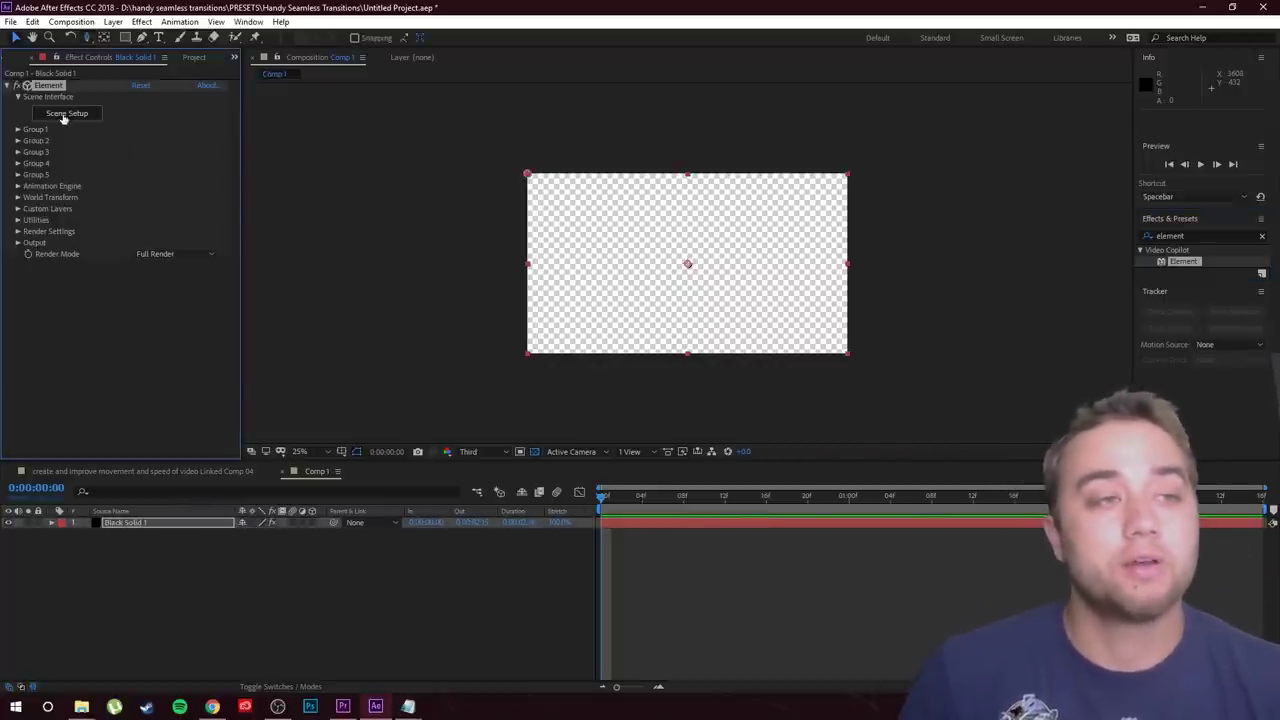
Add the street_layout_03_night model from the Metropolitan_No_Antennas folder to the Element scene and accept the scene setup
{"action": "left_click", "coordinate": [67, 112]}
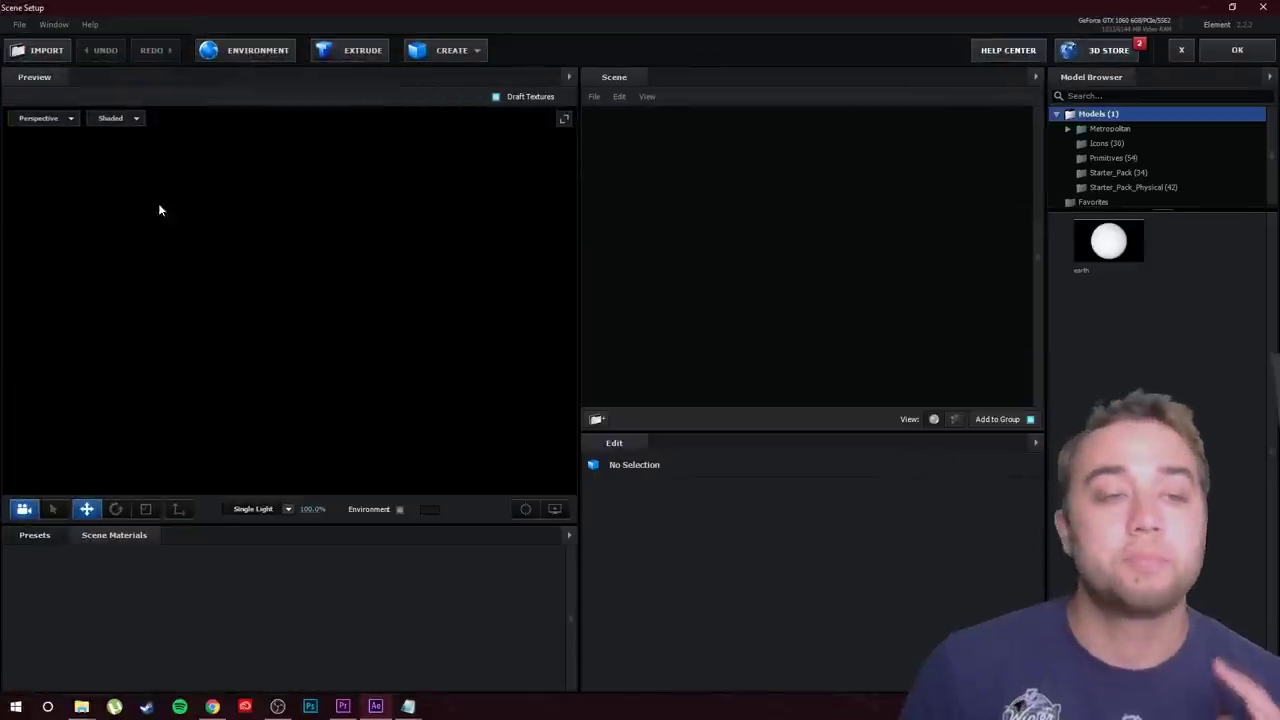
{"action": "left_click", "coordinate": [1068, 129]}
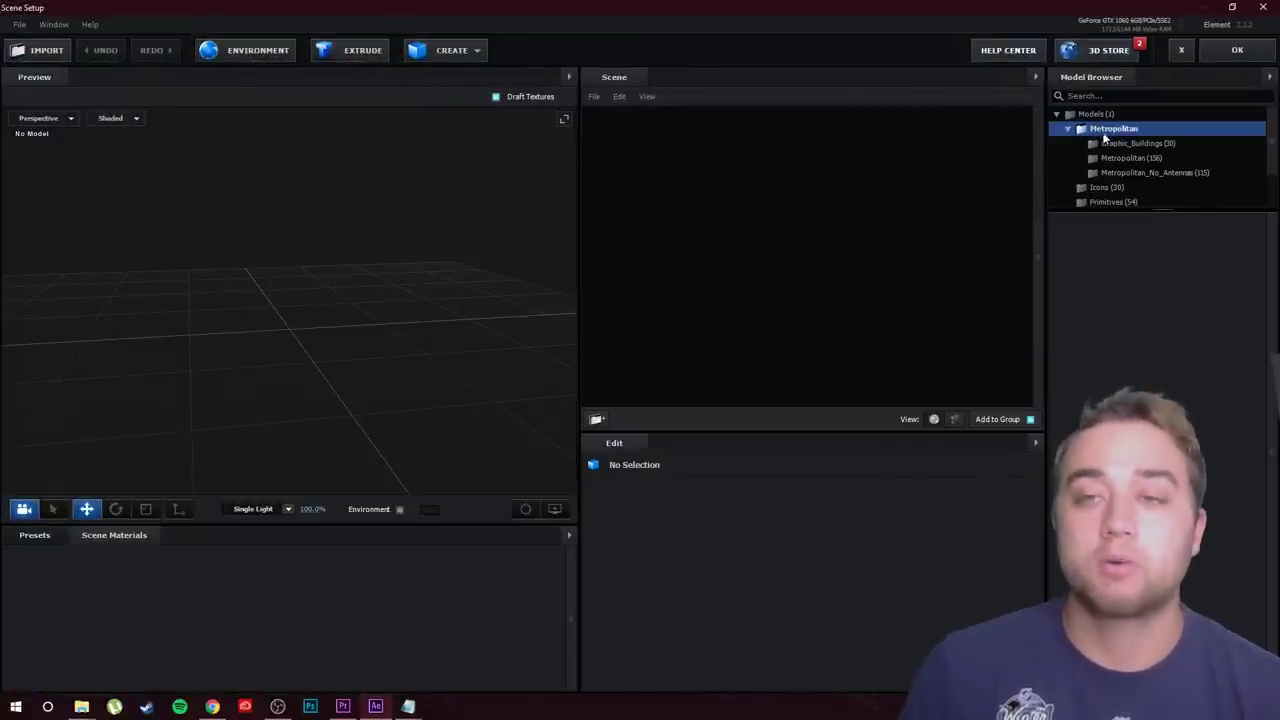
{"action": "left_click", "coordinate": [1106, 170]}
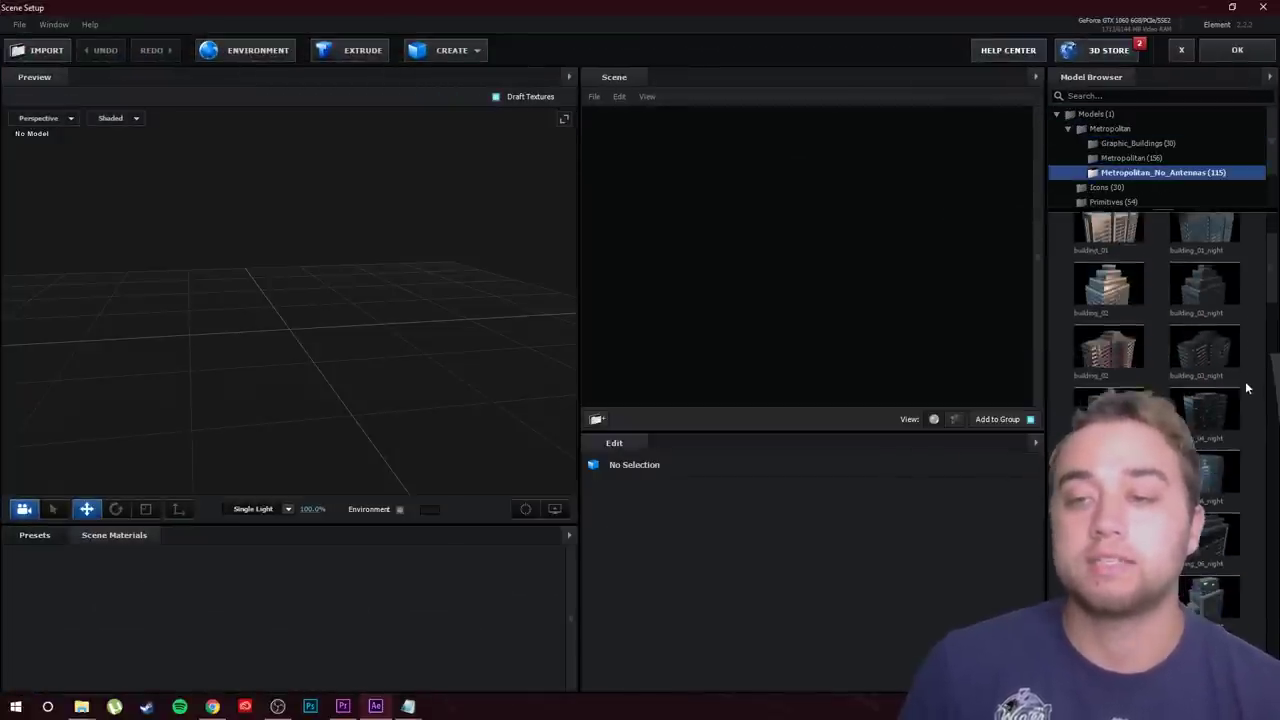
{"action": "scroll", "coordinate": [1241, 387], "scroll_direction": "down", "scroll_amount": 1}
{"action": "scroll", "coordinate": [1230, 420], "scroll_direction": "down", "scroll_amount": 3}
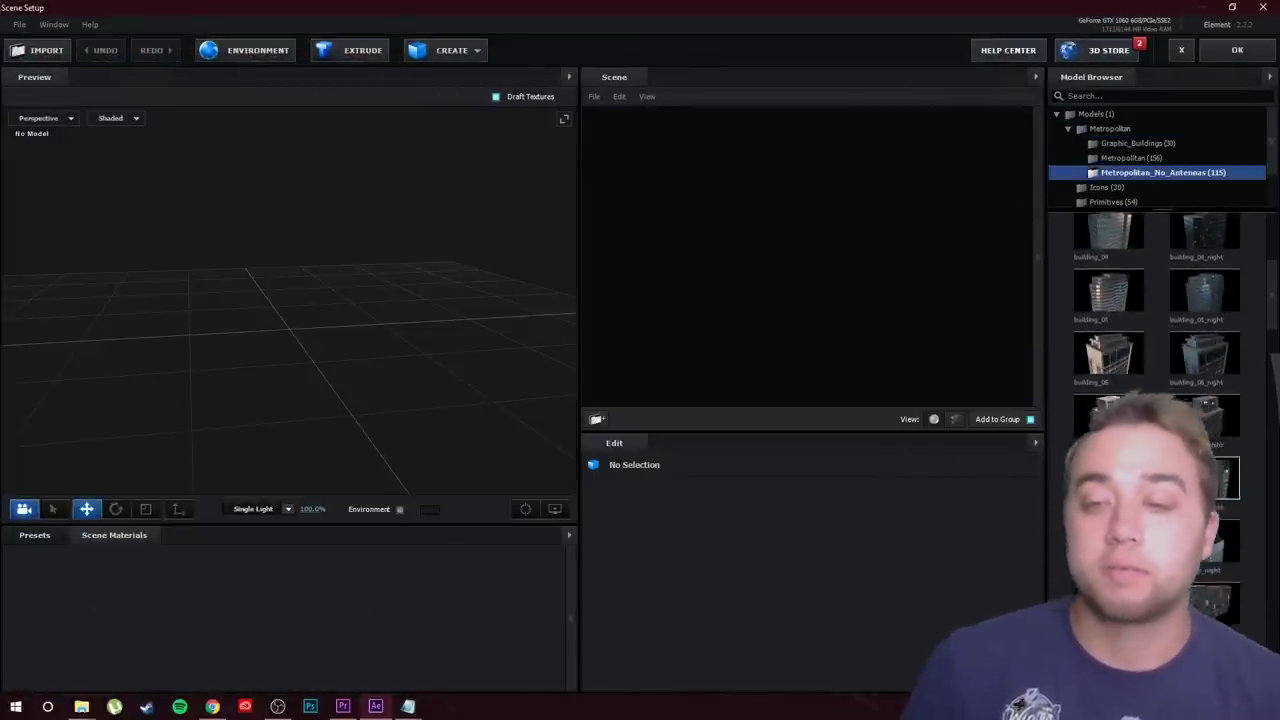
{"action": "scroll", "coordinate": [1157, 393], "scroll_direction": "down", "scroll_amount": 6}
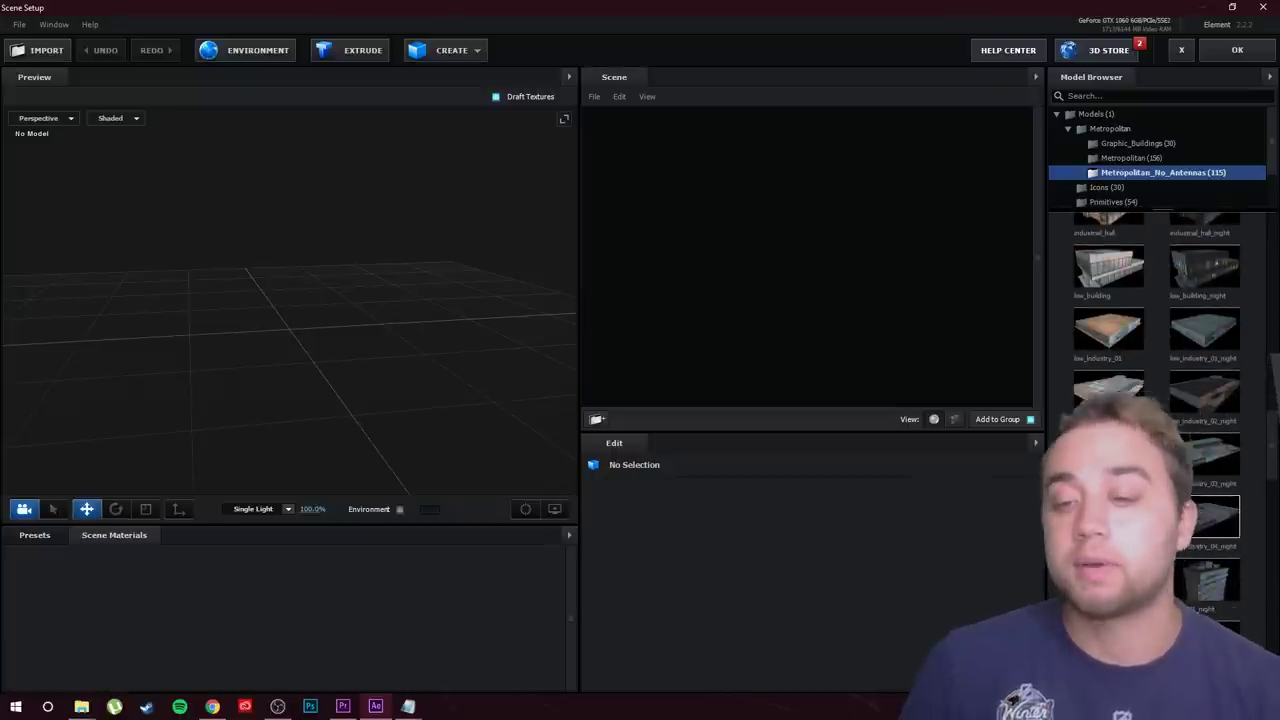
{"action": "scroll", "coordinate": [1157, 393], "scroll_direction": "down", "scroll_amount": 6}
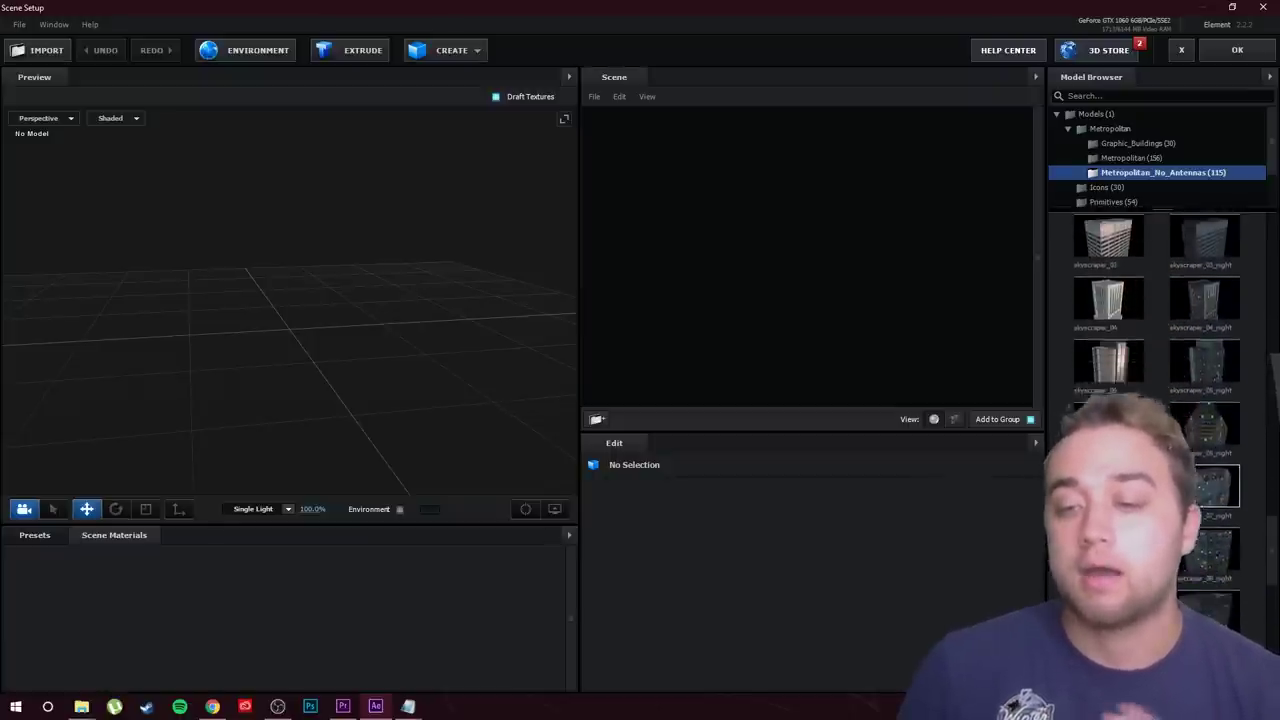
{"action": "scroll", "coordinate": [1208, 442], "scroll_direction": "down", "scroll_amount": 2}
{"action": "left_click", "coordinate": [1208, 500]}
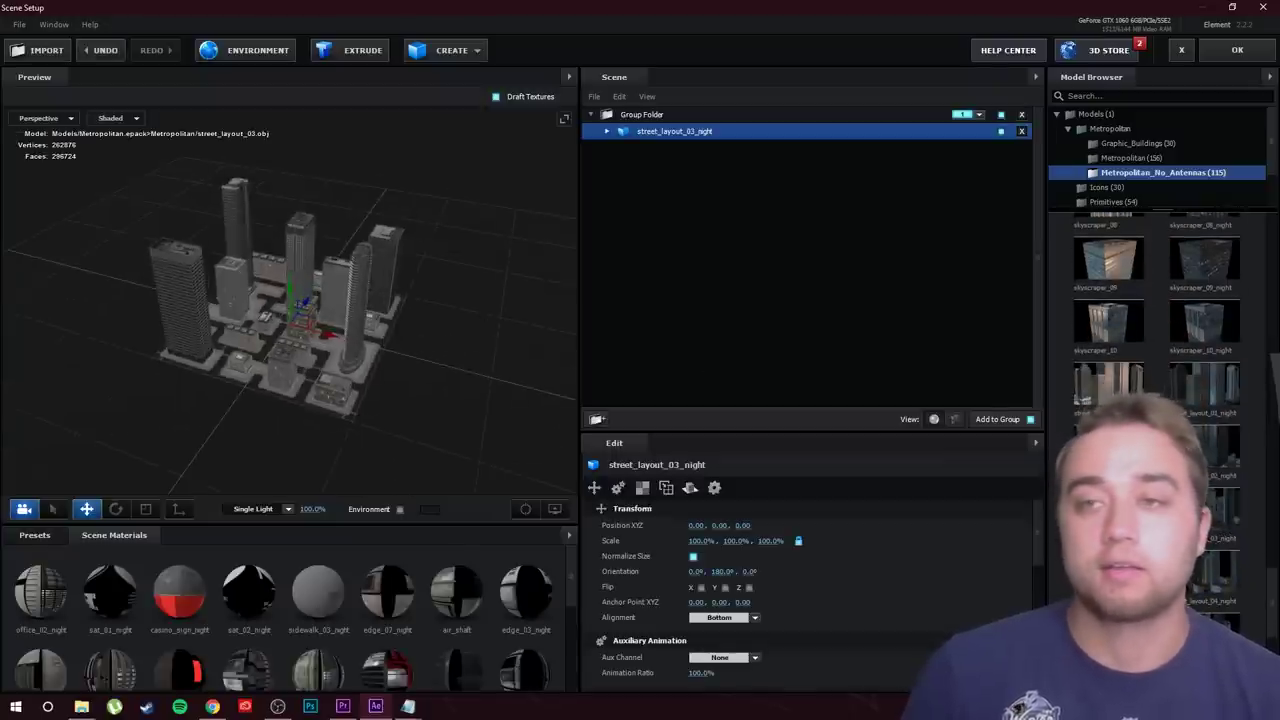
{"action": "left_click", "coordinate": [1240, 52]}
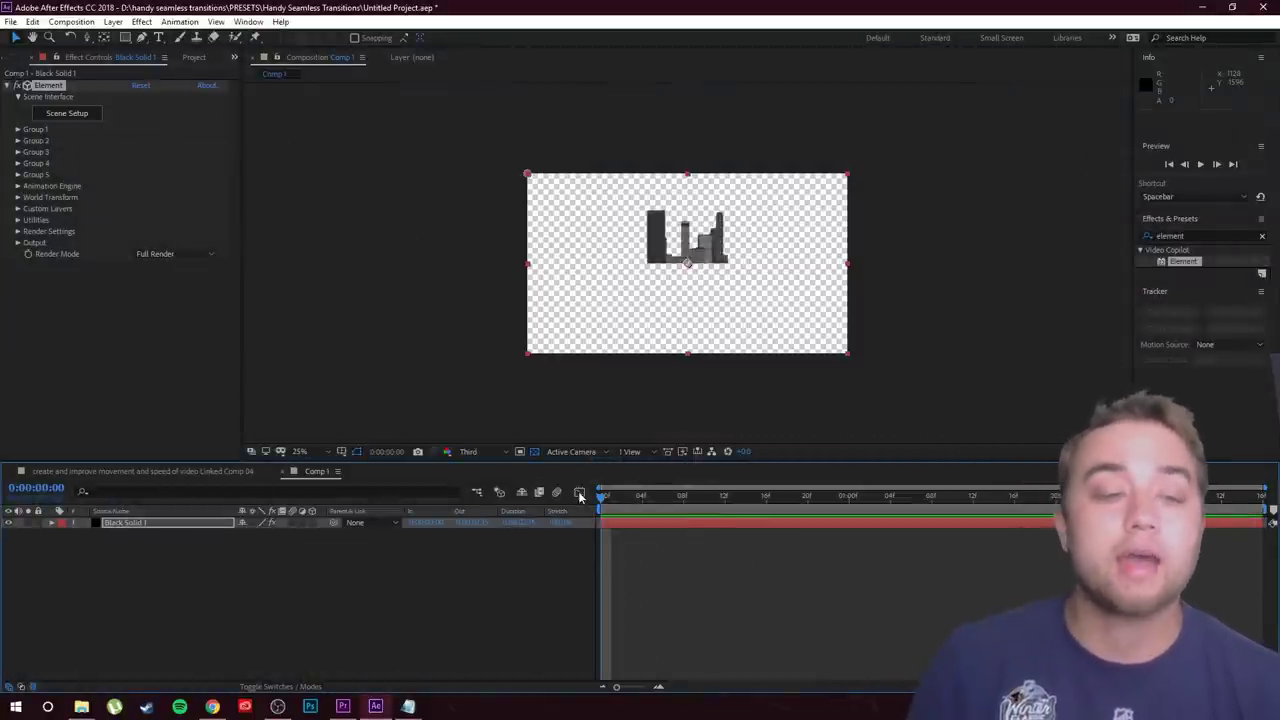
Add a two-node camera with the 50mm preset to the composition
{"action": "left_click", "coordinate": [243, 578]}
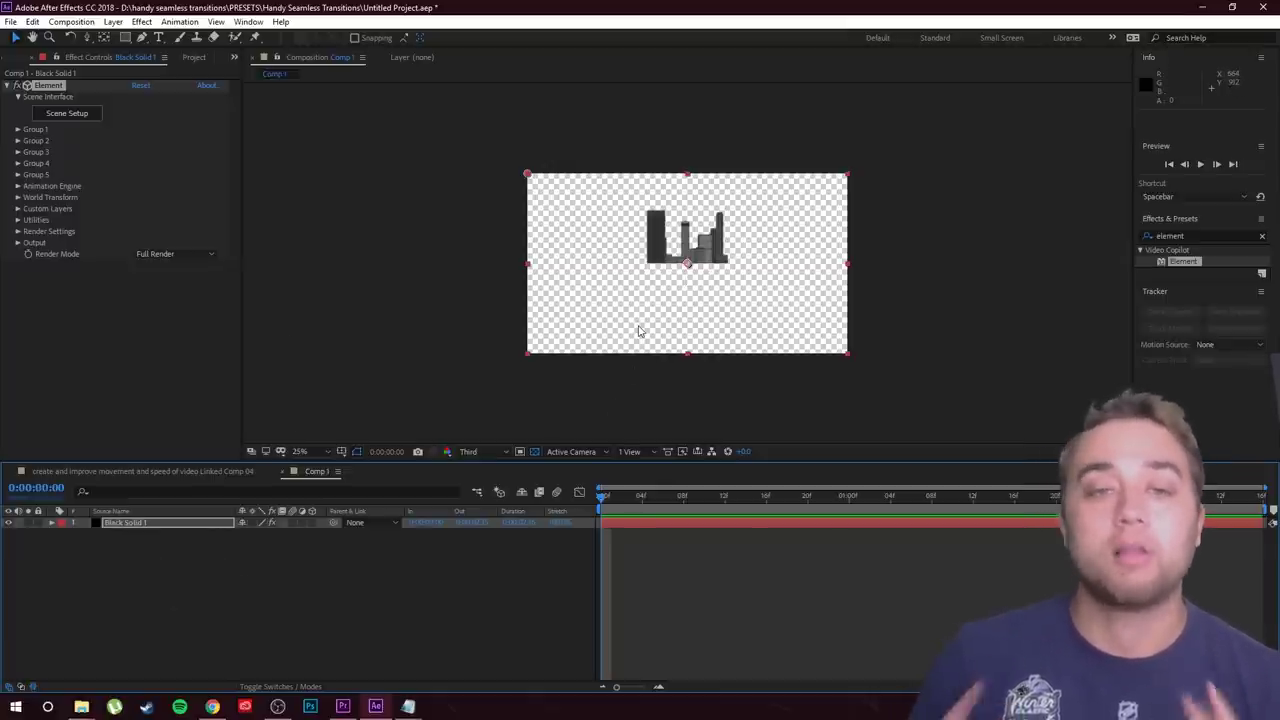
{"action": "right_click", "coordinate": [194, 570]}
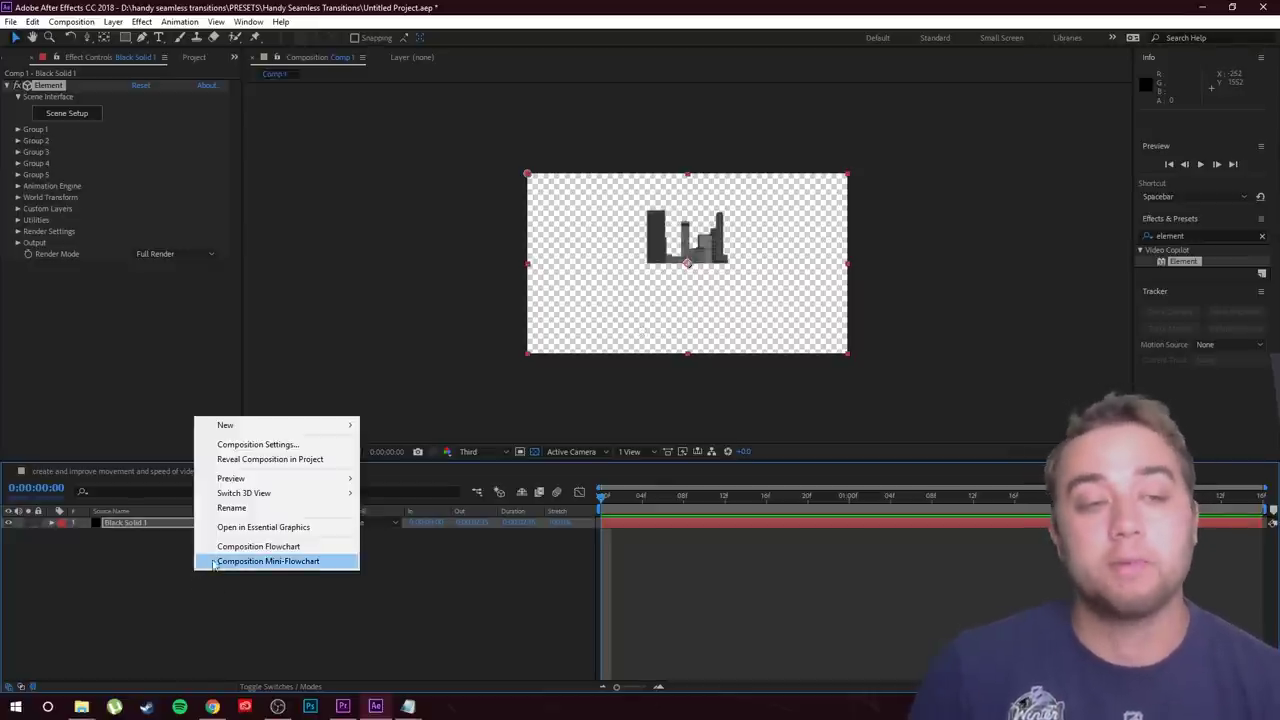
{"action": "mouse_move", "coordinate": [240, 425]}
{"action": "left_click", "coordinate": [392, 489]}
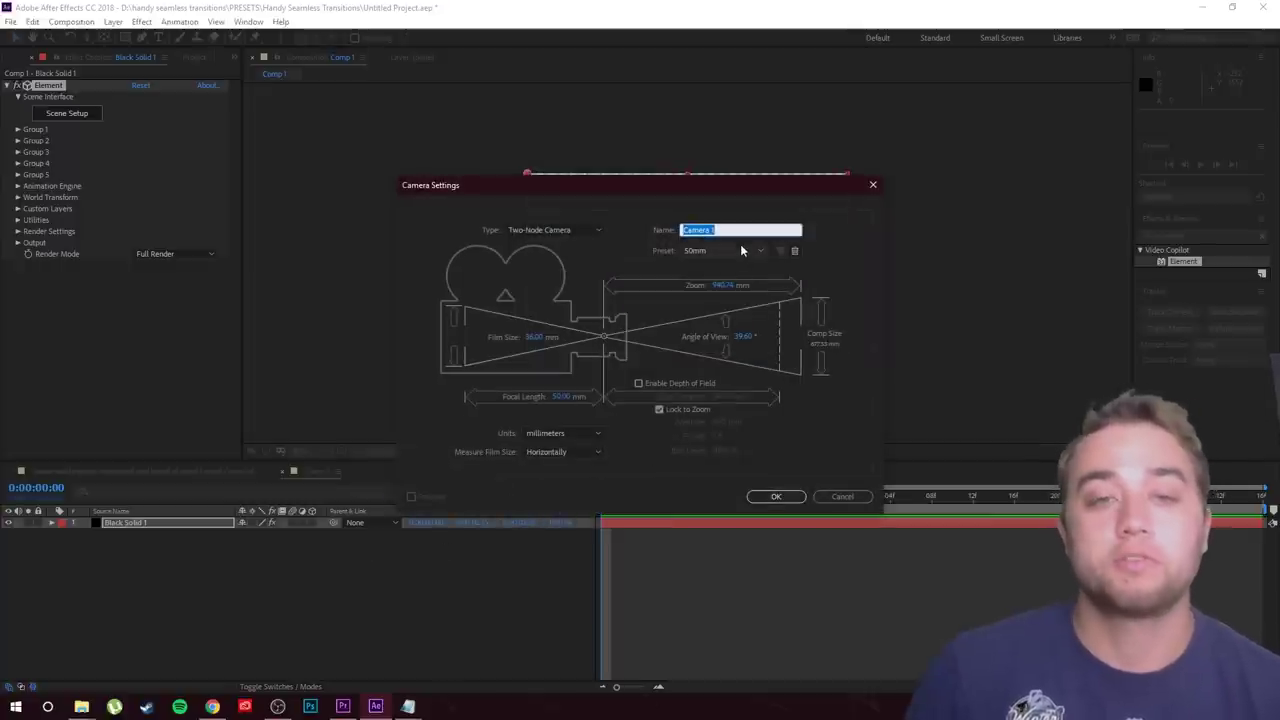
{"action": "left_click", "coordinate": [773, 497]}
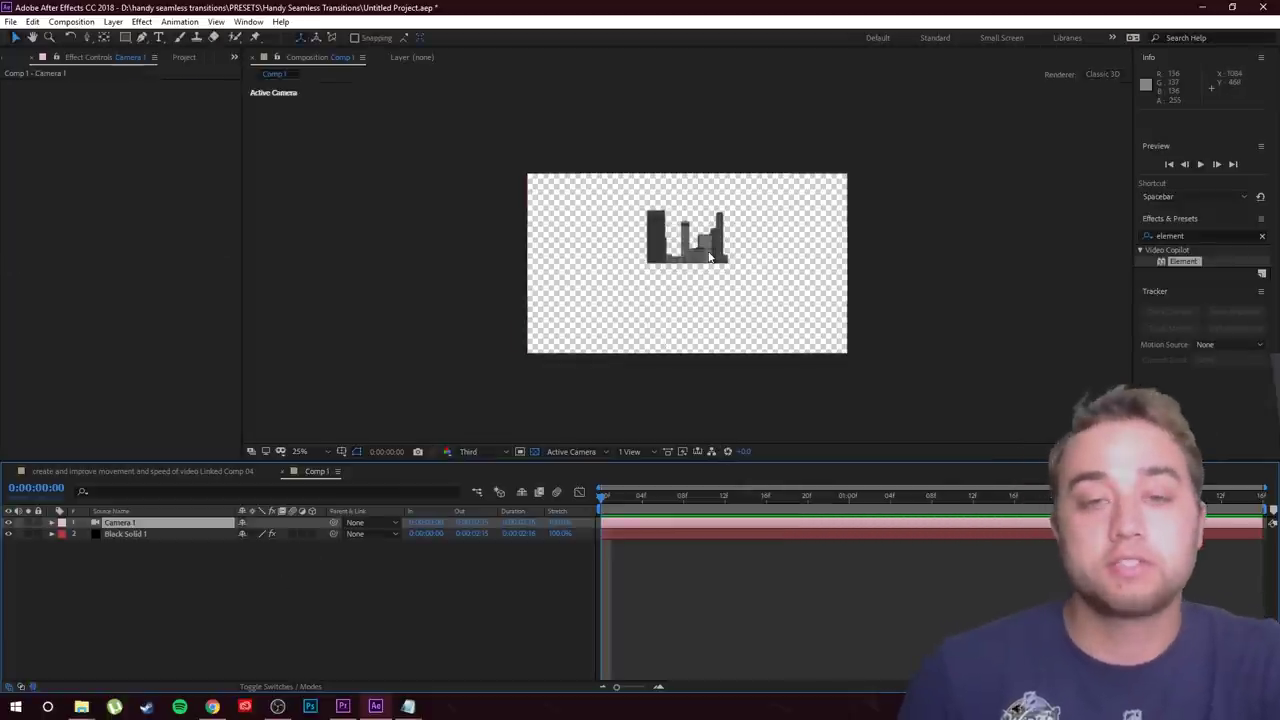
Move the camera in and reframe it for an elevated starting view across the city's skyscrapers
{"action": "left_click_drag", "start_coordinate": [720, 237], "coordinate": [703, 135]}
{"action": "left_click_drag", "start_coordinate": [710, 202], "coordinate": [665, 215]}
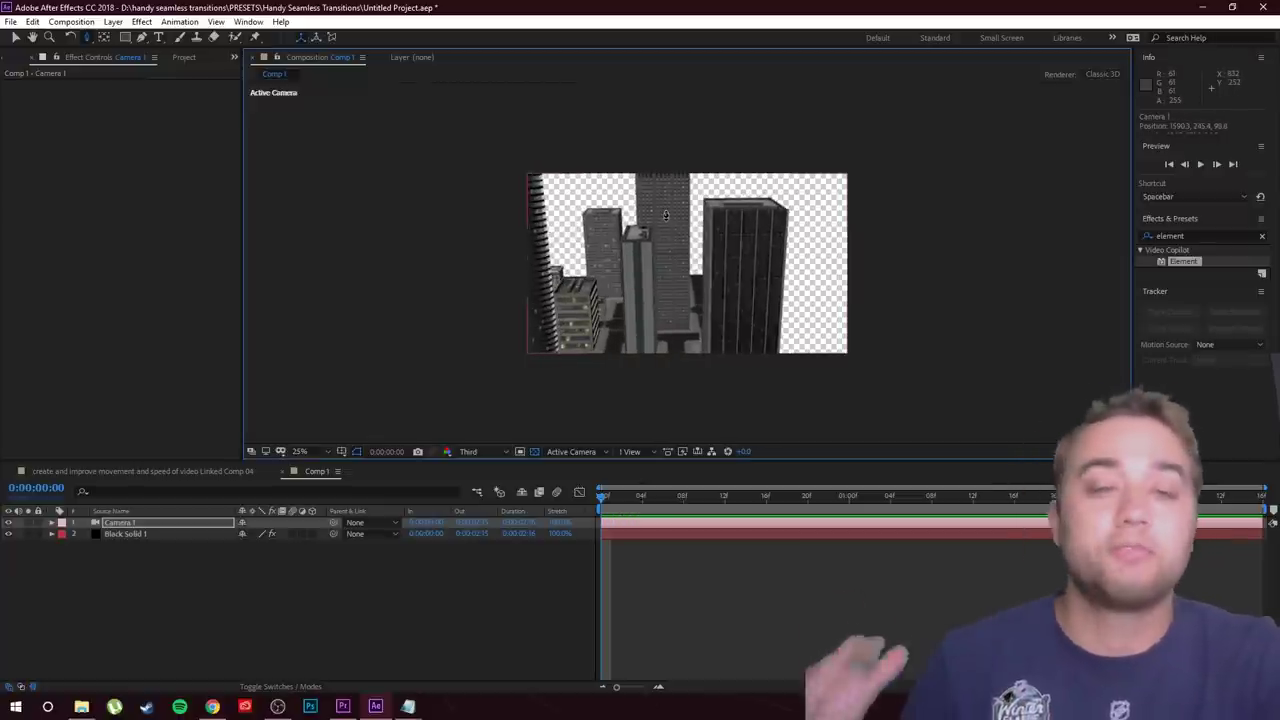
{"action": "left_click_drag", "start_coordinate": [670, 208], "coordinate": [638, 130]}
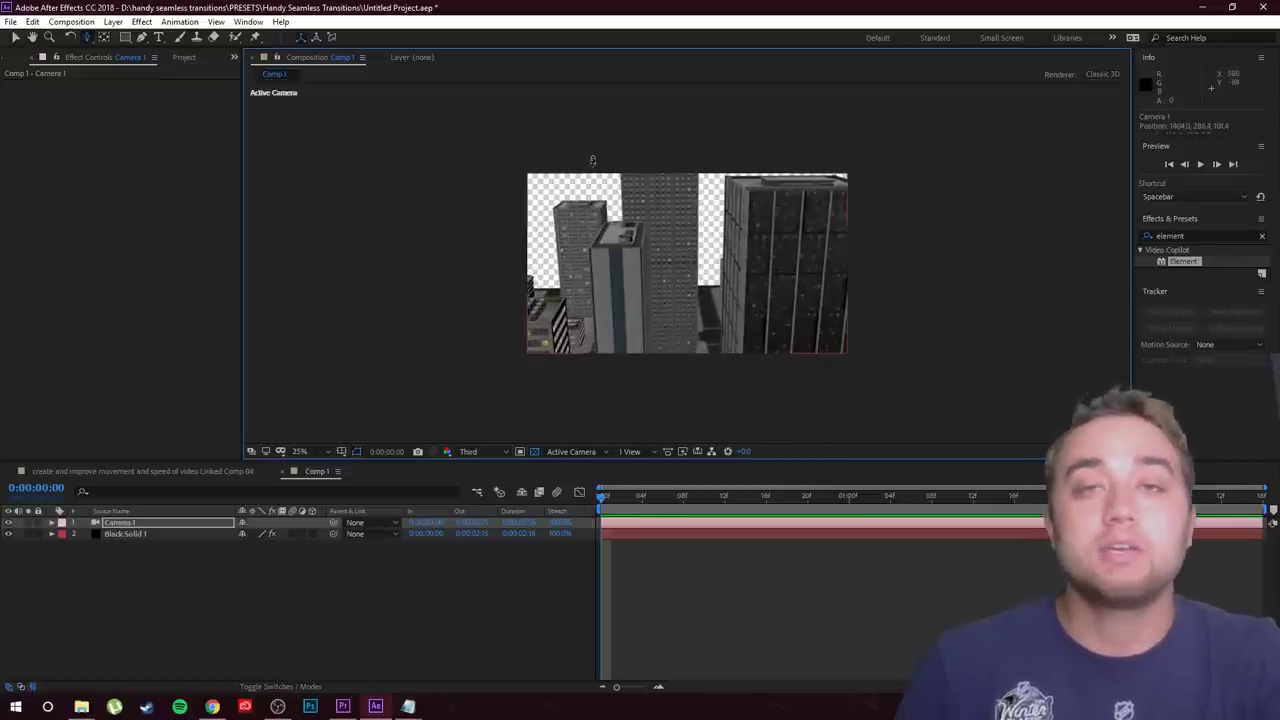
{"action": "left_click_drag", "start_coordinate": [658, 207], "coordinate": [660, 353]}
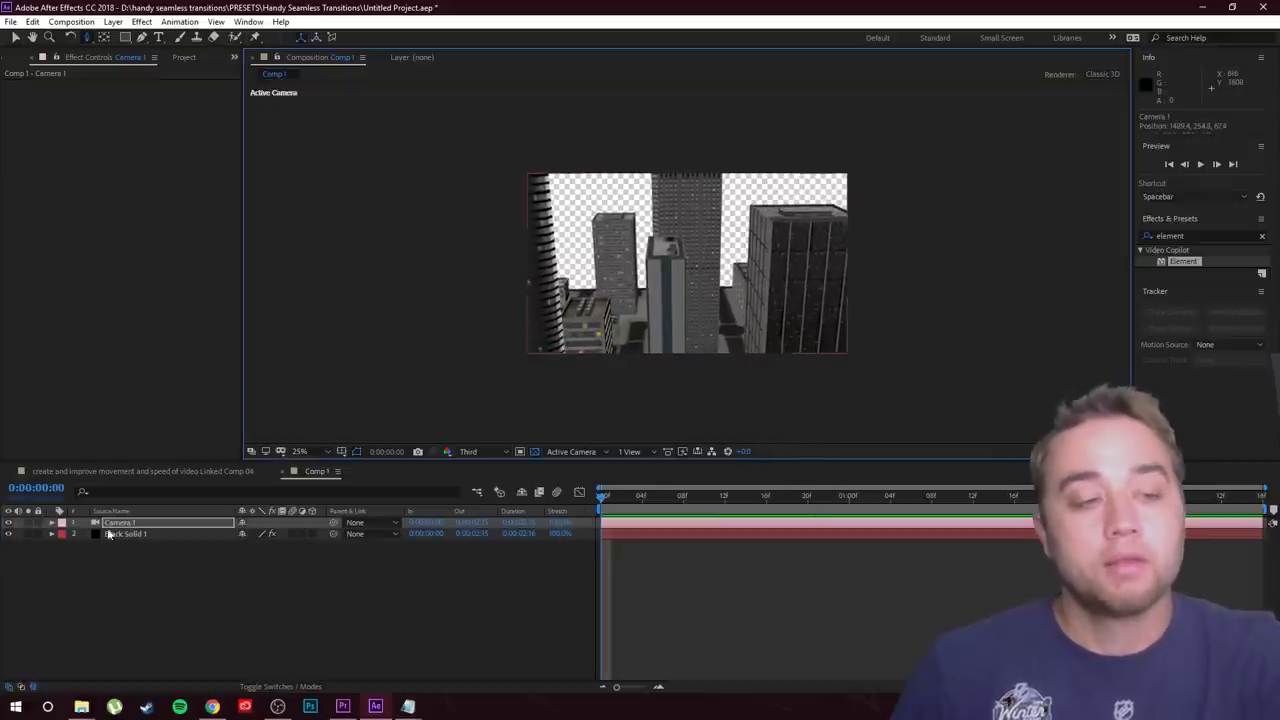
Set starting keyframes at 0:00:00:00 for all of the camera's Transform properties, from Point of Interest to Z Rotation
{"action": "left_click", "coordinate": [52, 523]}
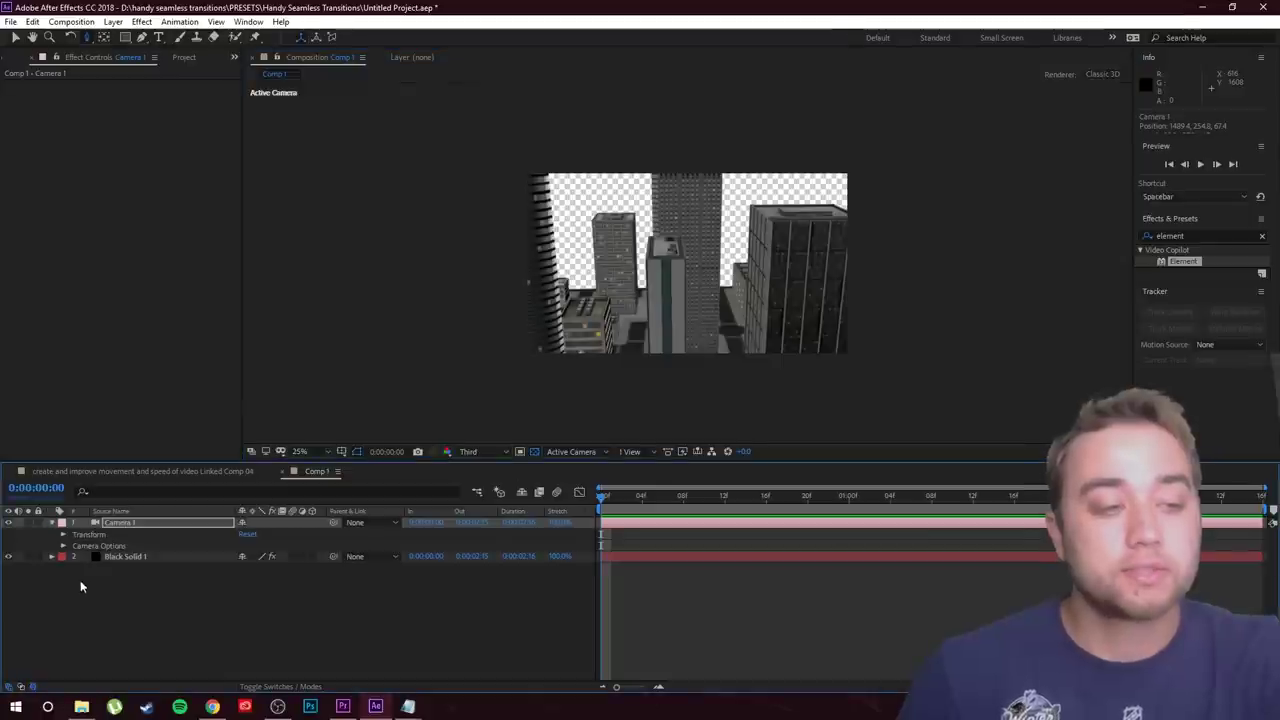
{"action": "left_click", "coordinate": [64, 536]}
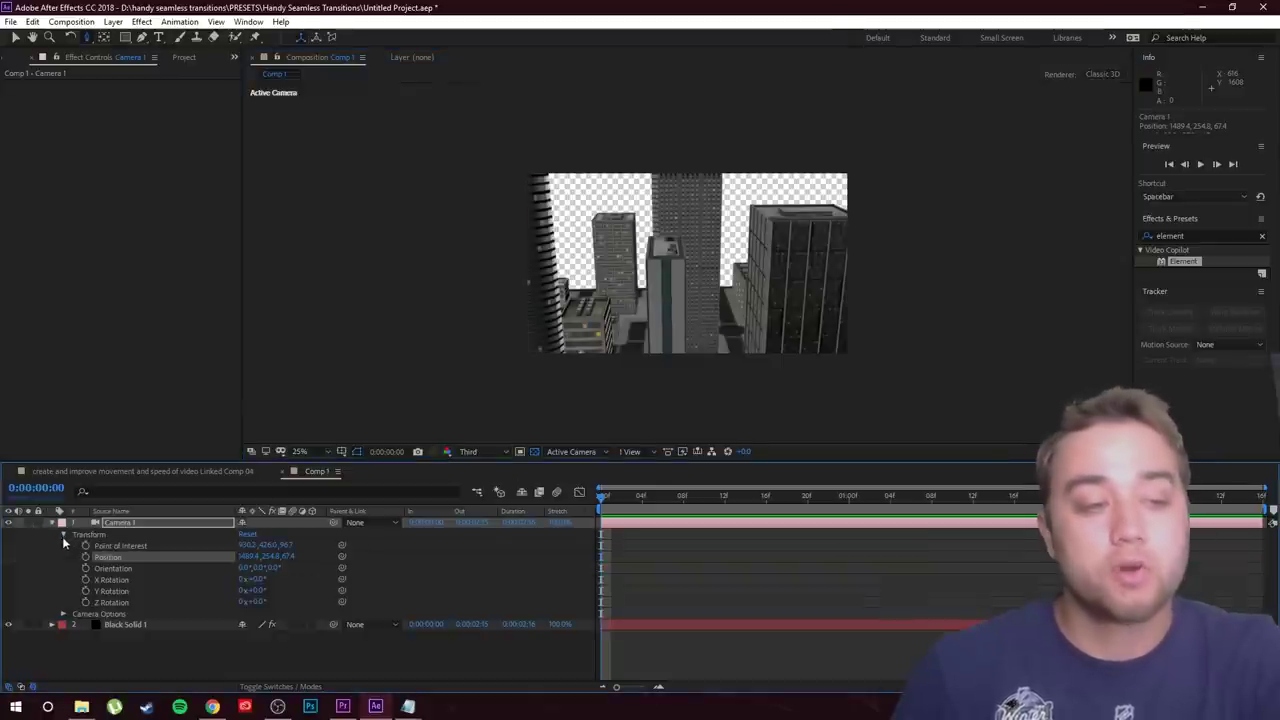
{"action": "left_click", "coordinate": [85, 591]}
{"action": "left_click", "coordinate": [85, 602]}
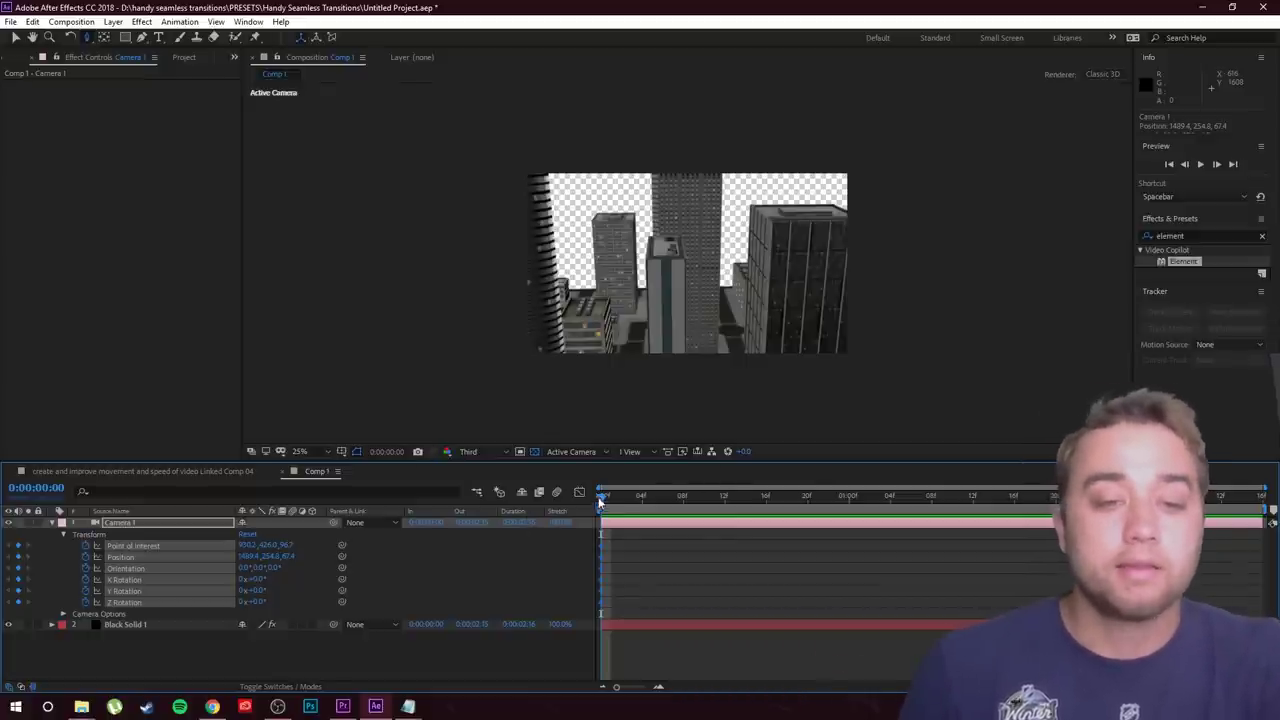
At 0:00:00:16, fly the camera up to a building's facade and push it through a lit window
{"action": "left_click_drag", "start_coordinate": [658, 508], "coordinate": [707, 497]}
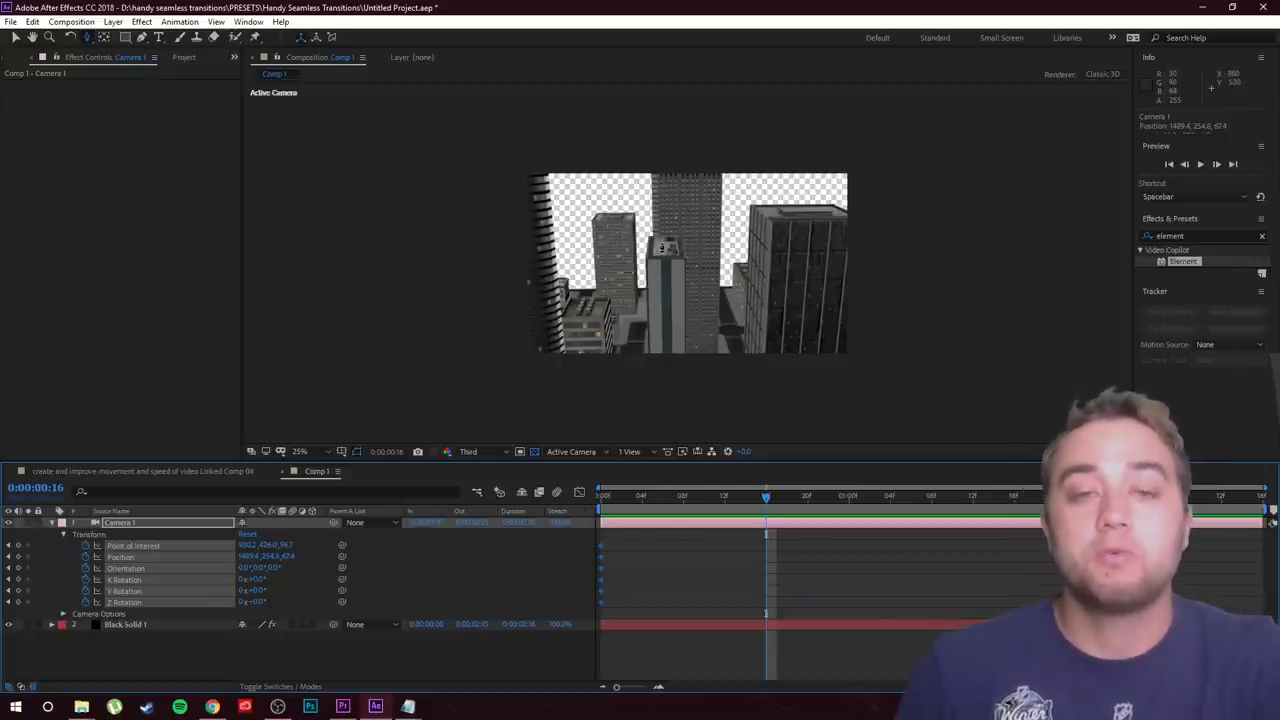
{"action": "left_click_drag", "start_coordinate": [661, 247], "coordinate": [654, 94]}
{"action": "key", "text": "c"}
{"action": "key", "text": "c"}
{"action": "key", "text": "c"}
{"action": "left_click_drag", "start_coordinate": [631, 206], "coordinate": [834, 431]}
{"action": "key", "text": "c"}
{"action": "left_click_drag", "start_coordinate": [702, 224], "coordinate": [700, 80]}
{"action": "key", "text": "c"}
{"action": "key", "text": "c"}
{"action": "key", "text": "c"}
{"action": "left_click_drag", "start_coordinate": [668, 230], "coordinate": [696, 274]}
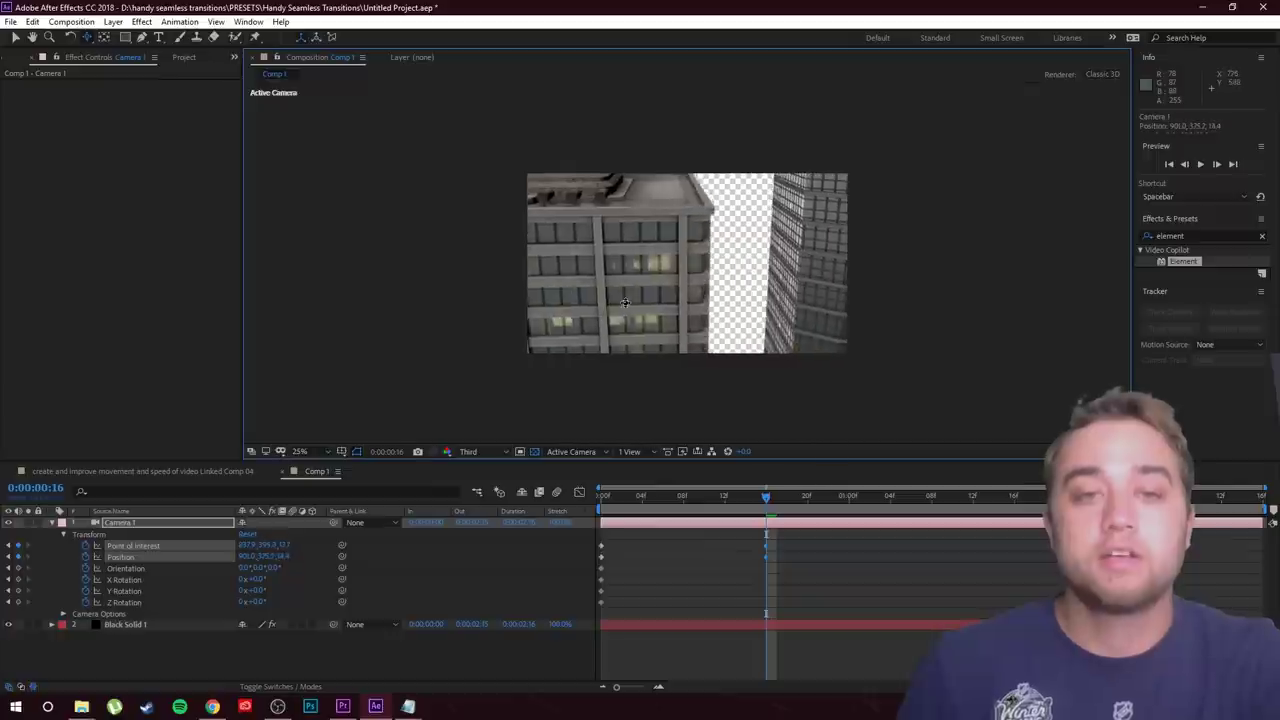
{"action": "key", "text": "c"}
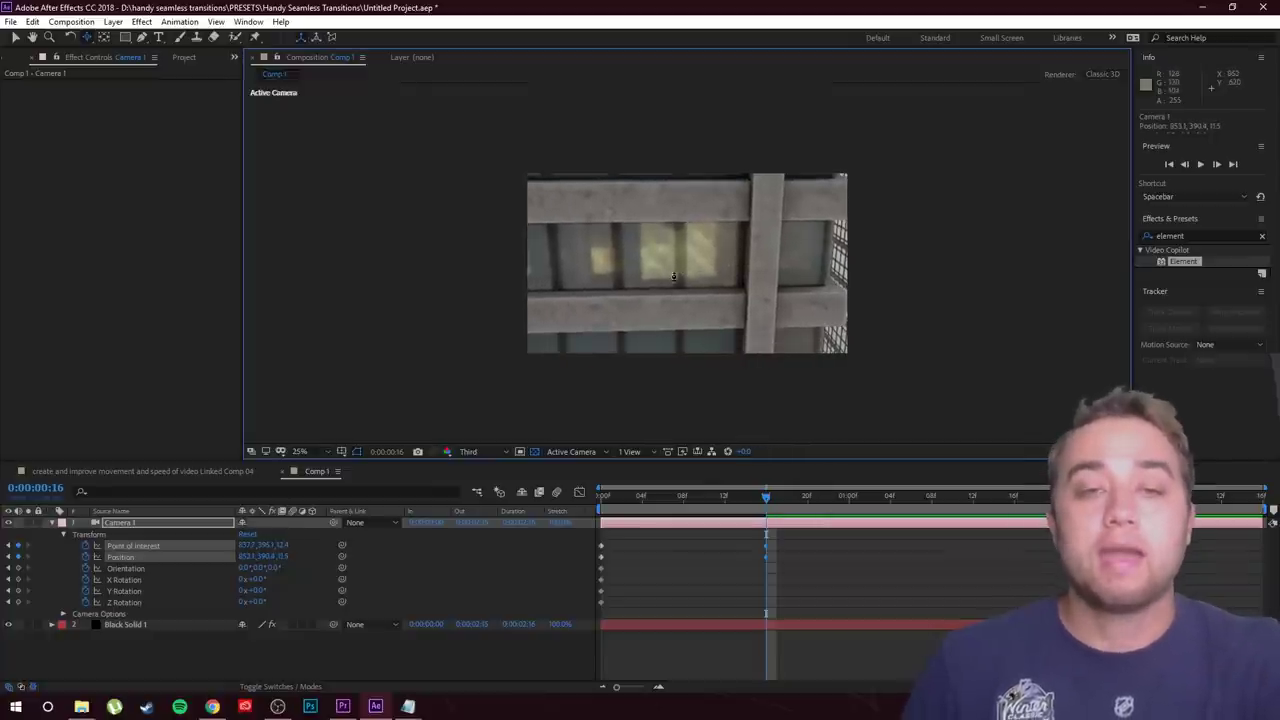
{"action": "left_click_drag", "start_coordinate": [677, 266], "coordinate": [691, 57]}
Preview the camera move from the start of the composition and return to the first frame
{"action": "left_click_drag", "start_coordinate": [763, 502], "coordinate": [546, 510]}
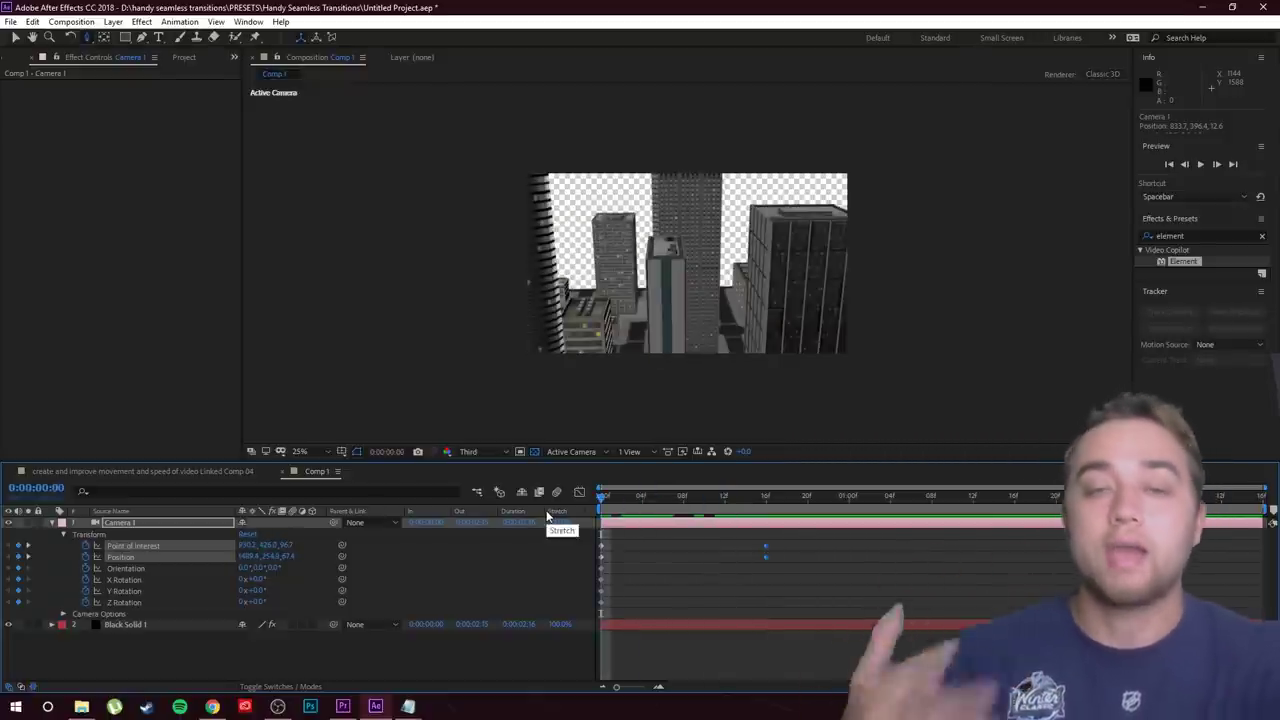
{"action": "key", "text": "space"}
{"action": "key", "text": "space"}
{"action": "left_click_drag", "start_coordinate": [838, 498], "coordinate": [598, 540]}
Shift the second Point of Interest and Position keyframes out to about 0:00:01:09 and preview the slower camera move
{"action": "left_click_drag", "start_coordinate": [722, 539], "coordinate": [938, 548]}
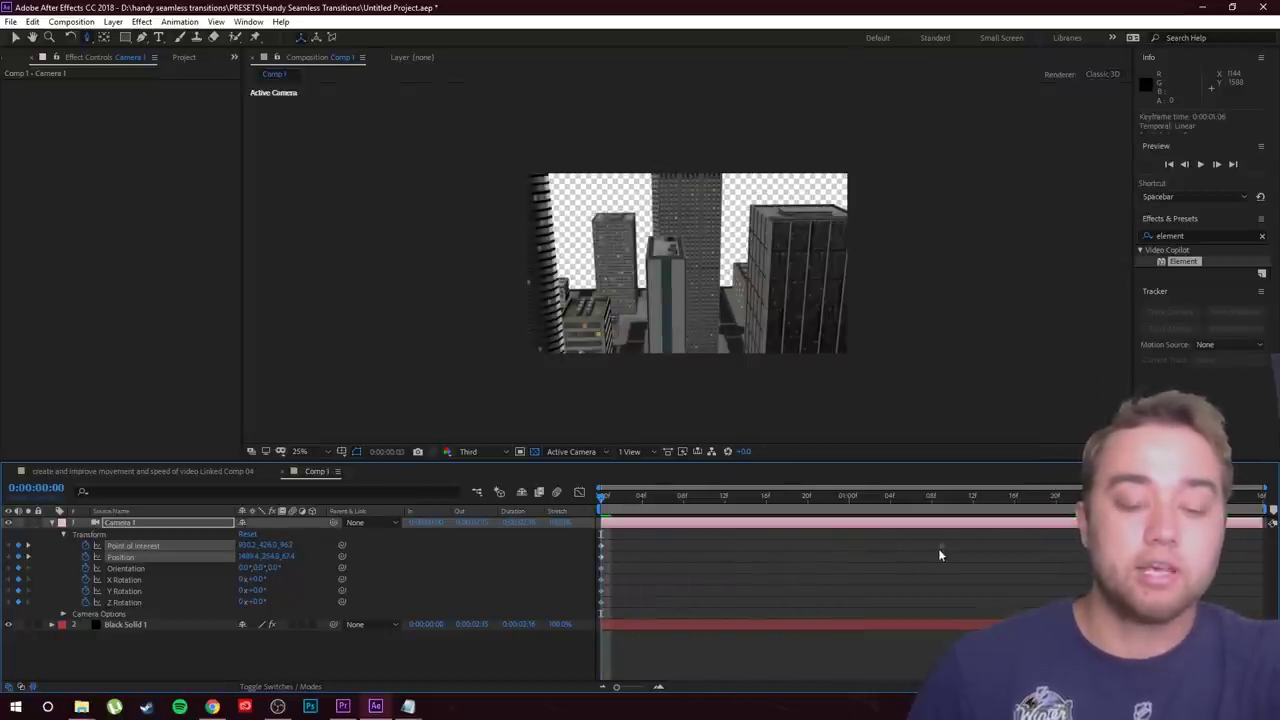
{"action": "key", "text": "space"}
{"action": "key", "text": "space"}
{"action": "key", "text": "space"}
{"action": "key", "text": "space"}
Try the second Point of Interest and Position keyframes at 0:00:00:07 in a preview, and undo the keyframe shift
{"action": "left_click_drag", "start_coordinate": [1005, 608], "coordinate": [673, 541]}
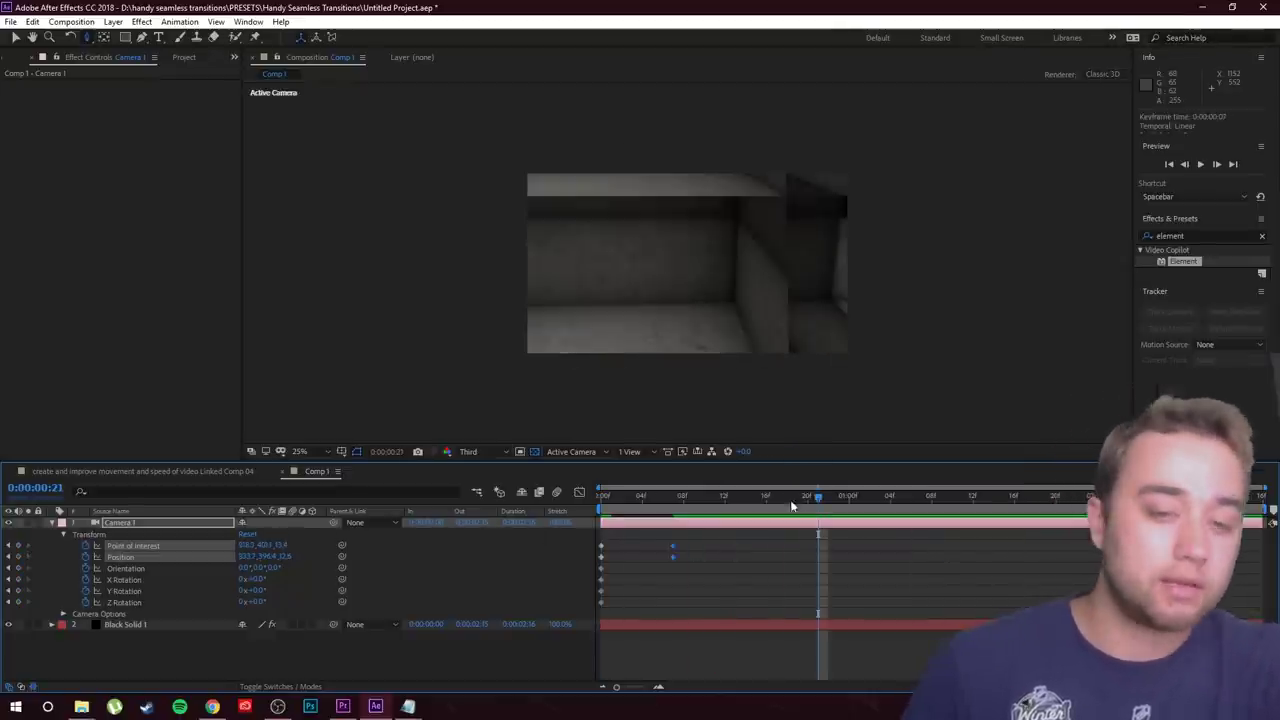
{"action": "key", "text": "Home"}
{"action": "key", "text": "space"}
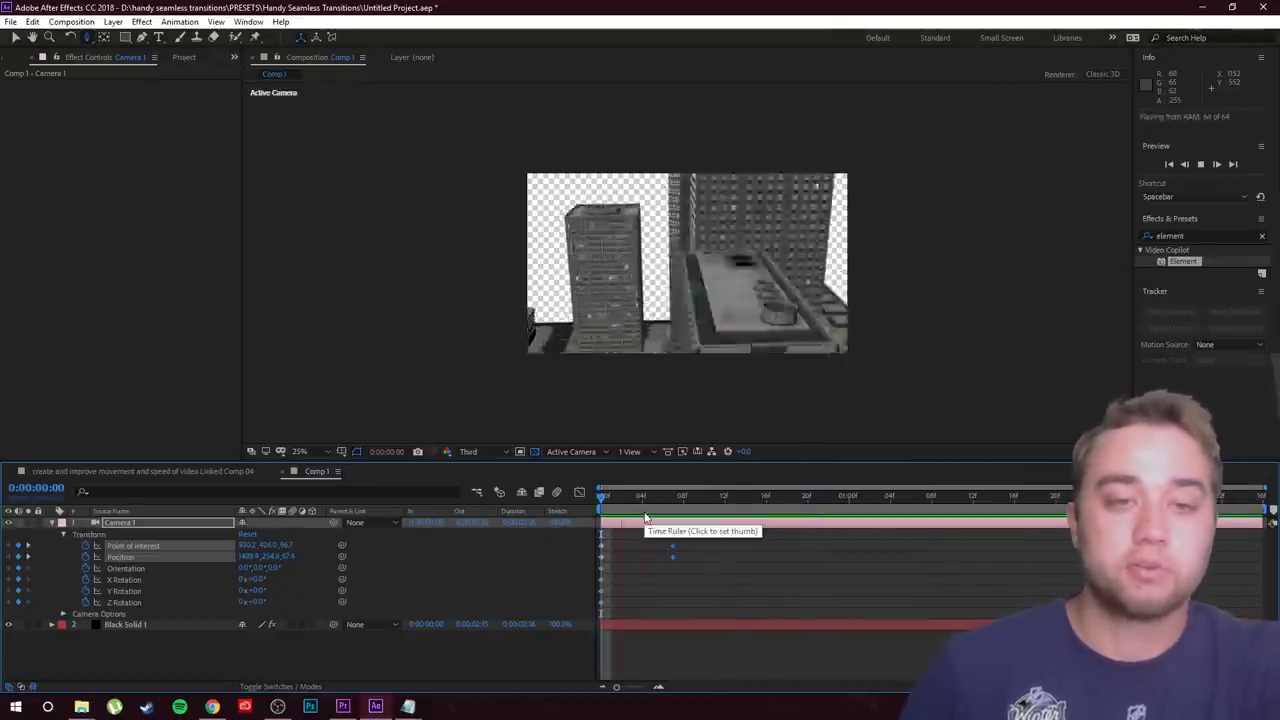
{"action": "key", "text": "space"}
{"action": "key", "text": "ctrl+z"}
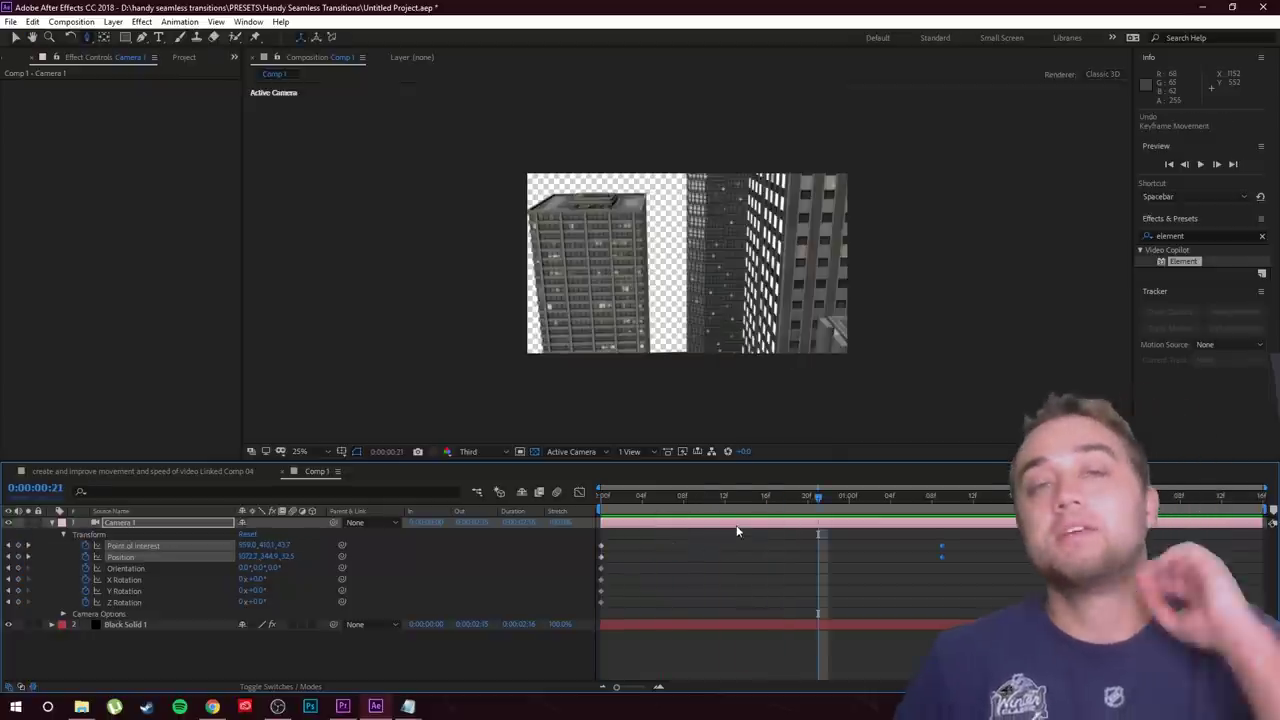